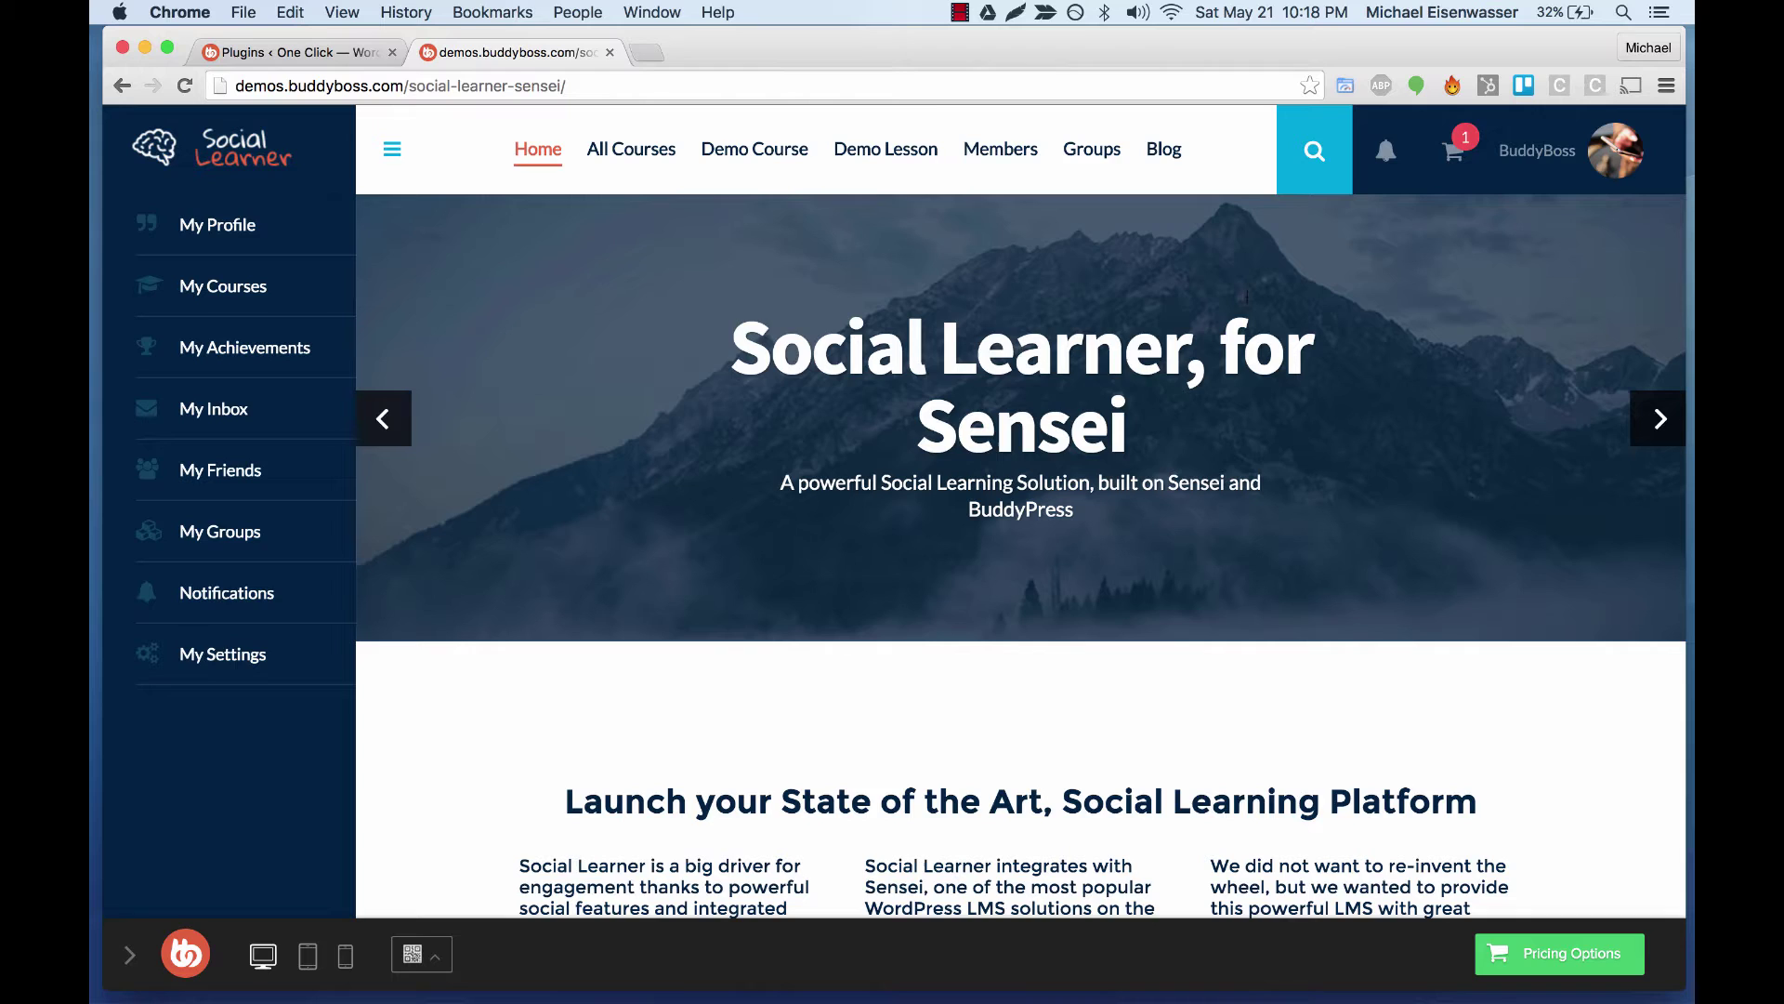
Switch to the WordPress Plugins tab listing the inactive Akismet and Sensei plugins.
{"action": "left_click", "coordinate": [306, 56]}
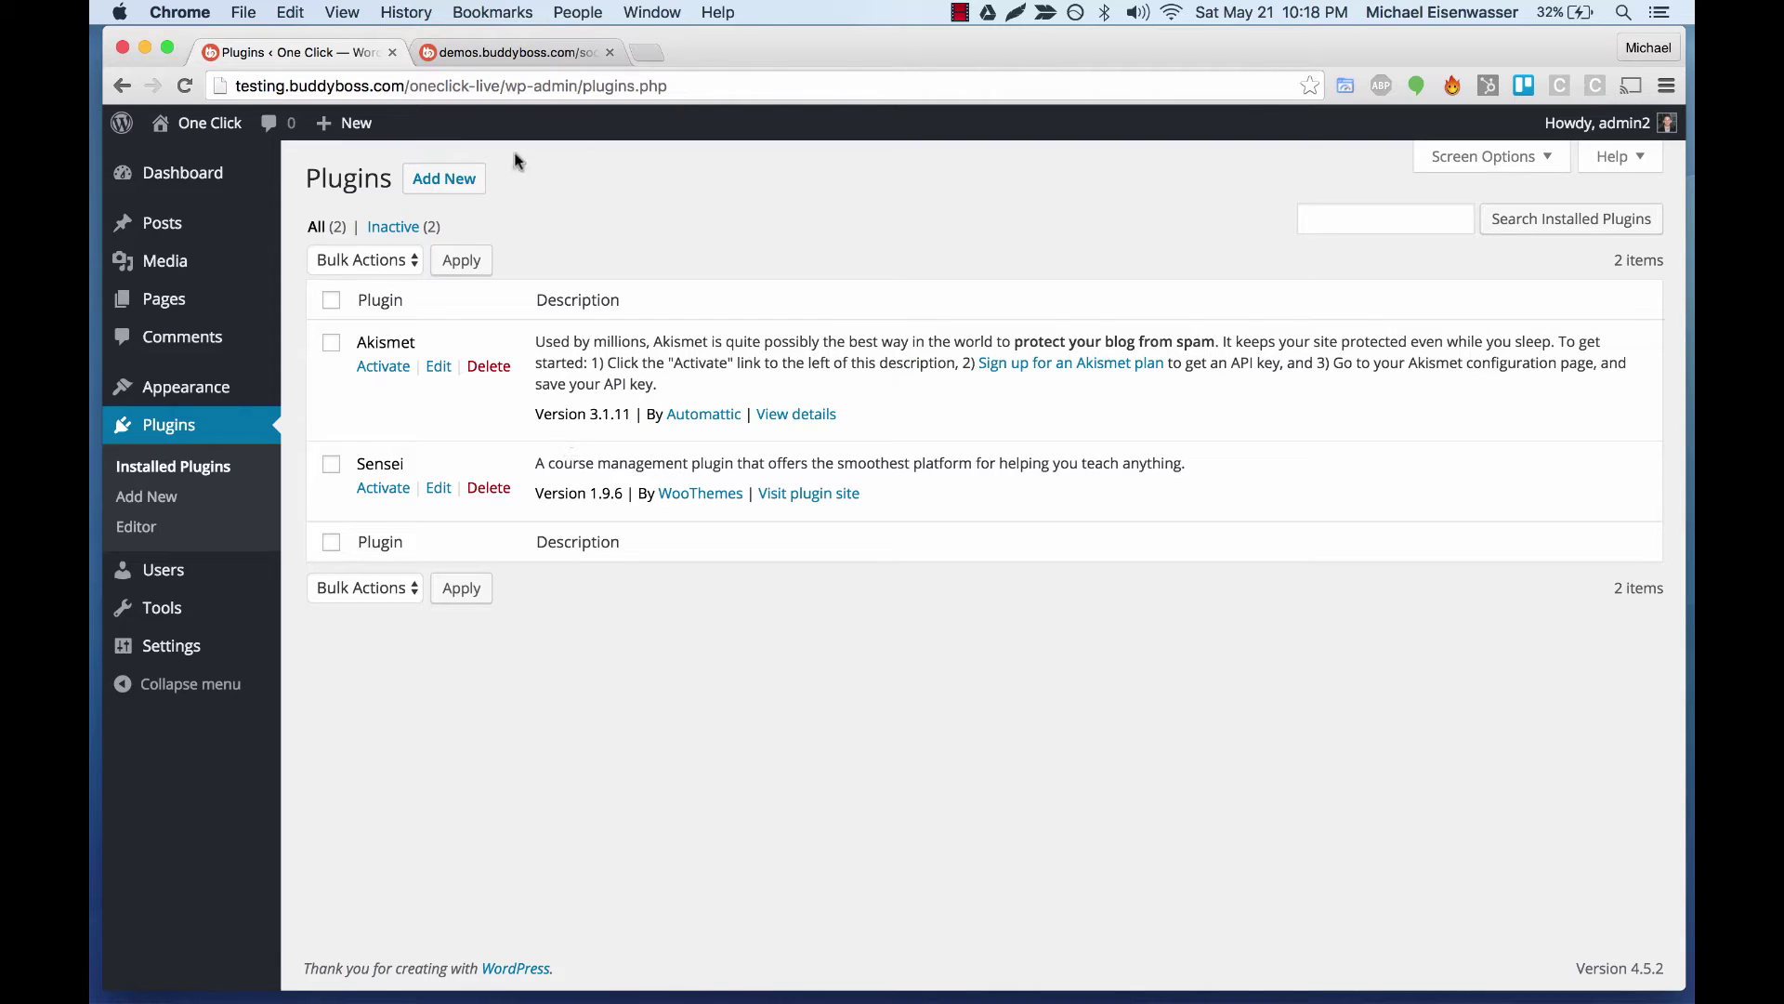
Upload buddyboss-one-click.zip as a new plugin, install it and activate it.
{"action": "left_click", "coordinate": [464, 177]}
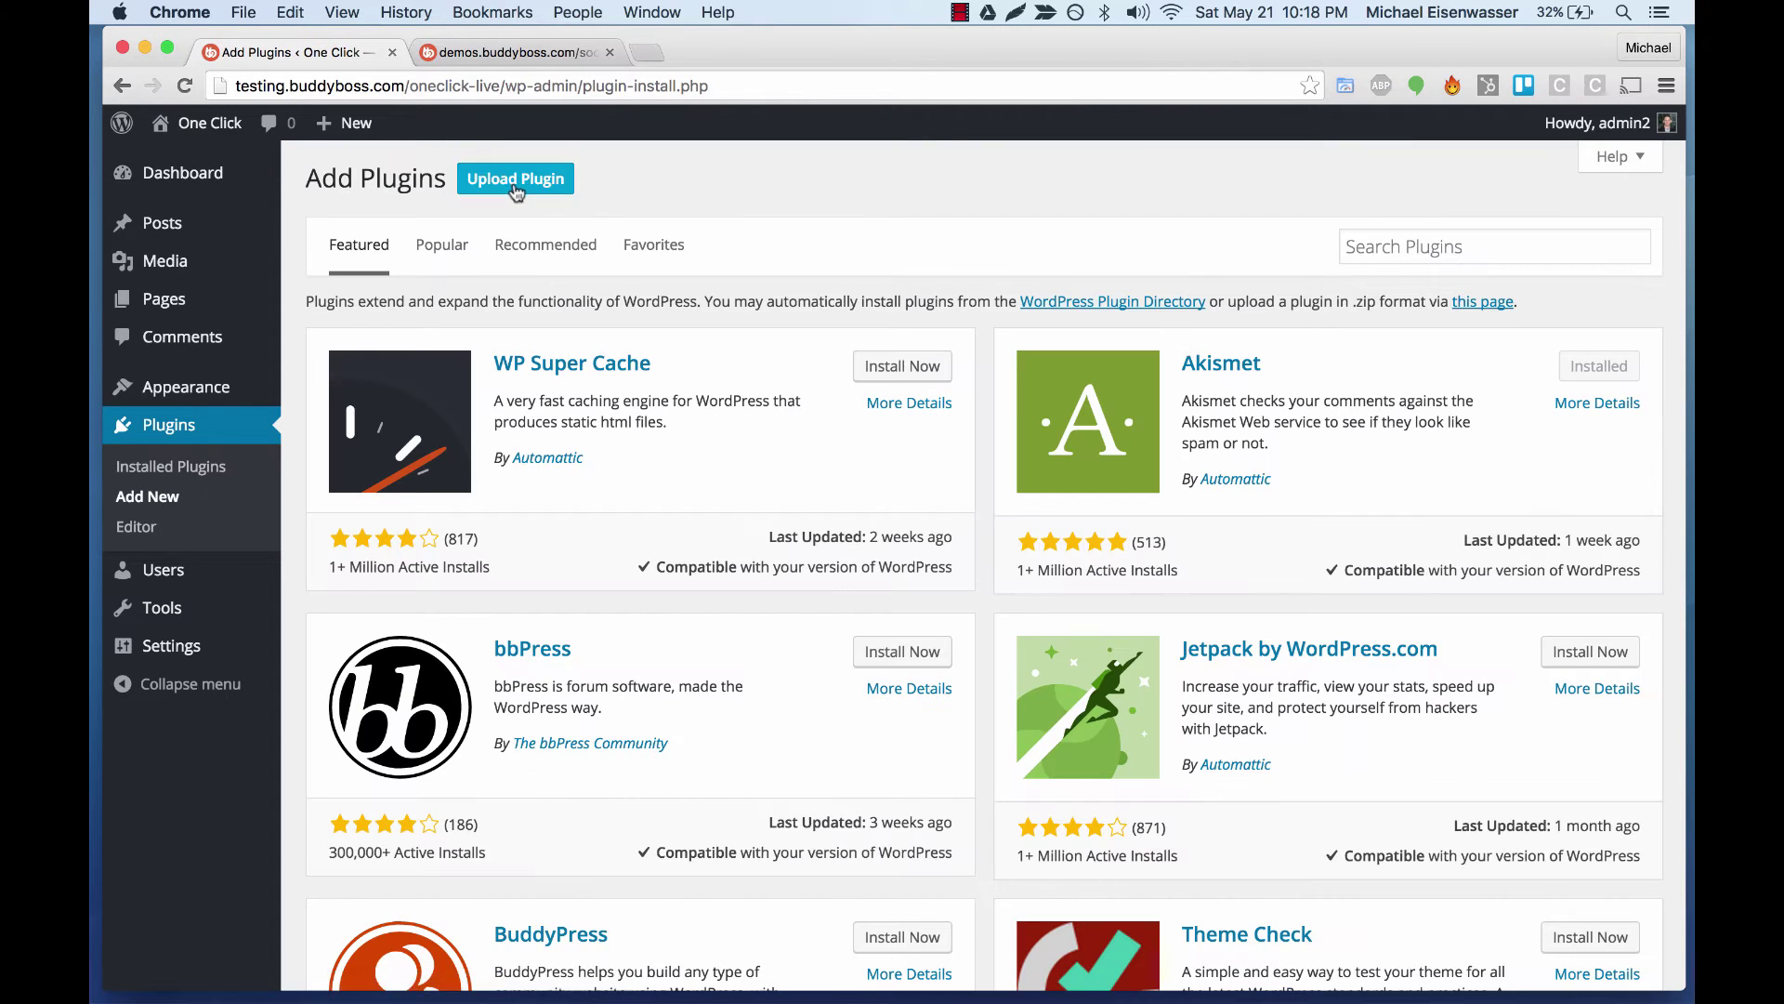
{"action": "left_click", "coordinate": [516, 188]}
{"action": "left_click", "coordinate": [802, 376]}
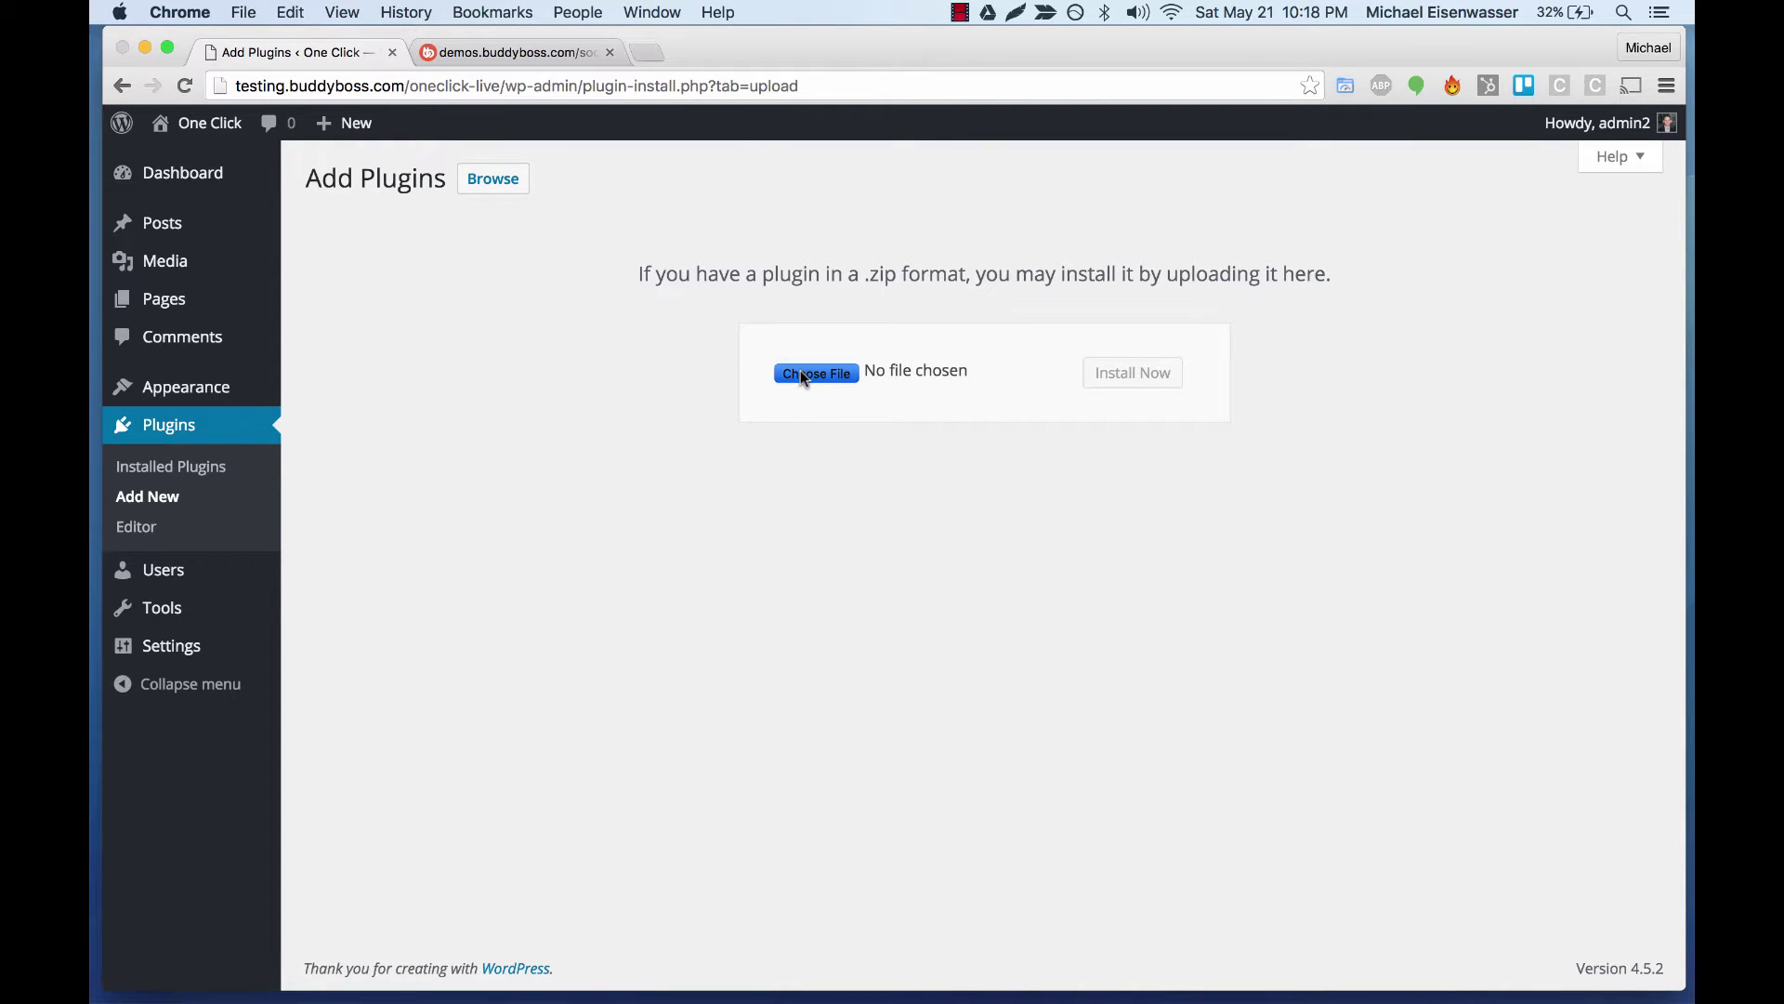
{"action": "left_click", "coordinate": [840, 160]}
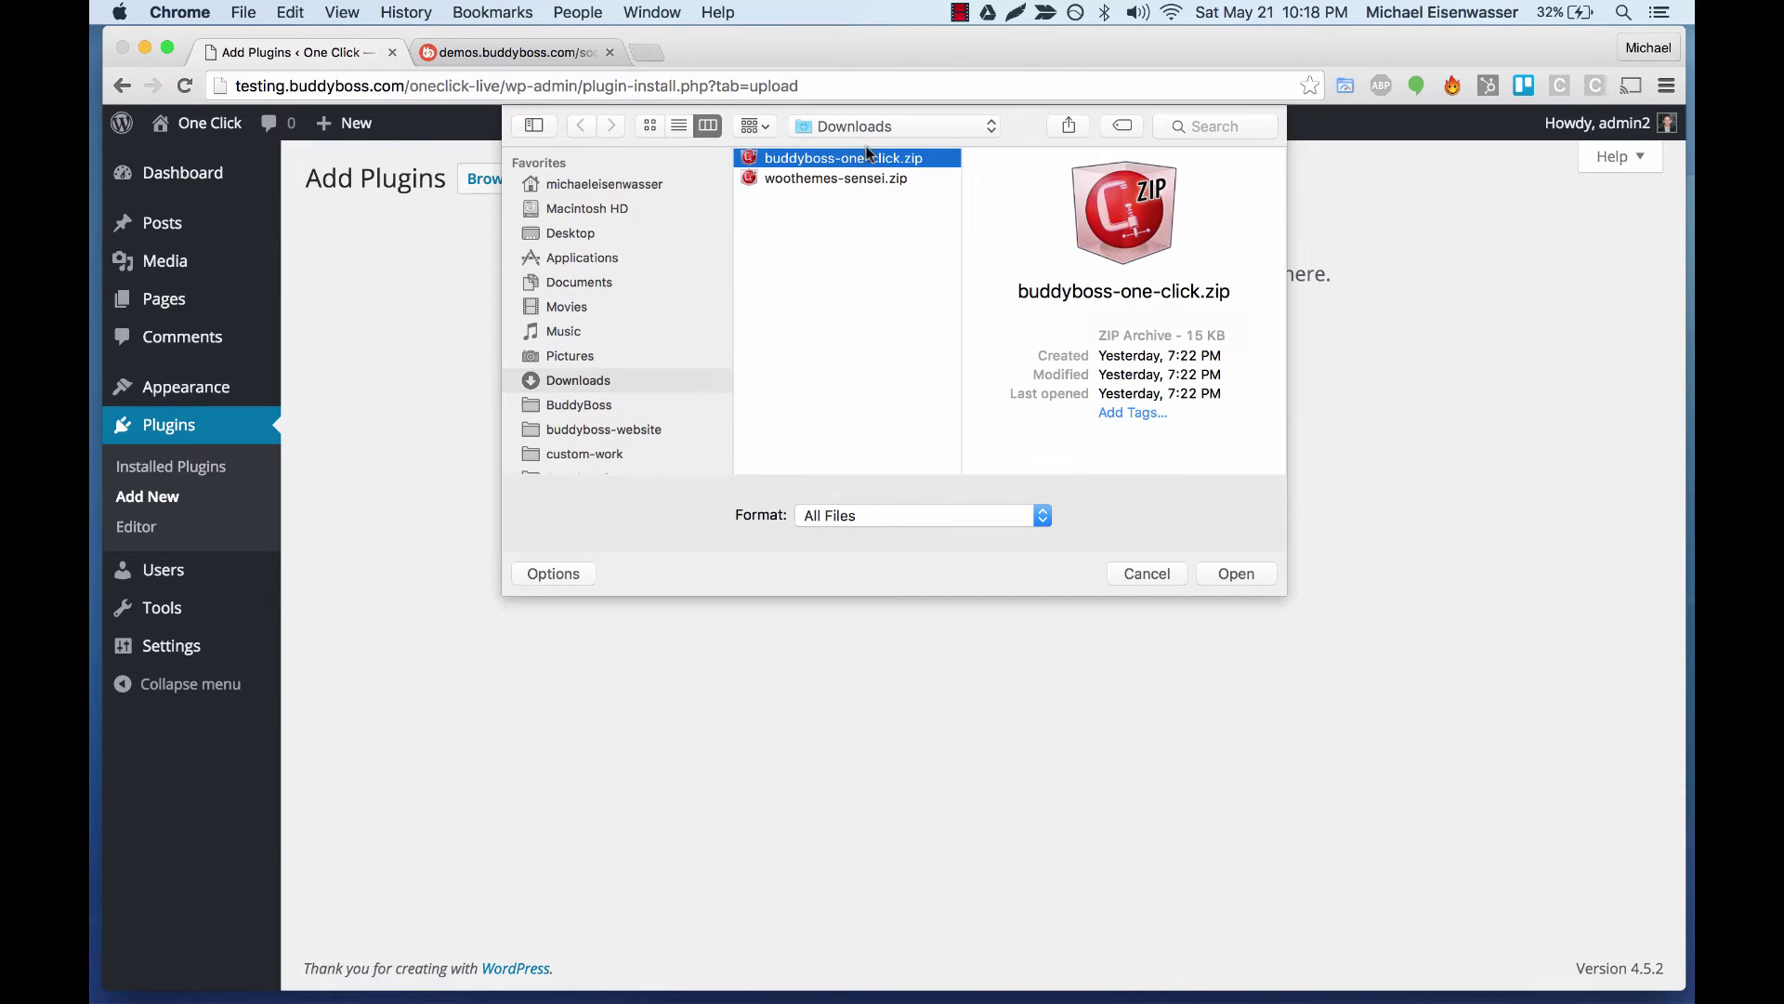
{"action": "key", "text": "Return"}
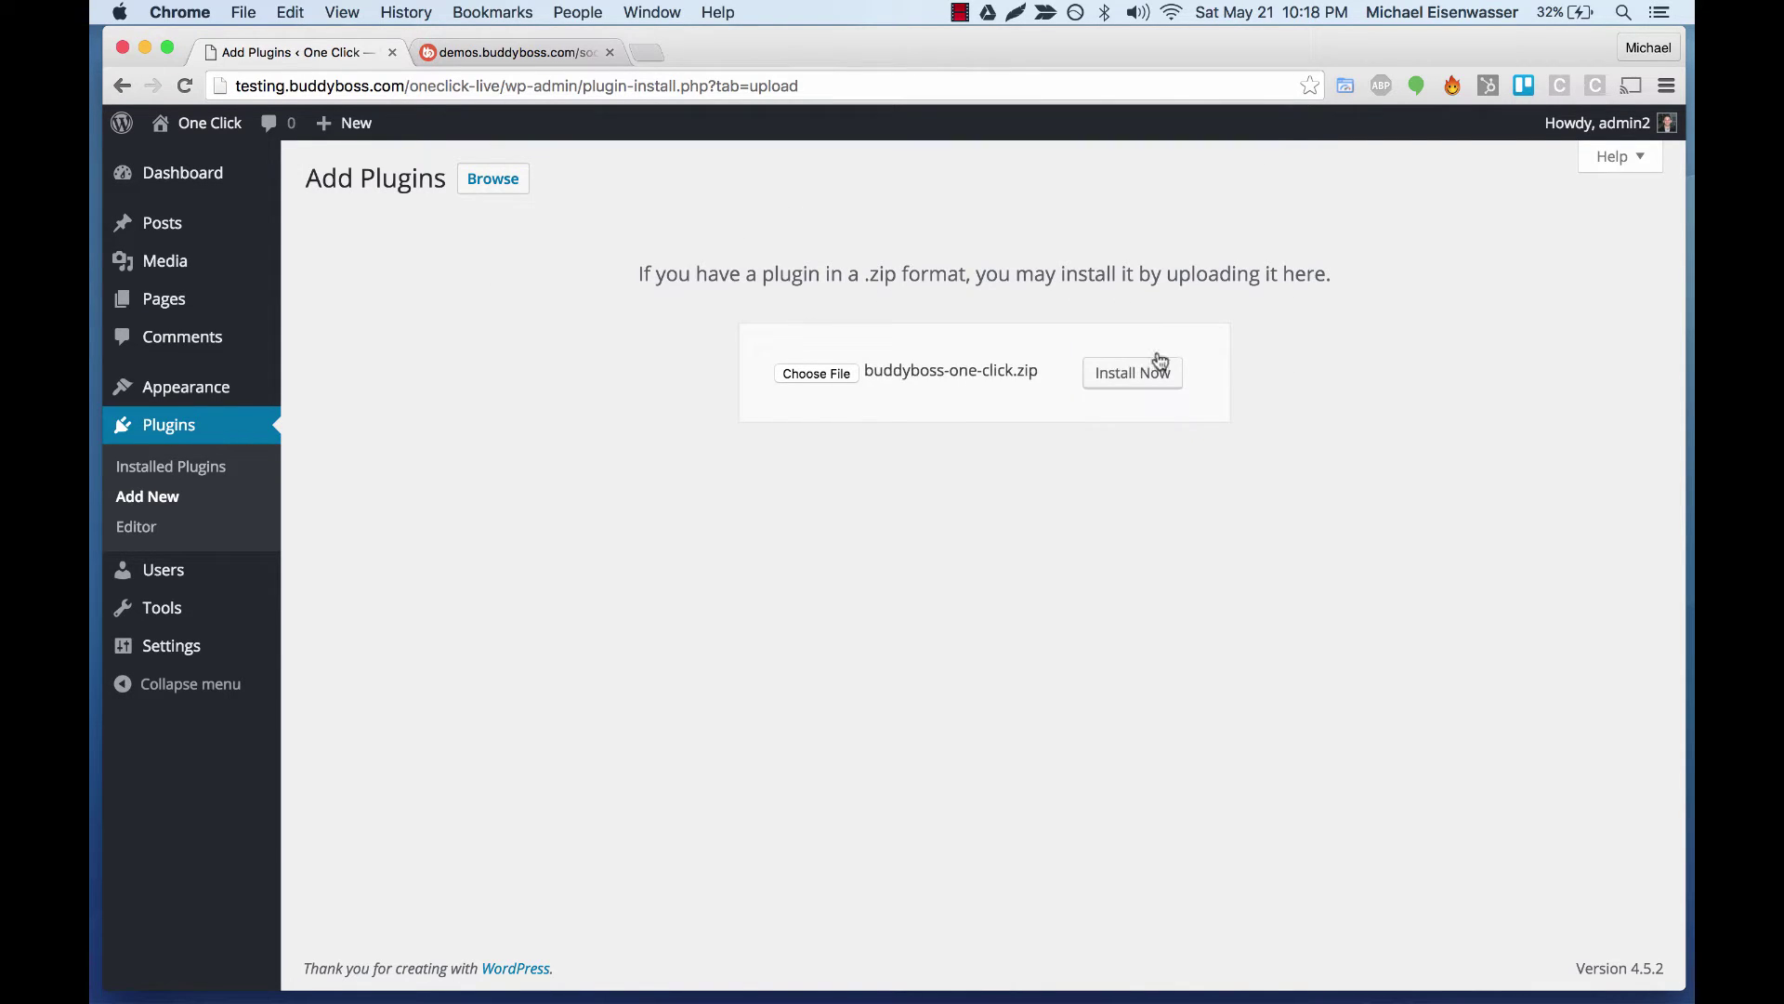
{"action": "left_click", "coordinate": [1160, 363]}
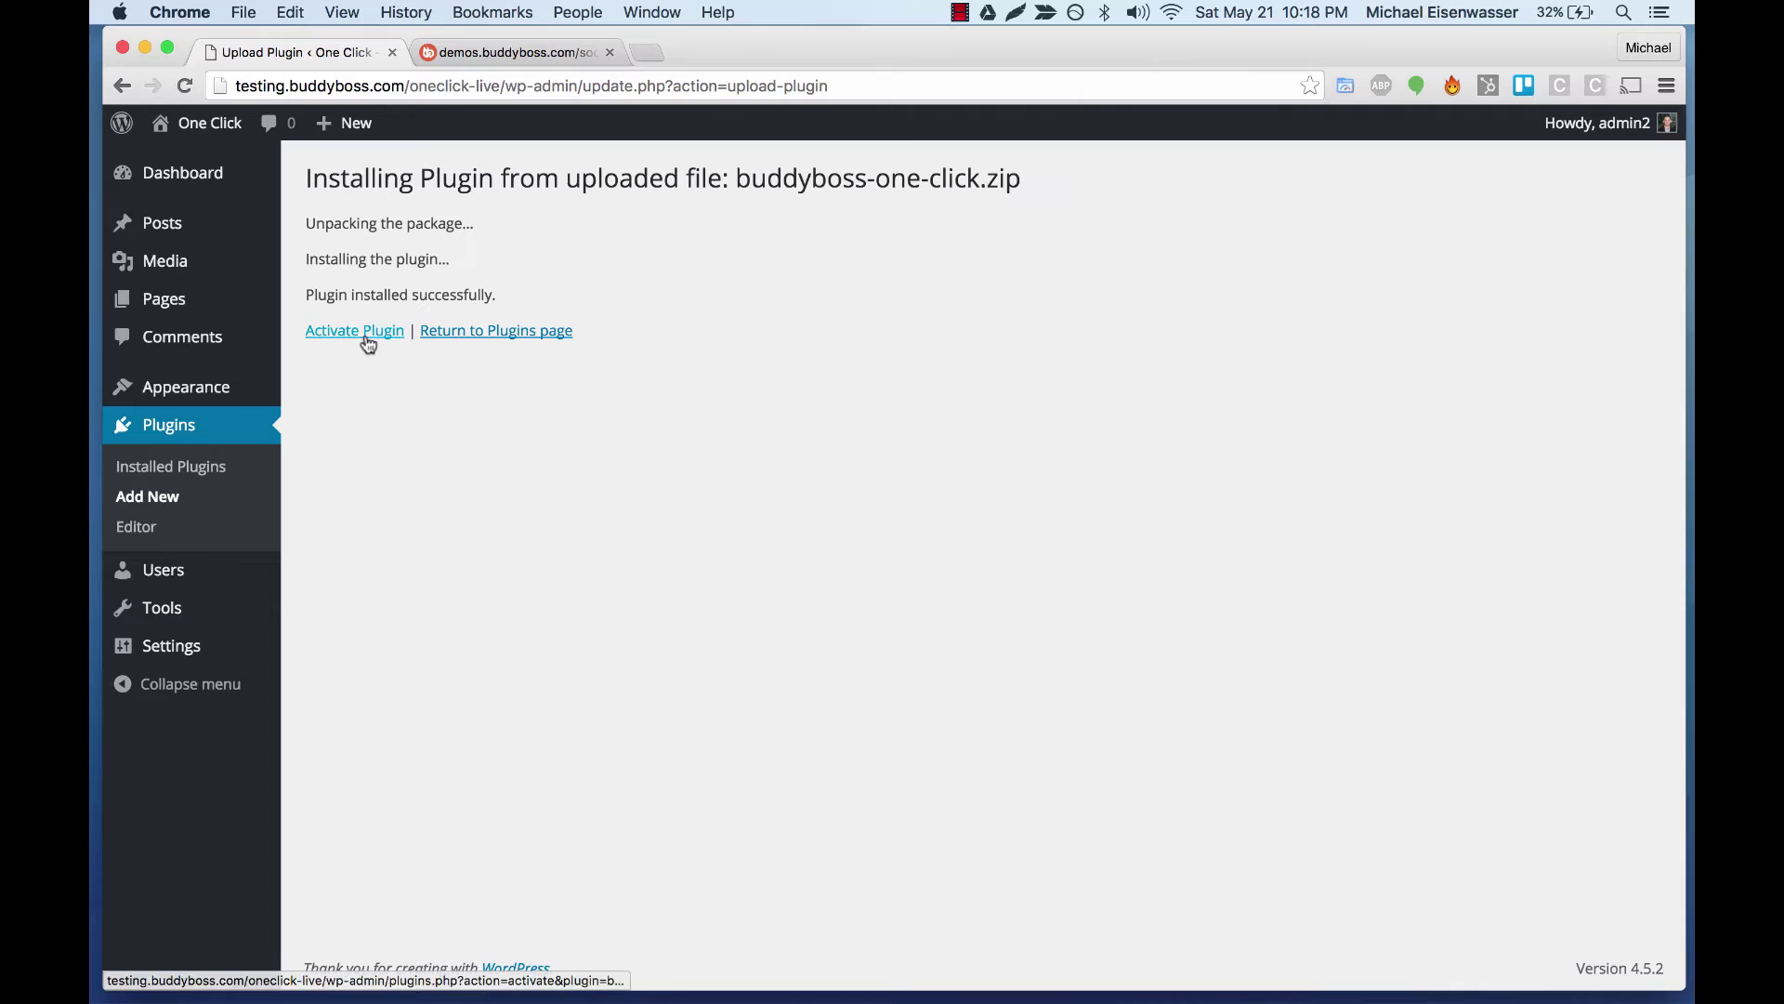
{"action": "left_click", "coordinate": [364, 336]}
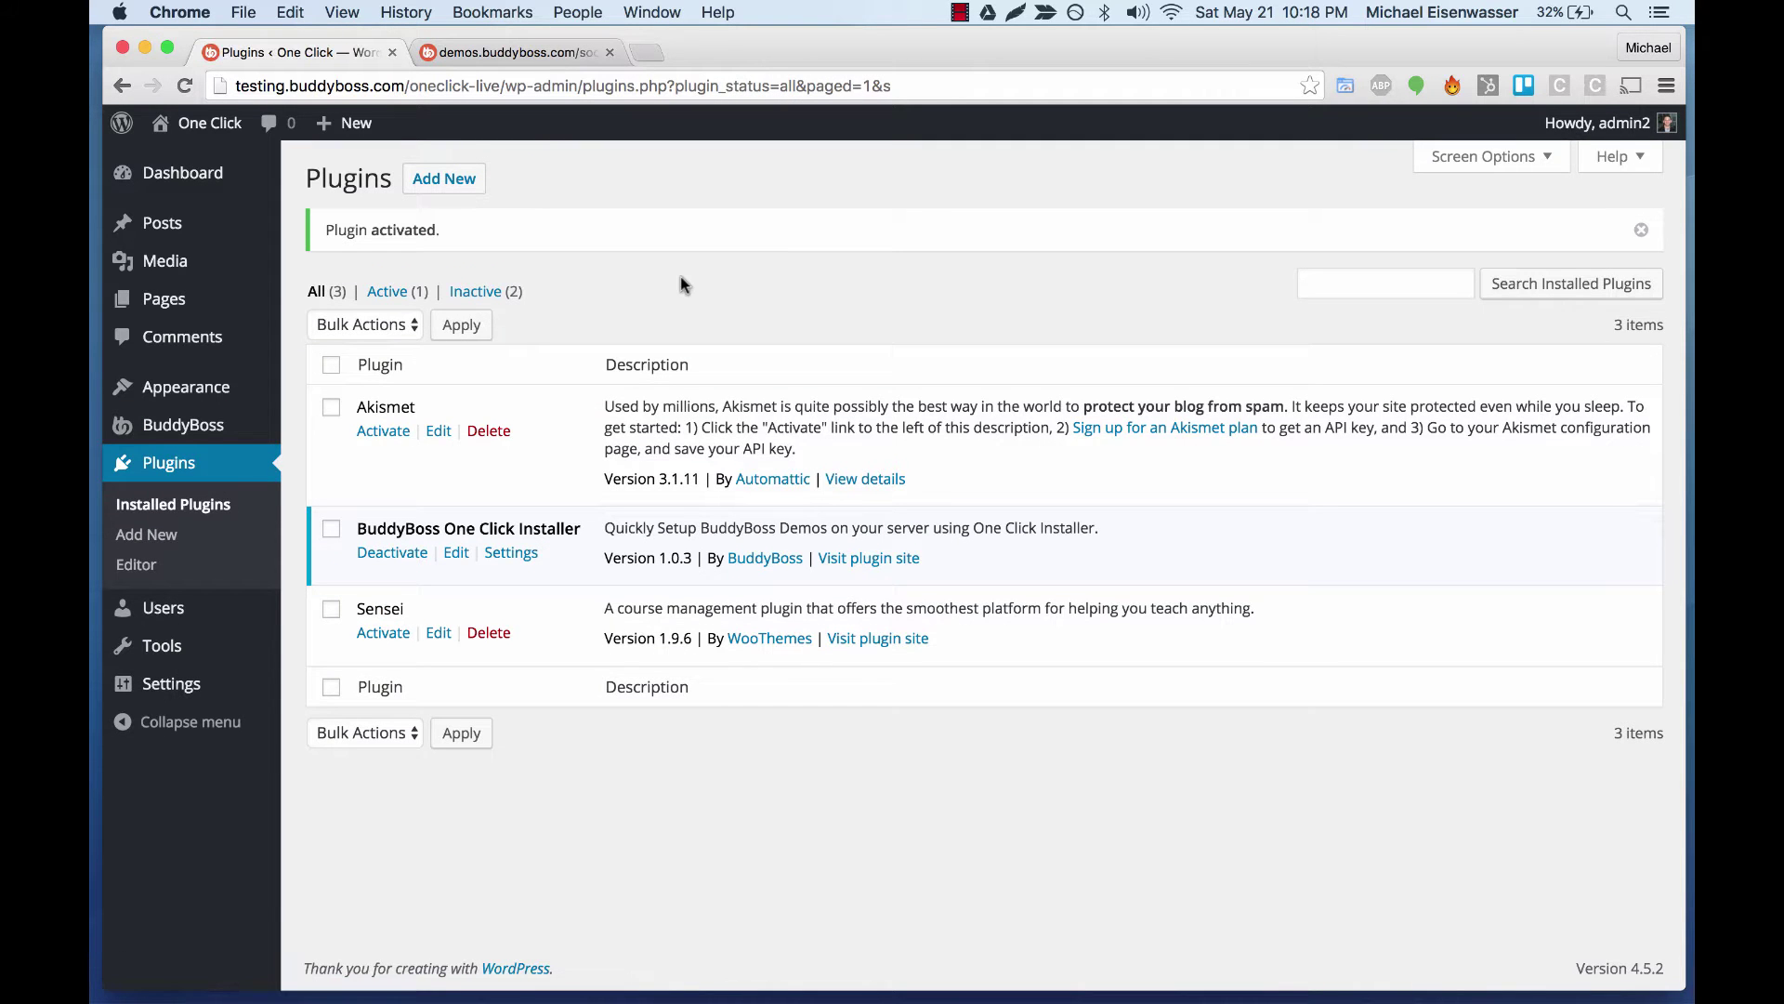
Download the Social Learner (Sensei) demo package from the One Click Installer settings.
{"action": "left_click", "coordinate": [498, 559]}
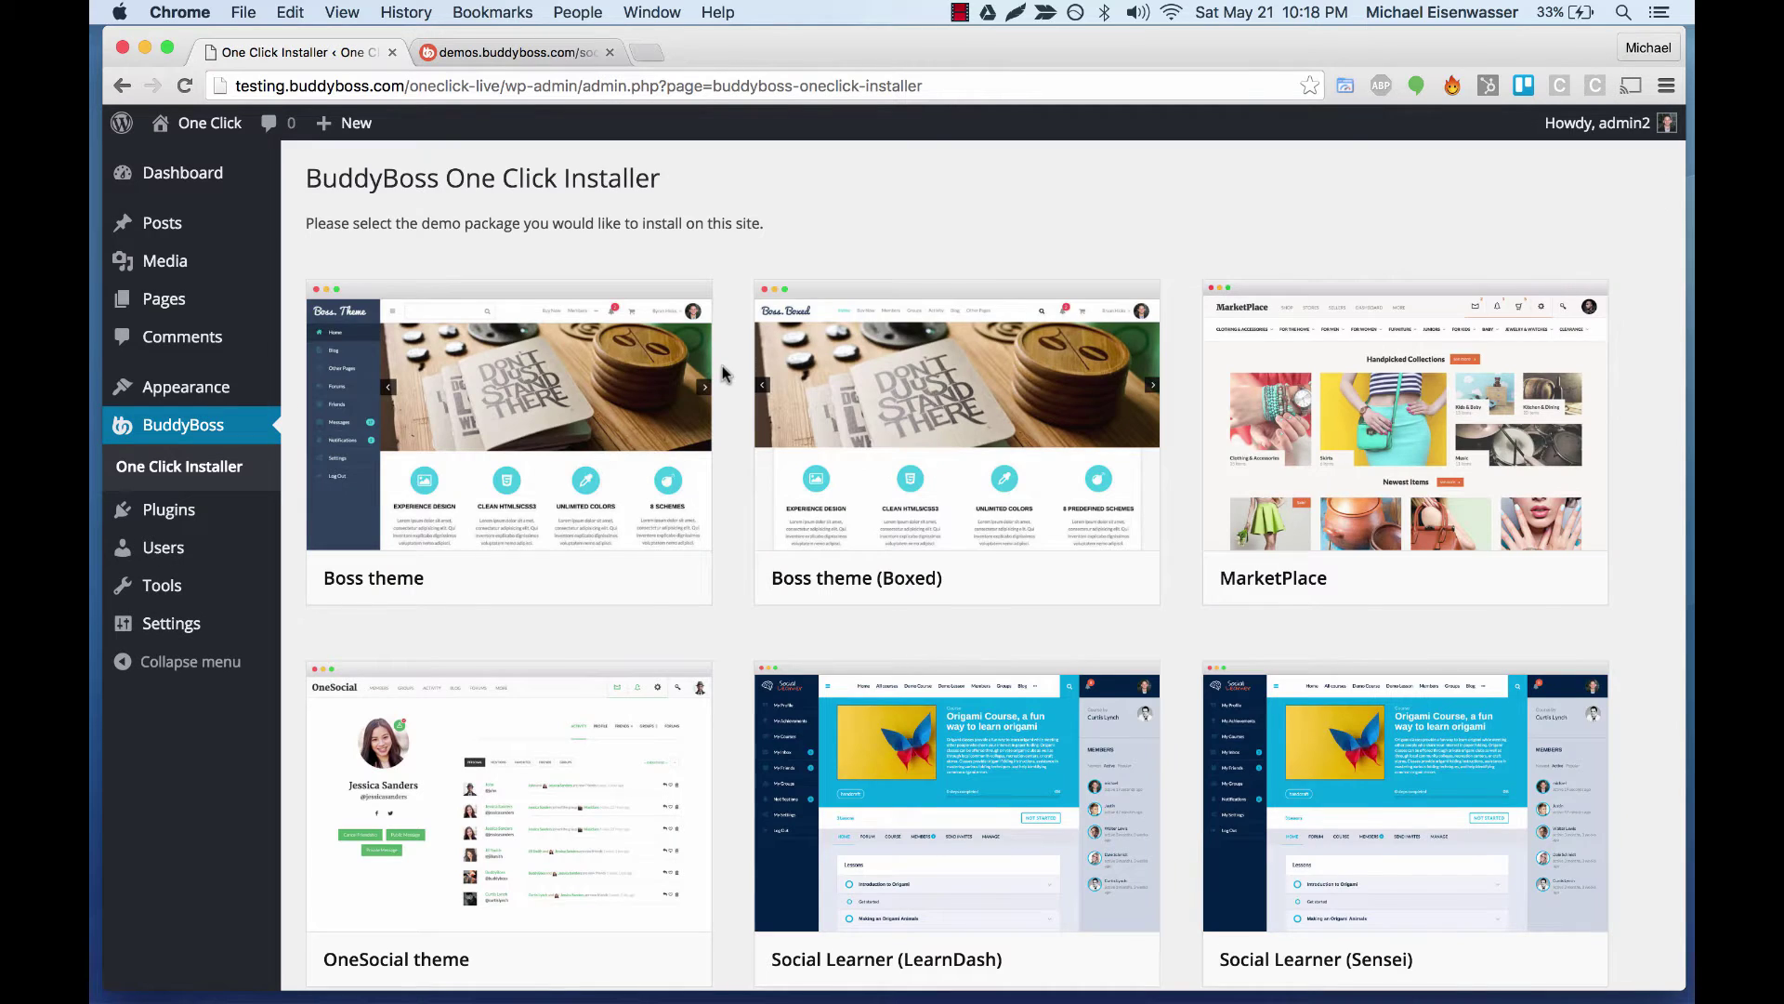
{"action": "scroll", "coordinate": [722, 365], "scroll_direction": "down", "scroll_amount": 3}
{"action": "scroll", "coordinate": [722, 371], "scroll_direction": "down", "scroll_amount": 1}
{"action": "scroll", "coordinate": [722, 372], "scroll_direction": "up", "scroll_amount": 2}
{"action": "scroll", "coordinate": [722, 371], "scroll_direction": "down", "scroll_amount": 2}
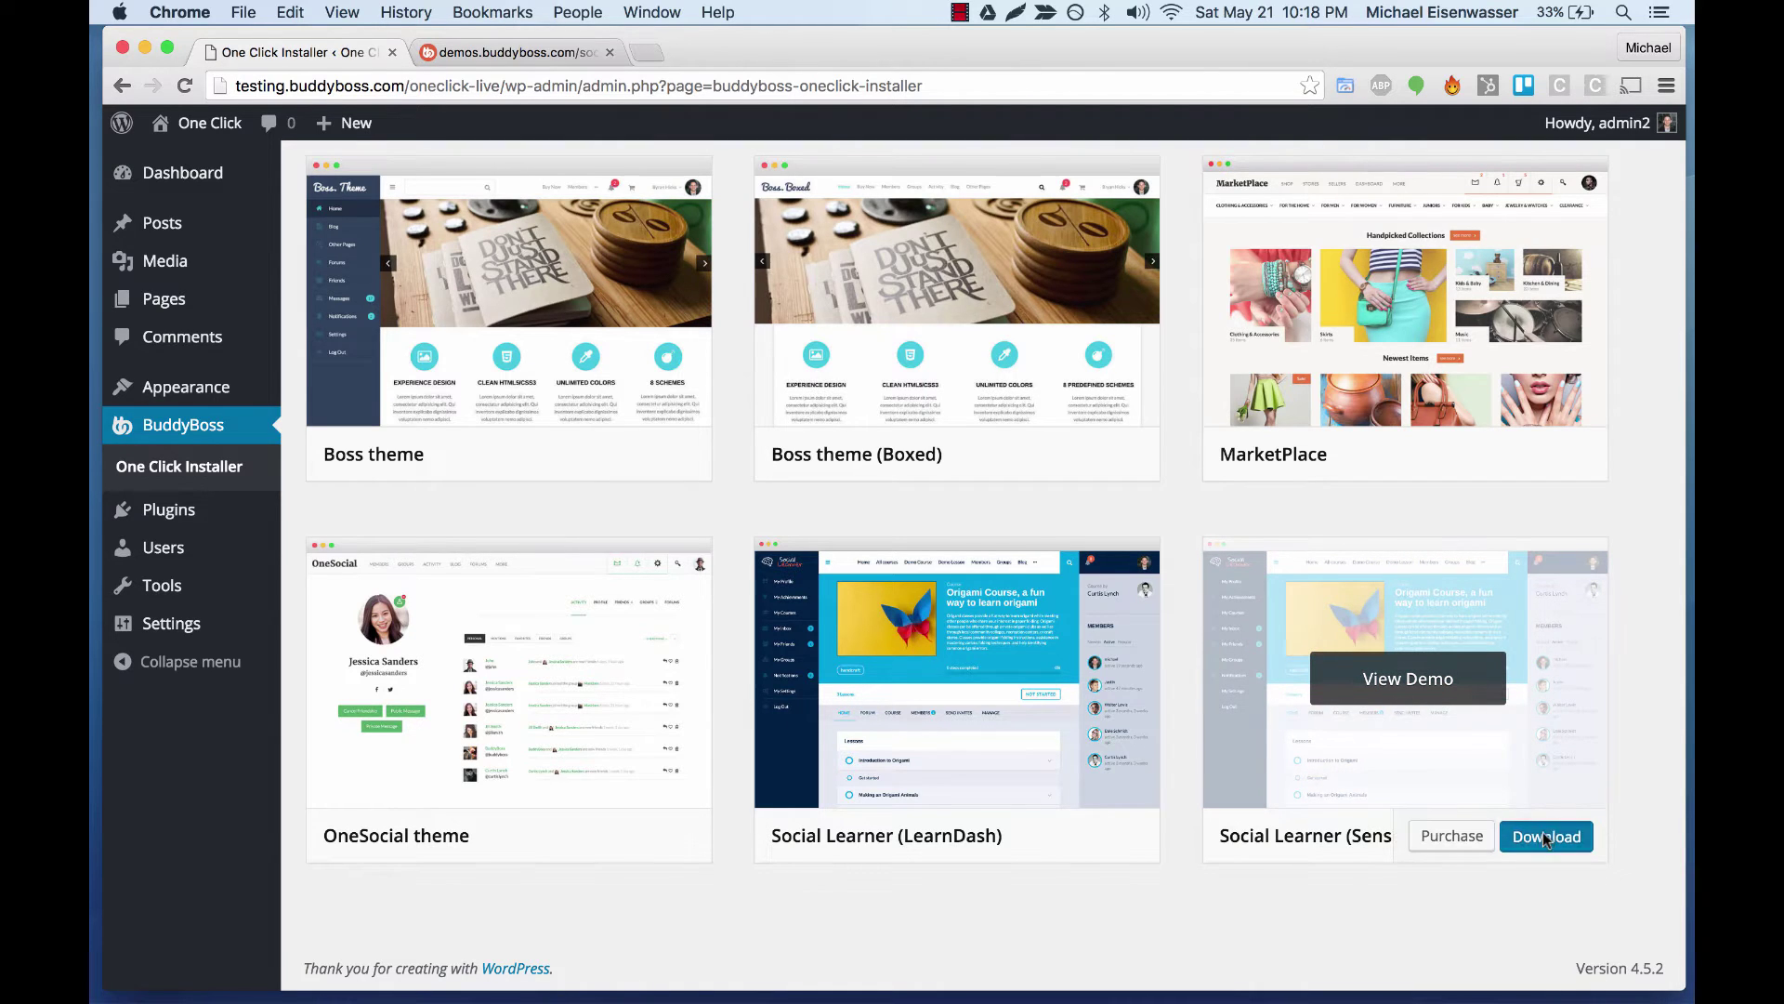
{"action": "mouse_move", "coordinate": [1405, 808]}
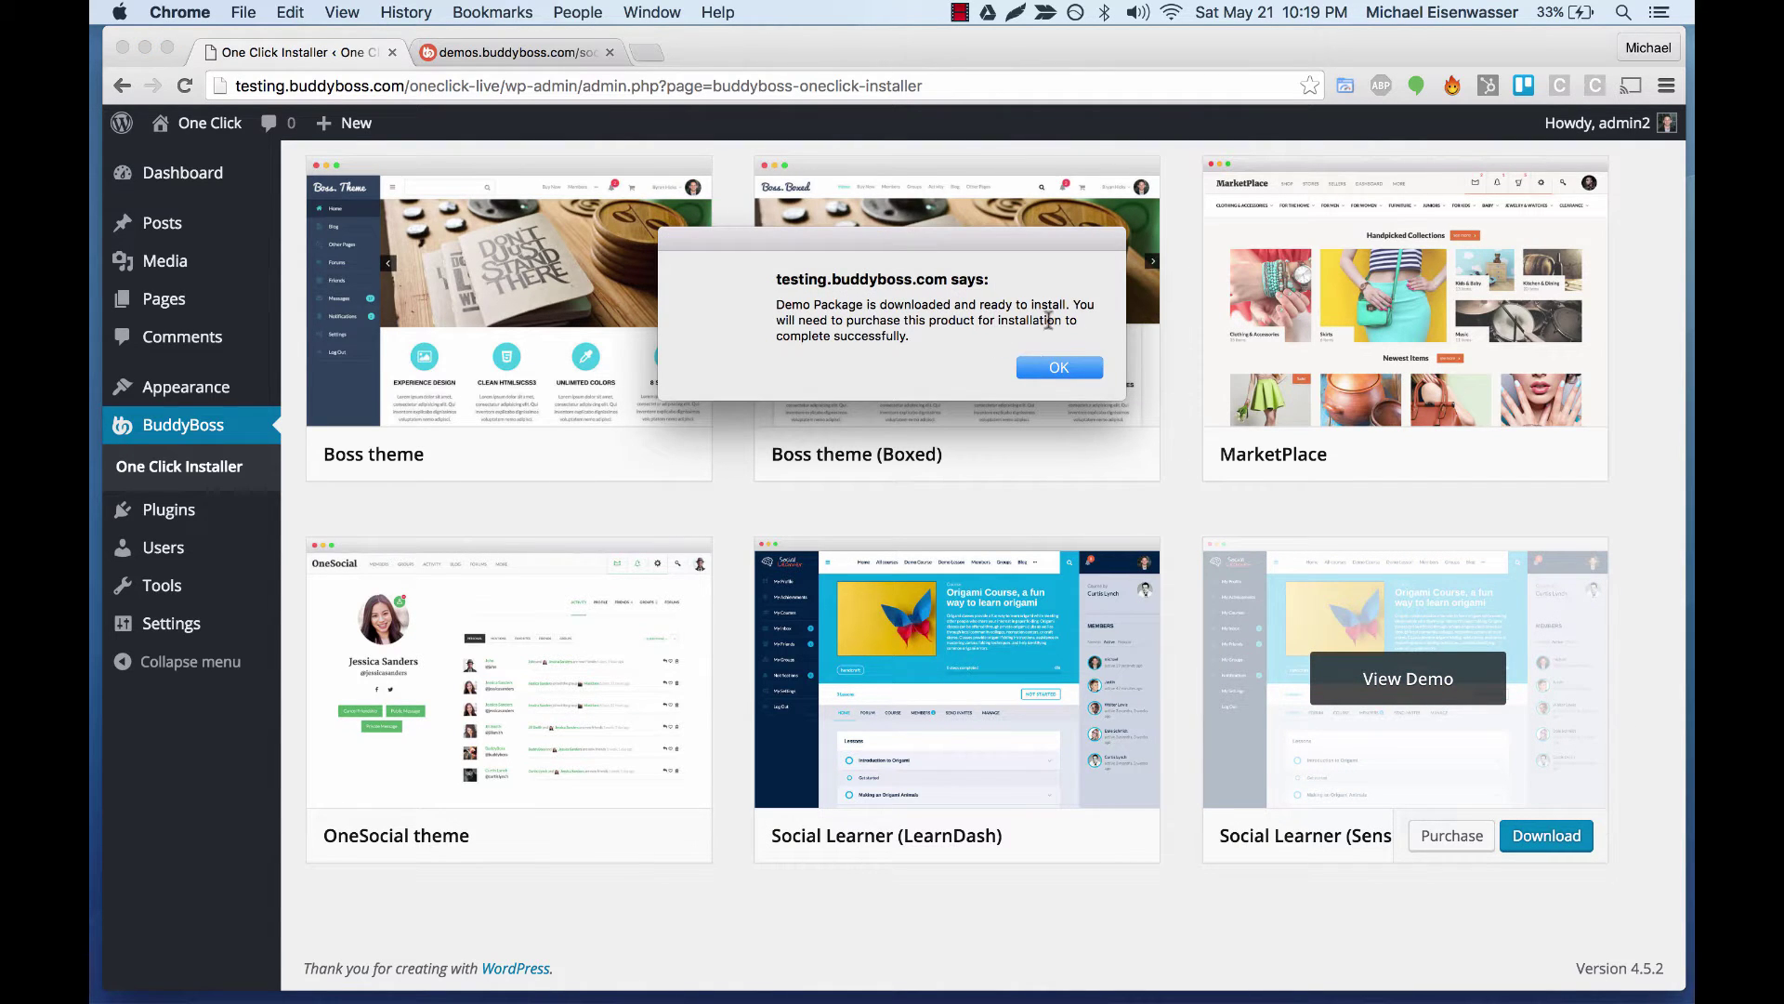
{"action": "left_click", "coordinate": [1062, 368]}
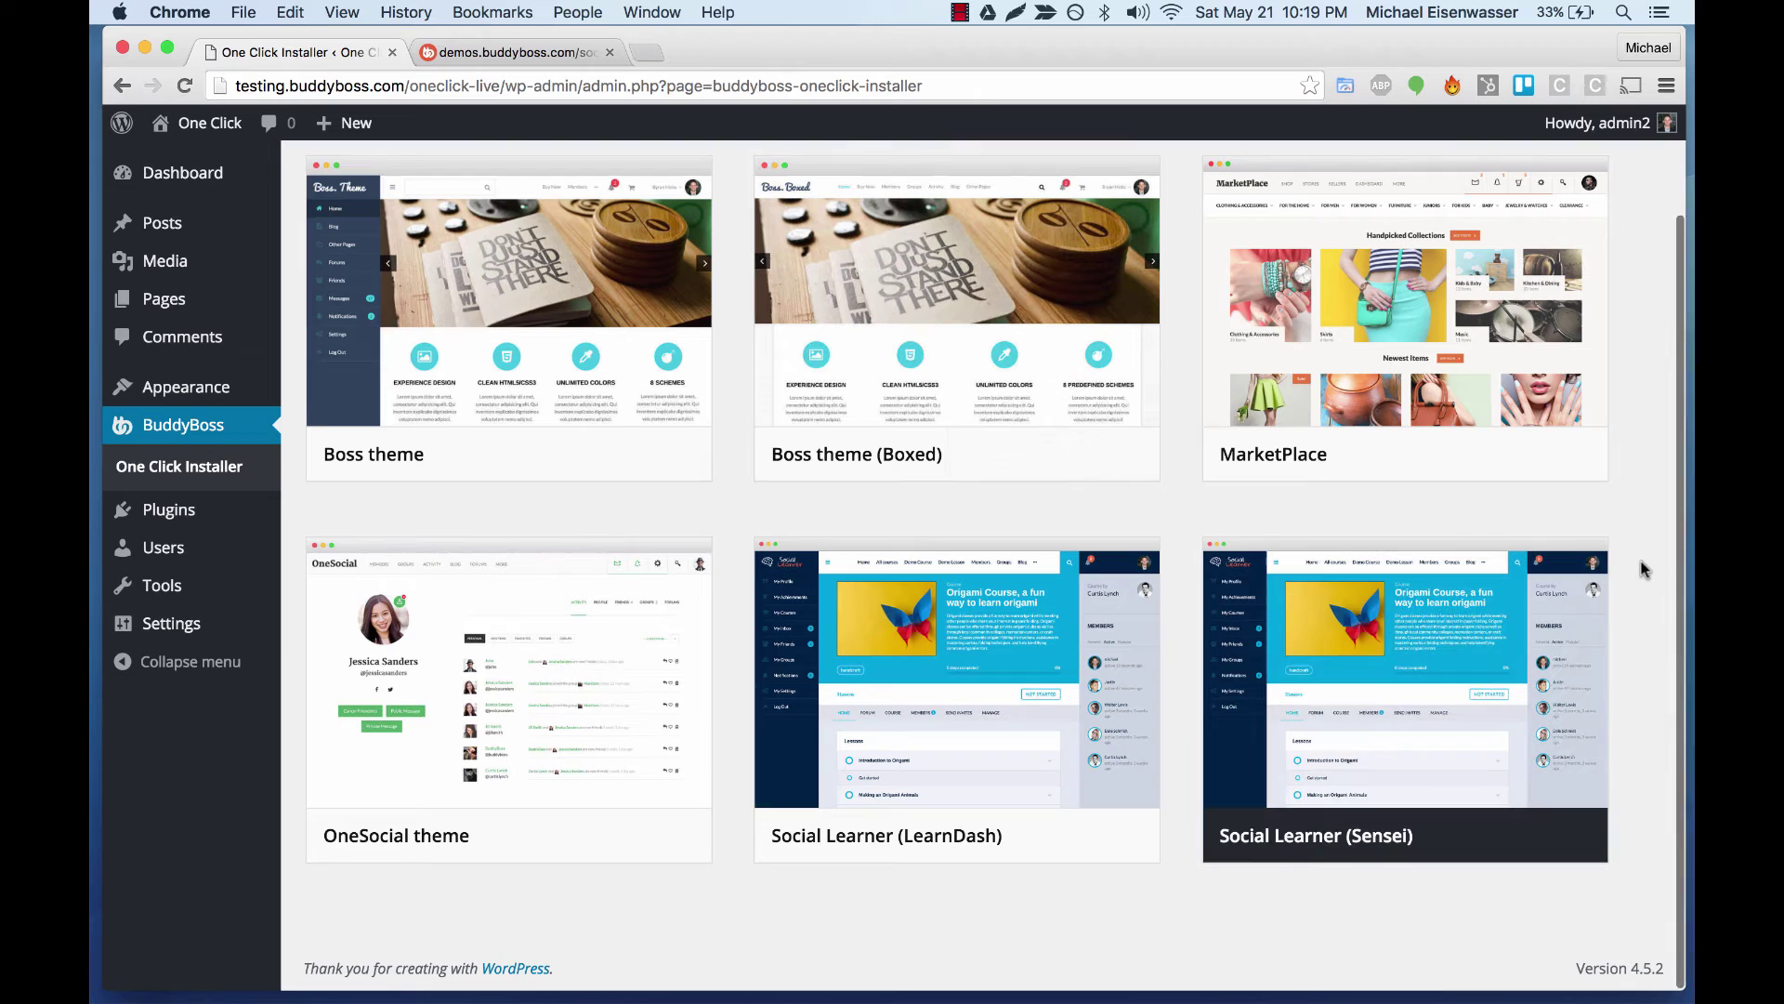
Begin installing the Social Learner (Sensei) demo and agree to the database-replacement terms.
{"action": "left_click", "coordinate": [1535, 835]}
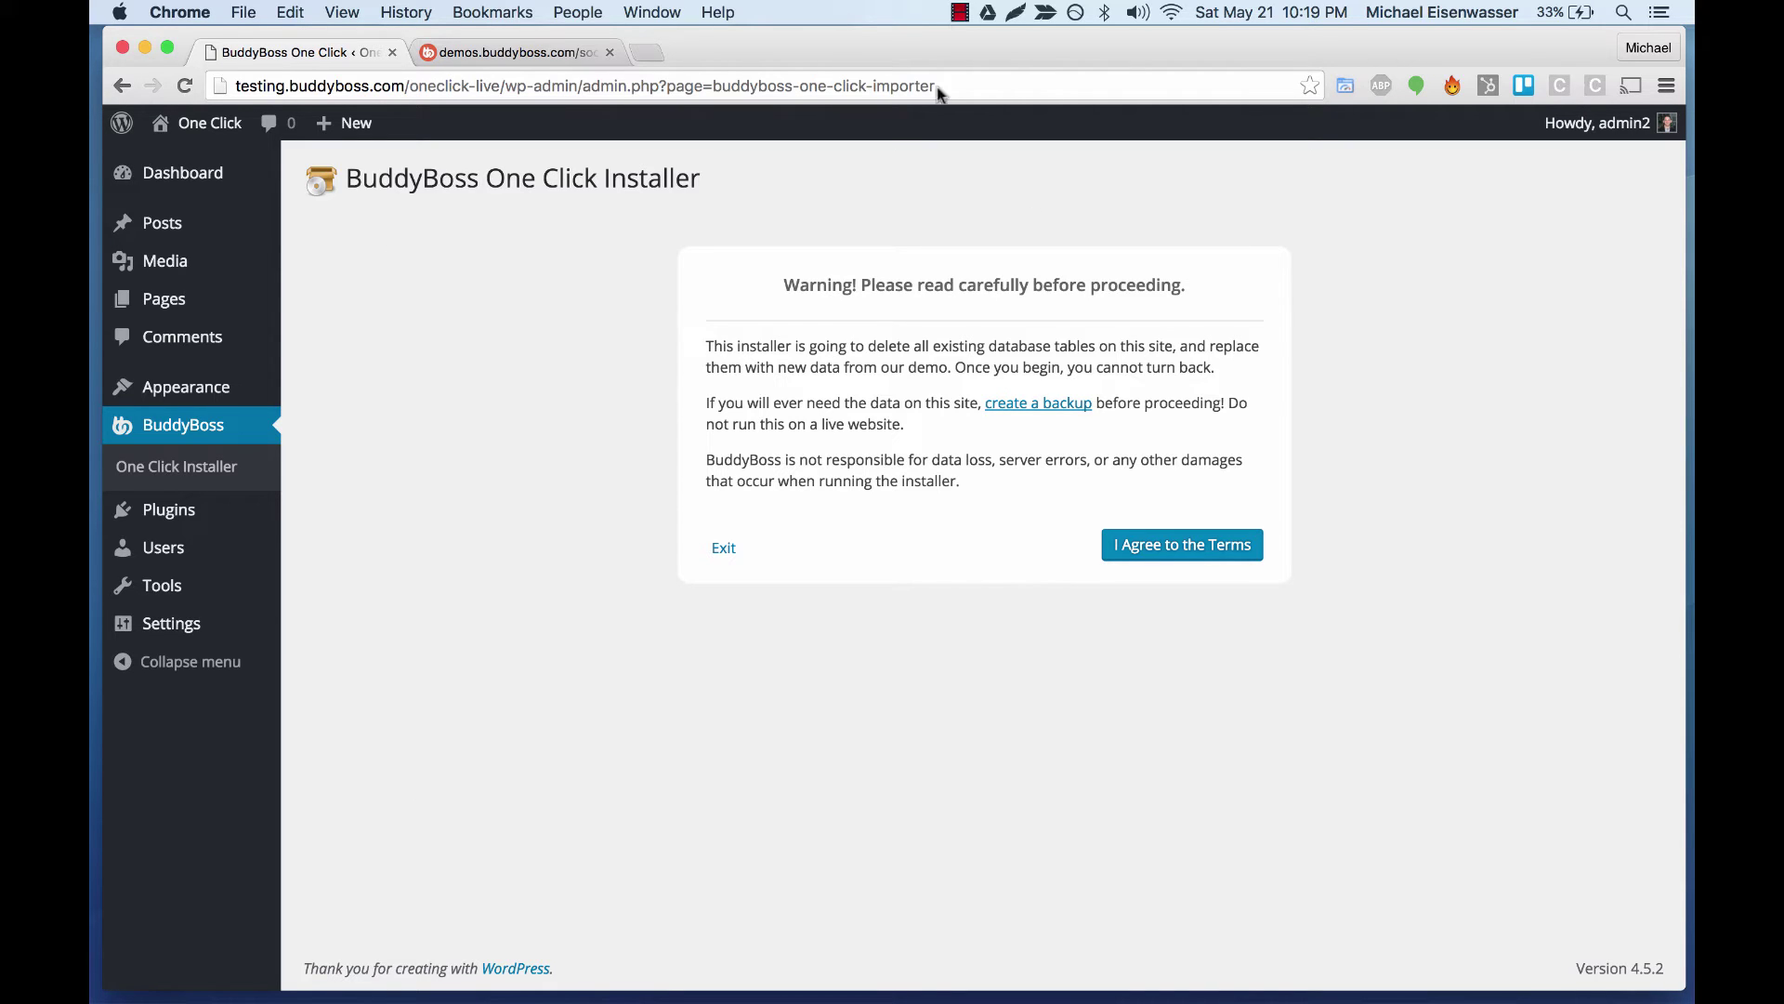
{"action": "left_click", "coordinate": [474, 51]}
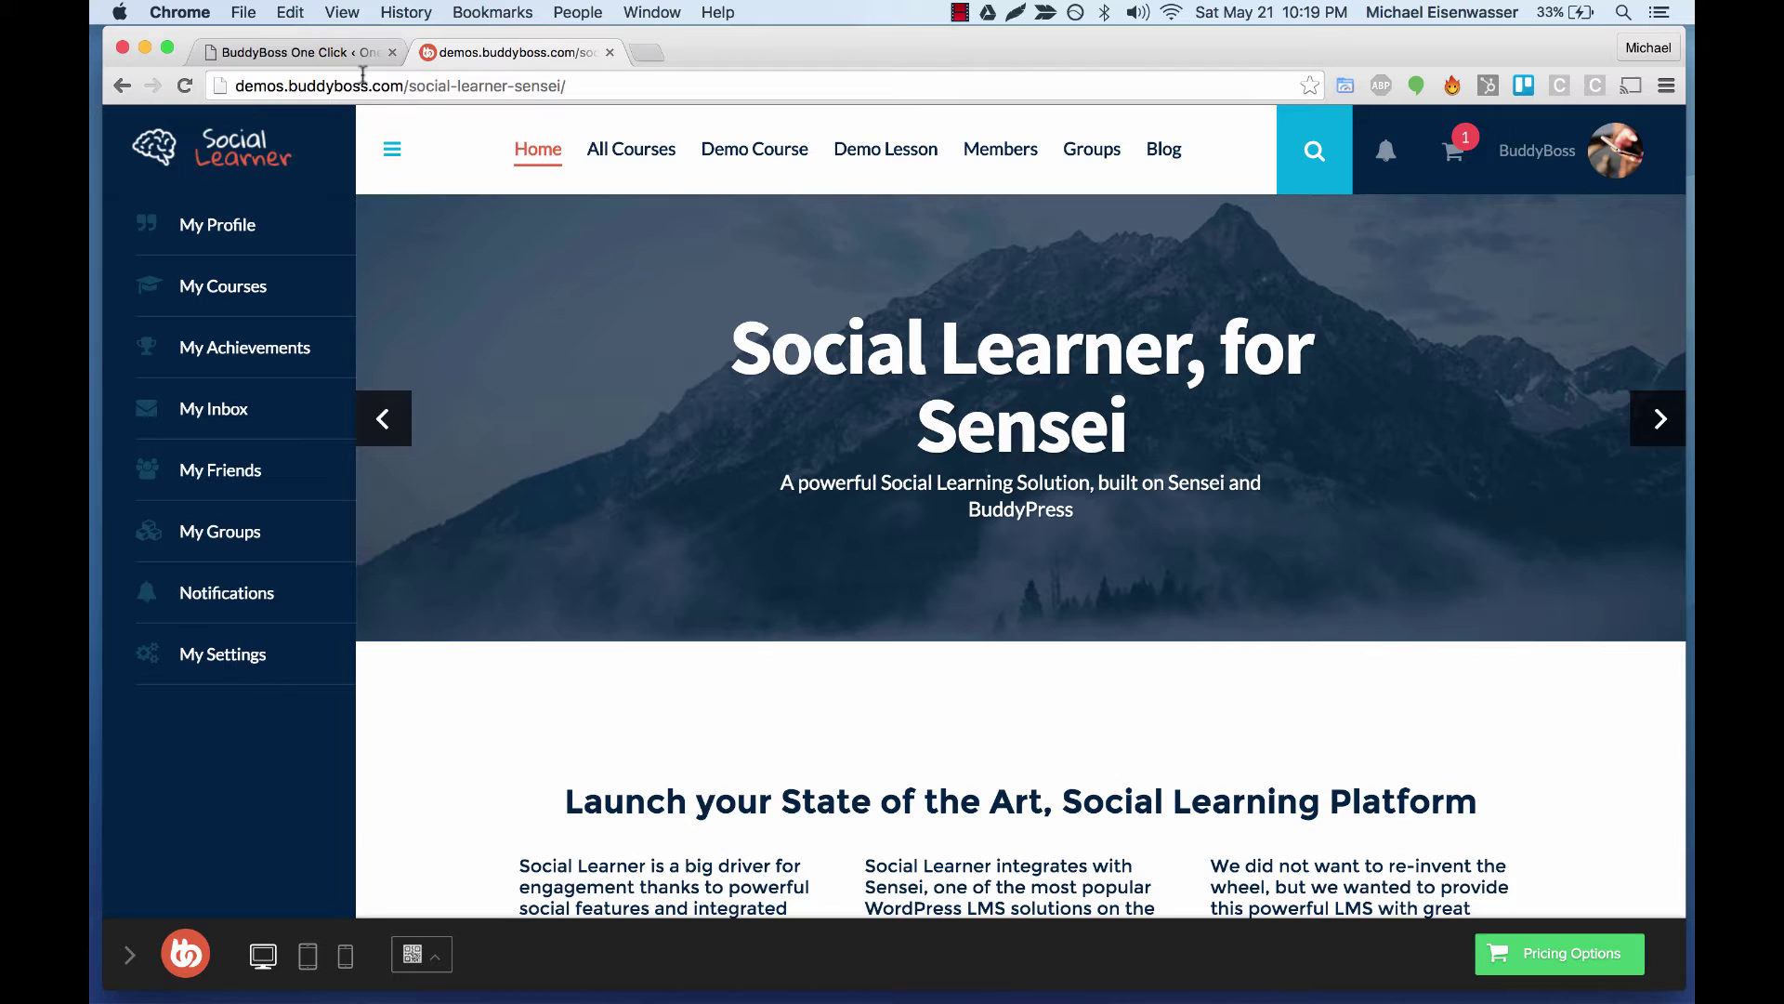
{"action": "left_click", "coordinate": [290, 51]}
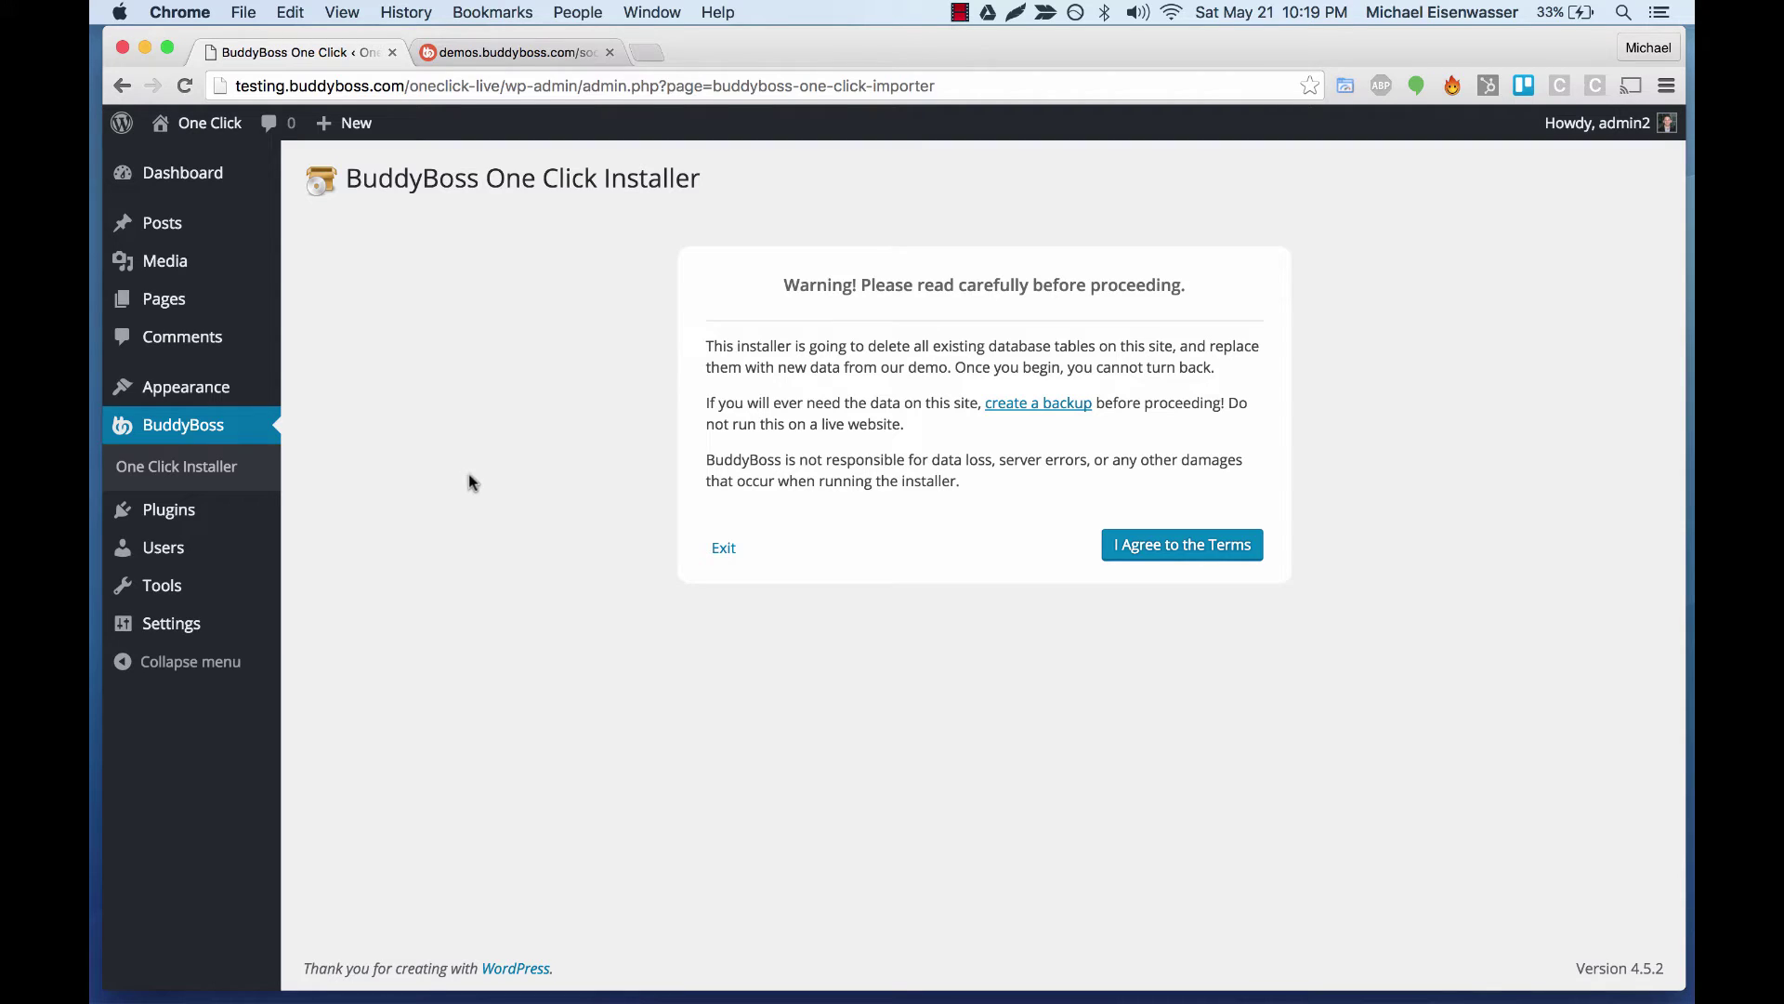
{"action": "left_click", "coordinate": [1210, 553]}
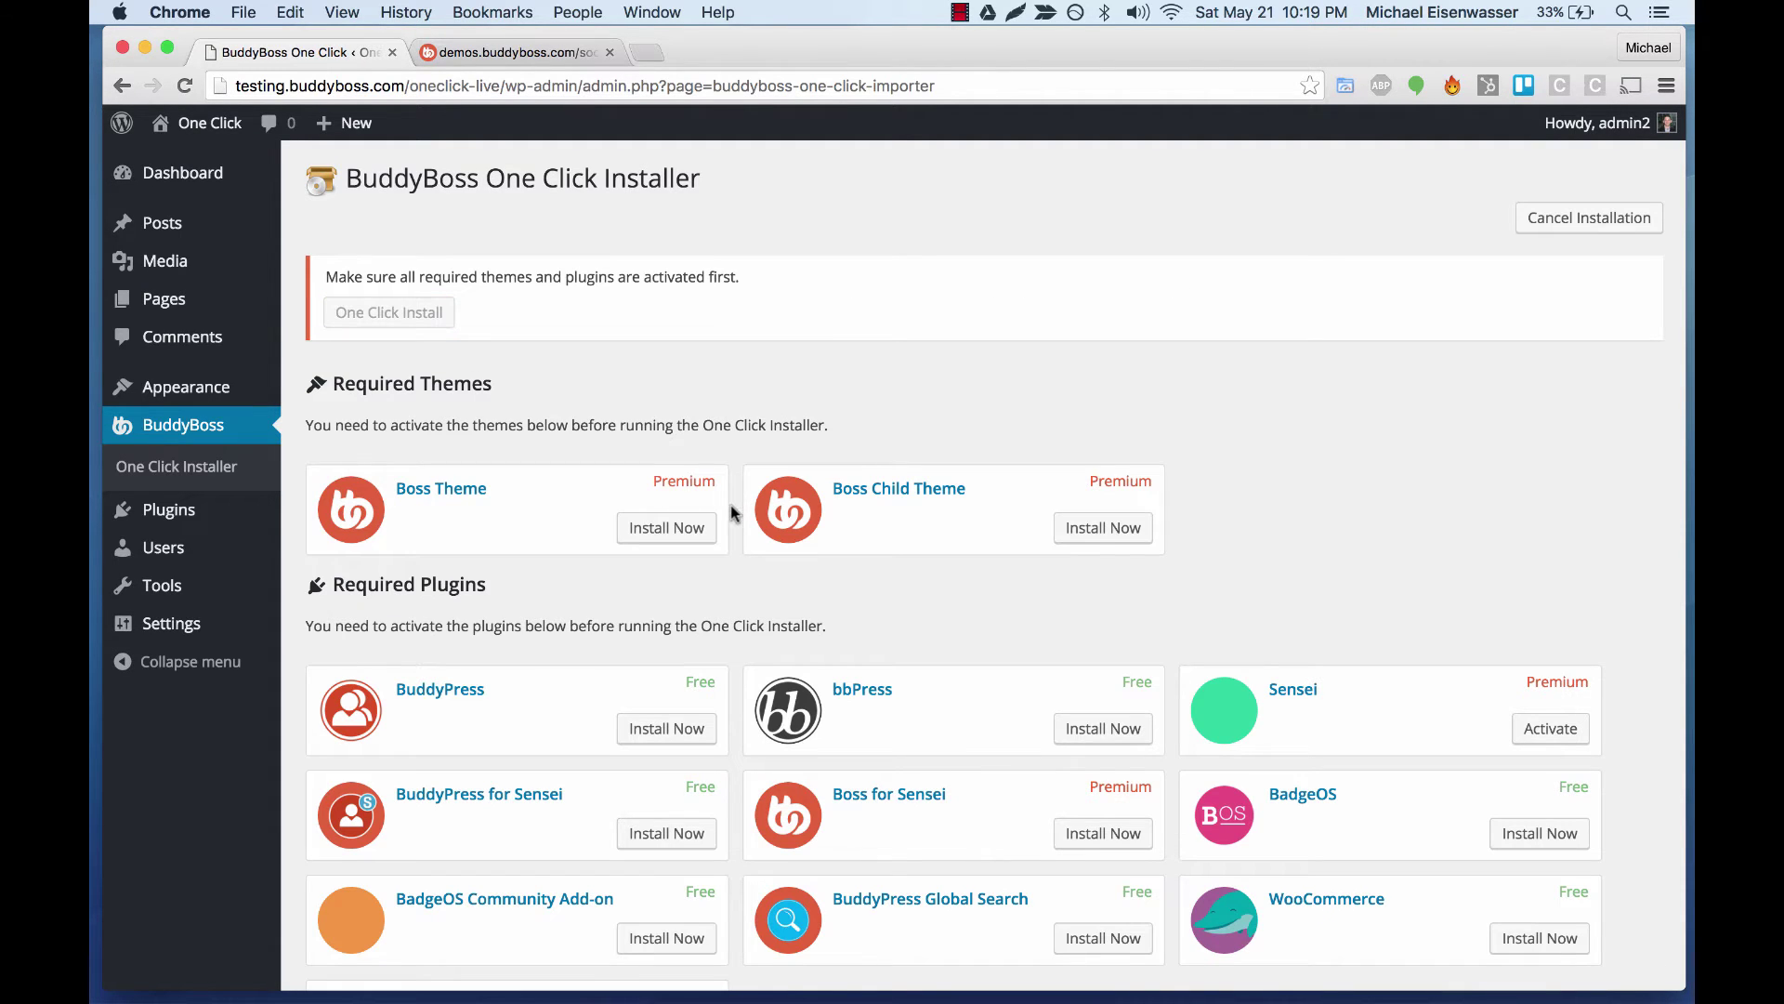
Scroll the required themes and plugins list and compare it with the Social Learner demo tab.
{"action": "scroll", "coordinate": [730, 504], "scroll_direction": "down", "scroll_amount": 3}
{"action": "scroll", "coordinate": [731, 505], "scroll_direction": "up", "scroll_amount": 3}
{"action": "scroll", "coordinate": [730, 505], "scroll_direction": "down", "scroll_amount": 2}
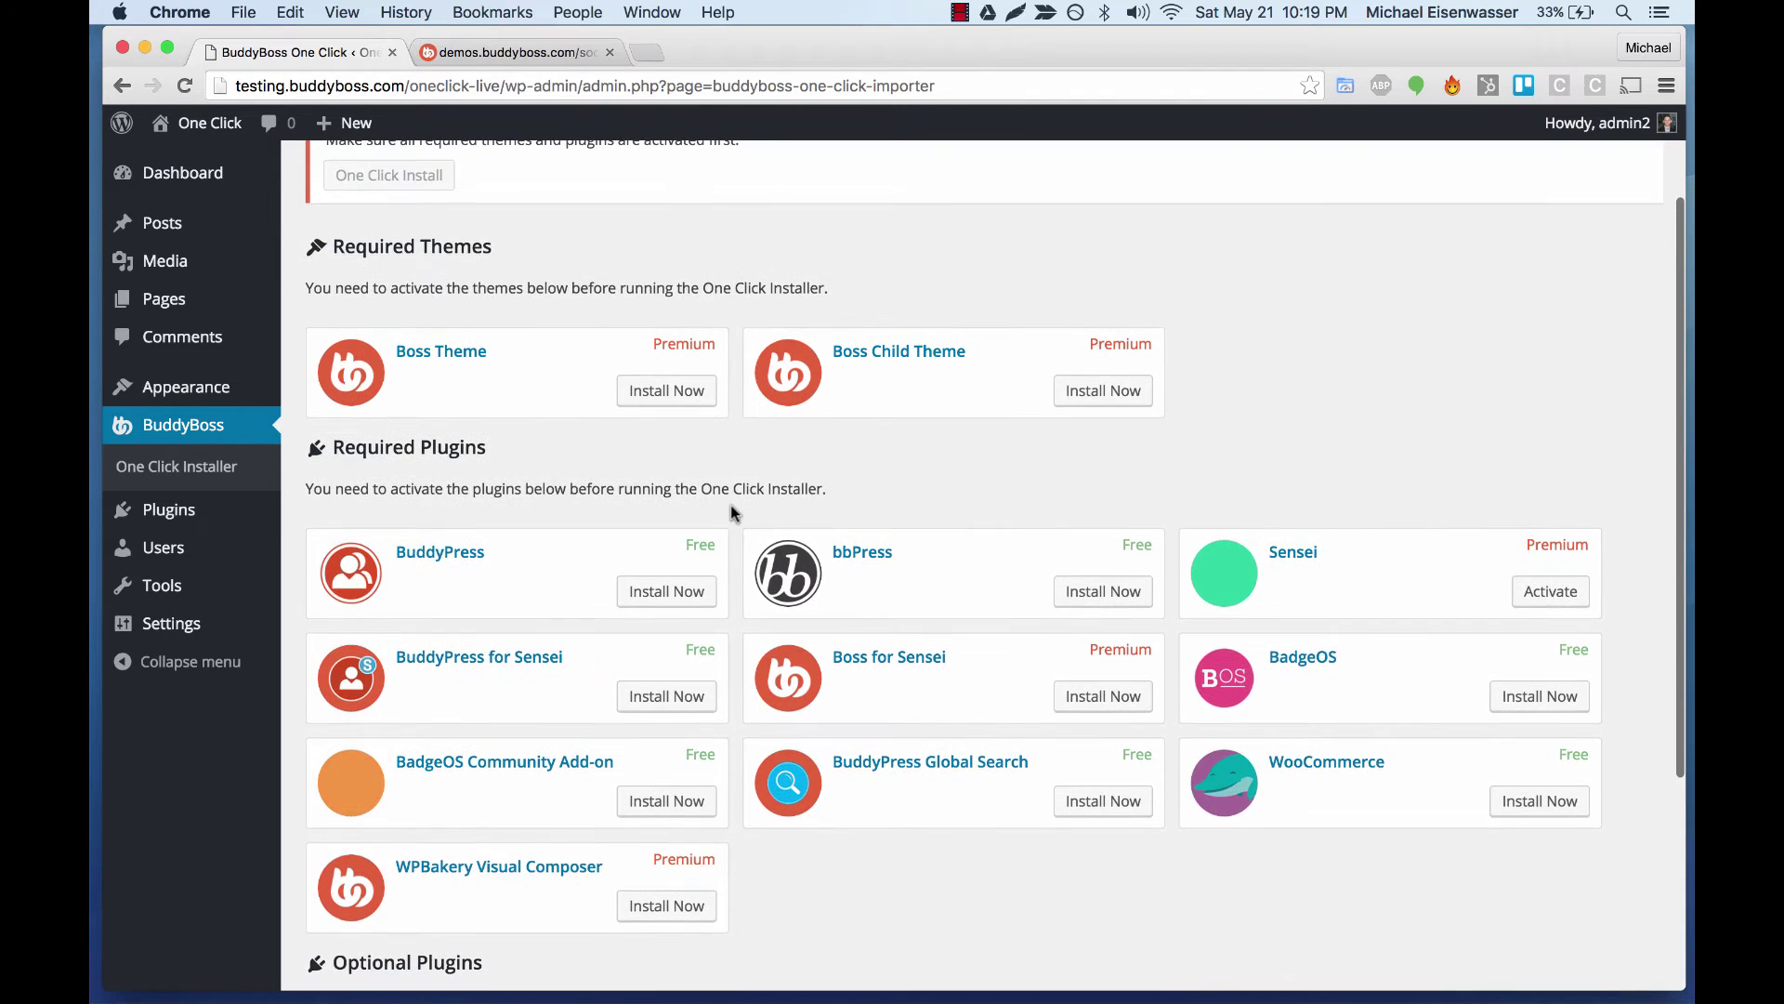
{"action": "left_click", "coordinate": [457, 53]}
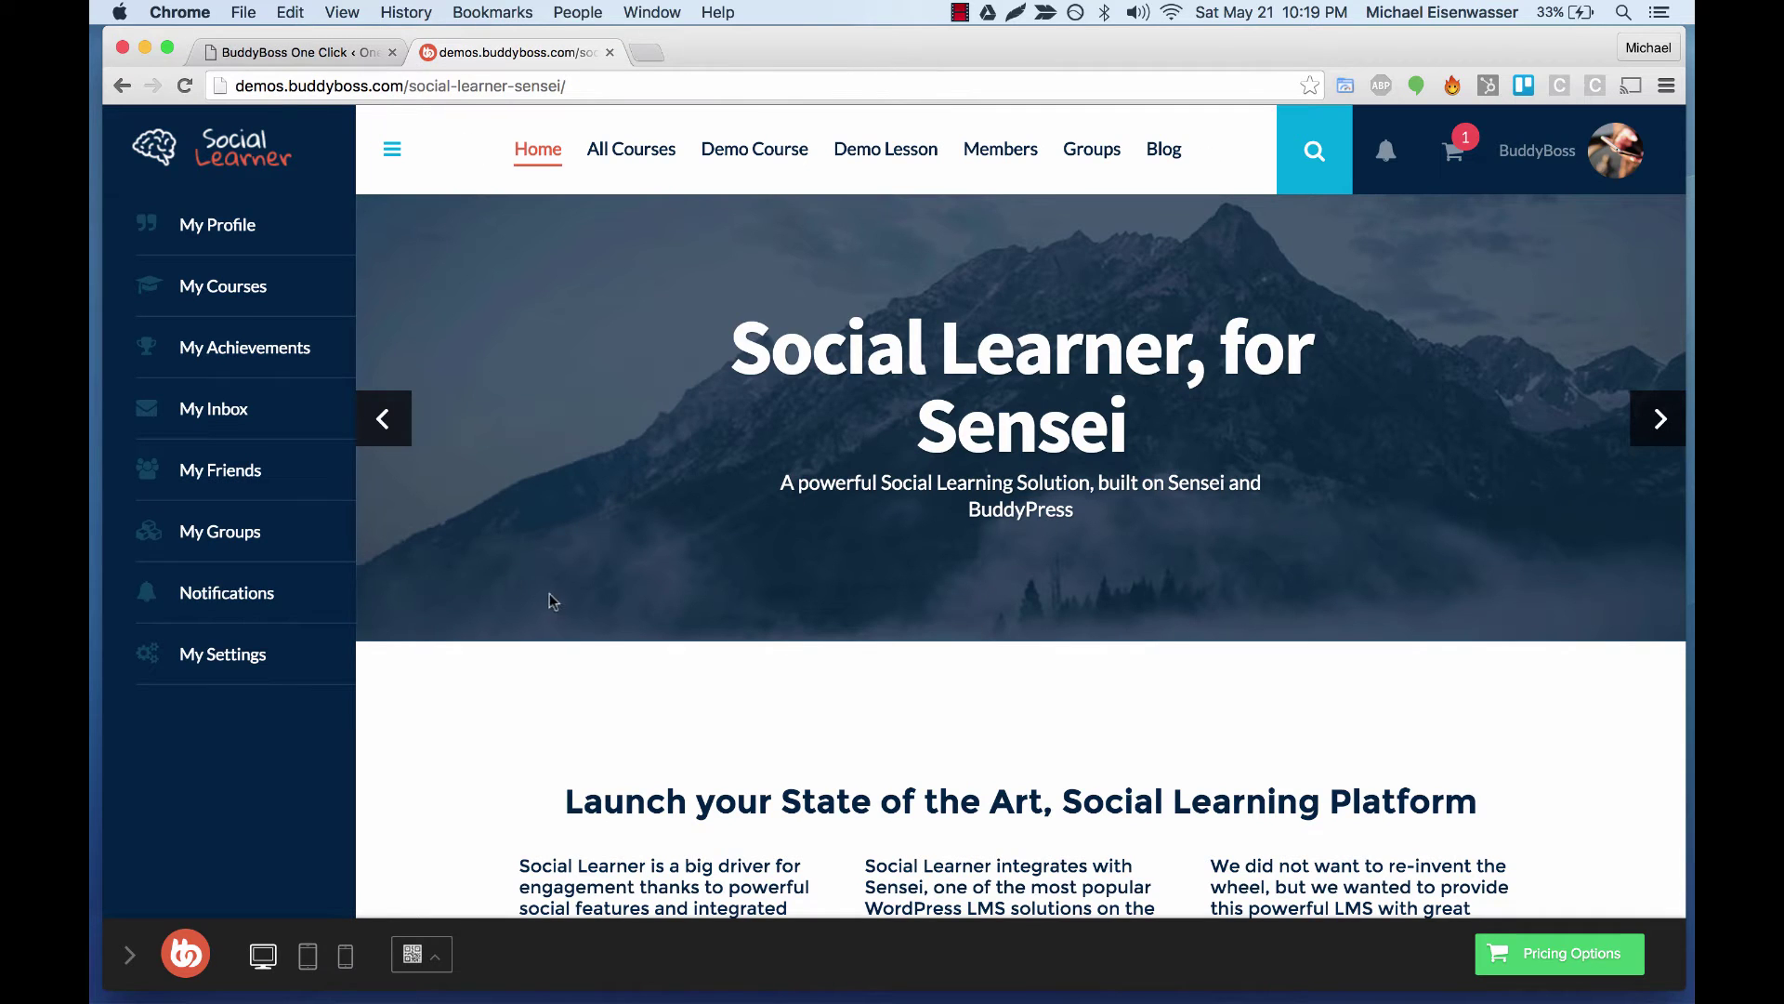
{"action": "left_click", "coordinate": [305, 56]}
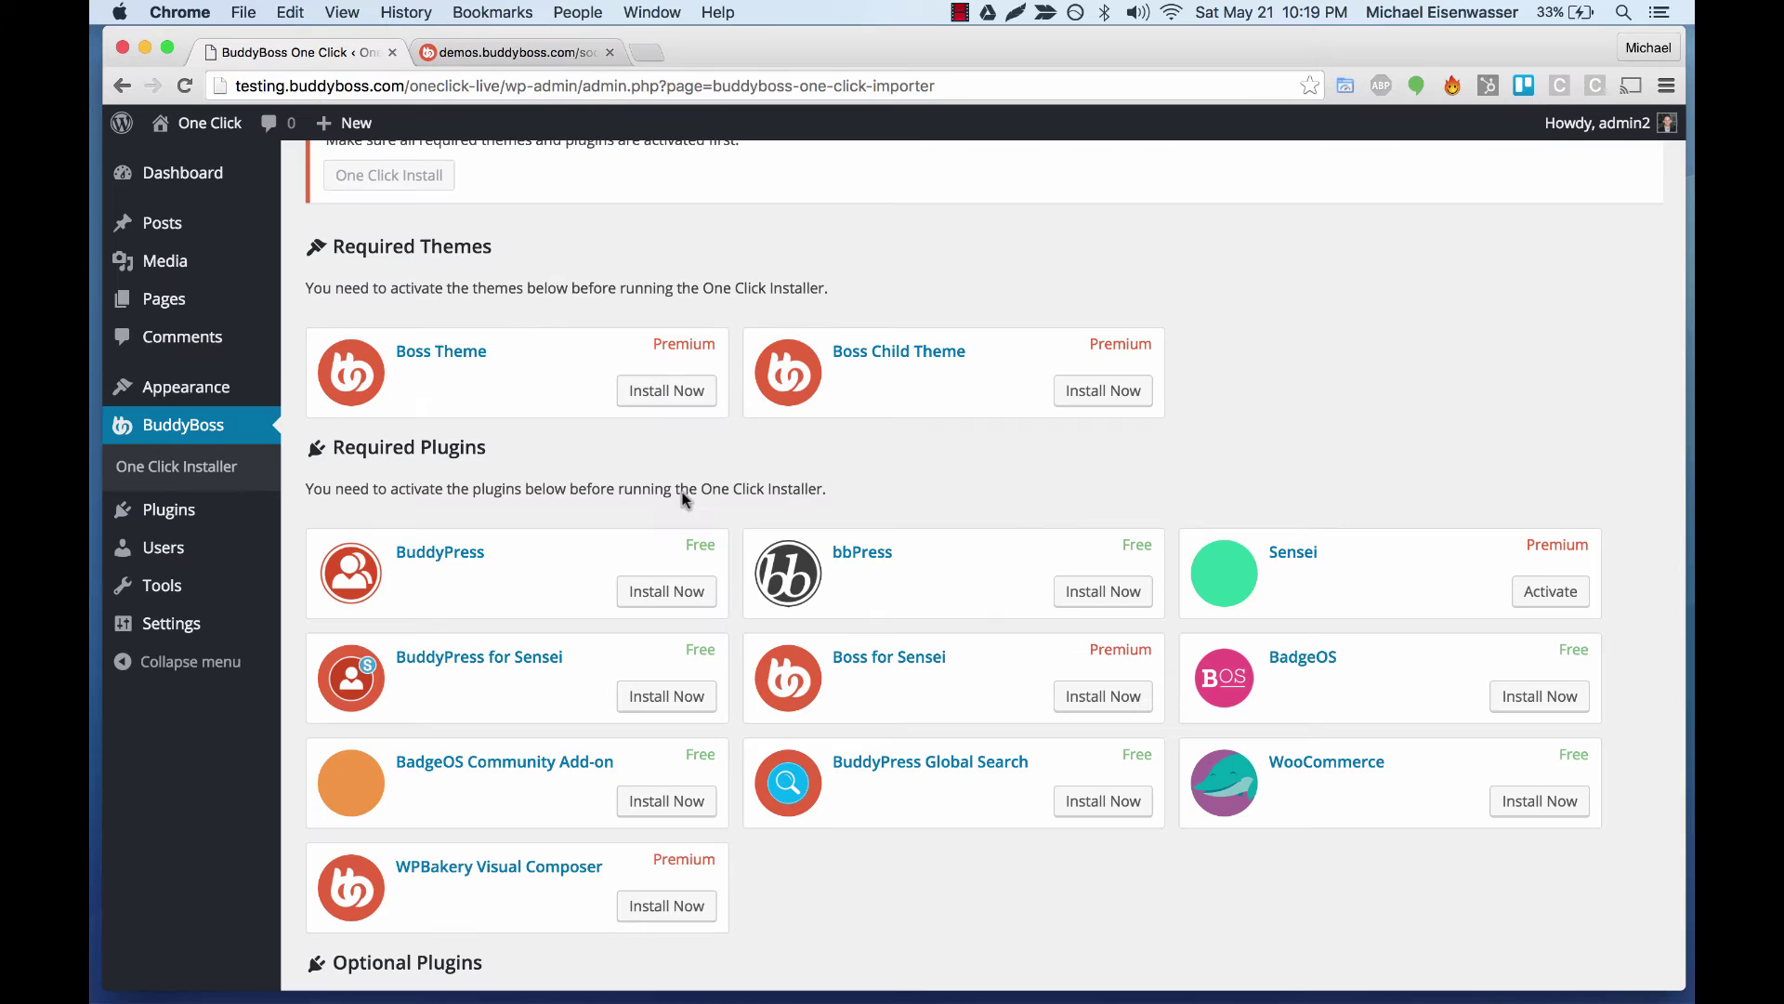
{"action": "left_click", "coordinate": [580, 55]}
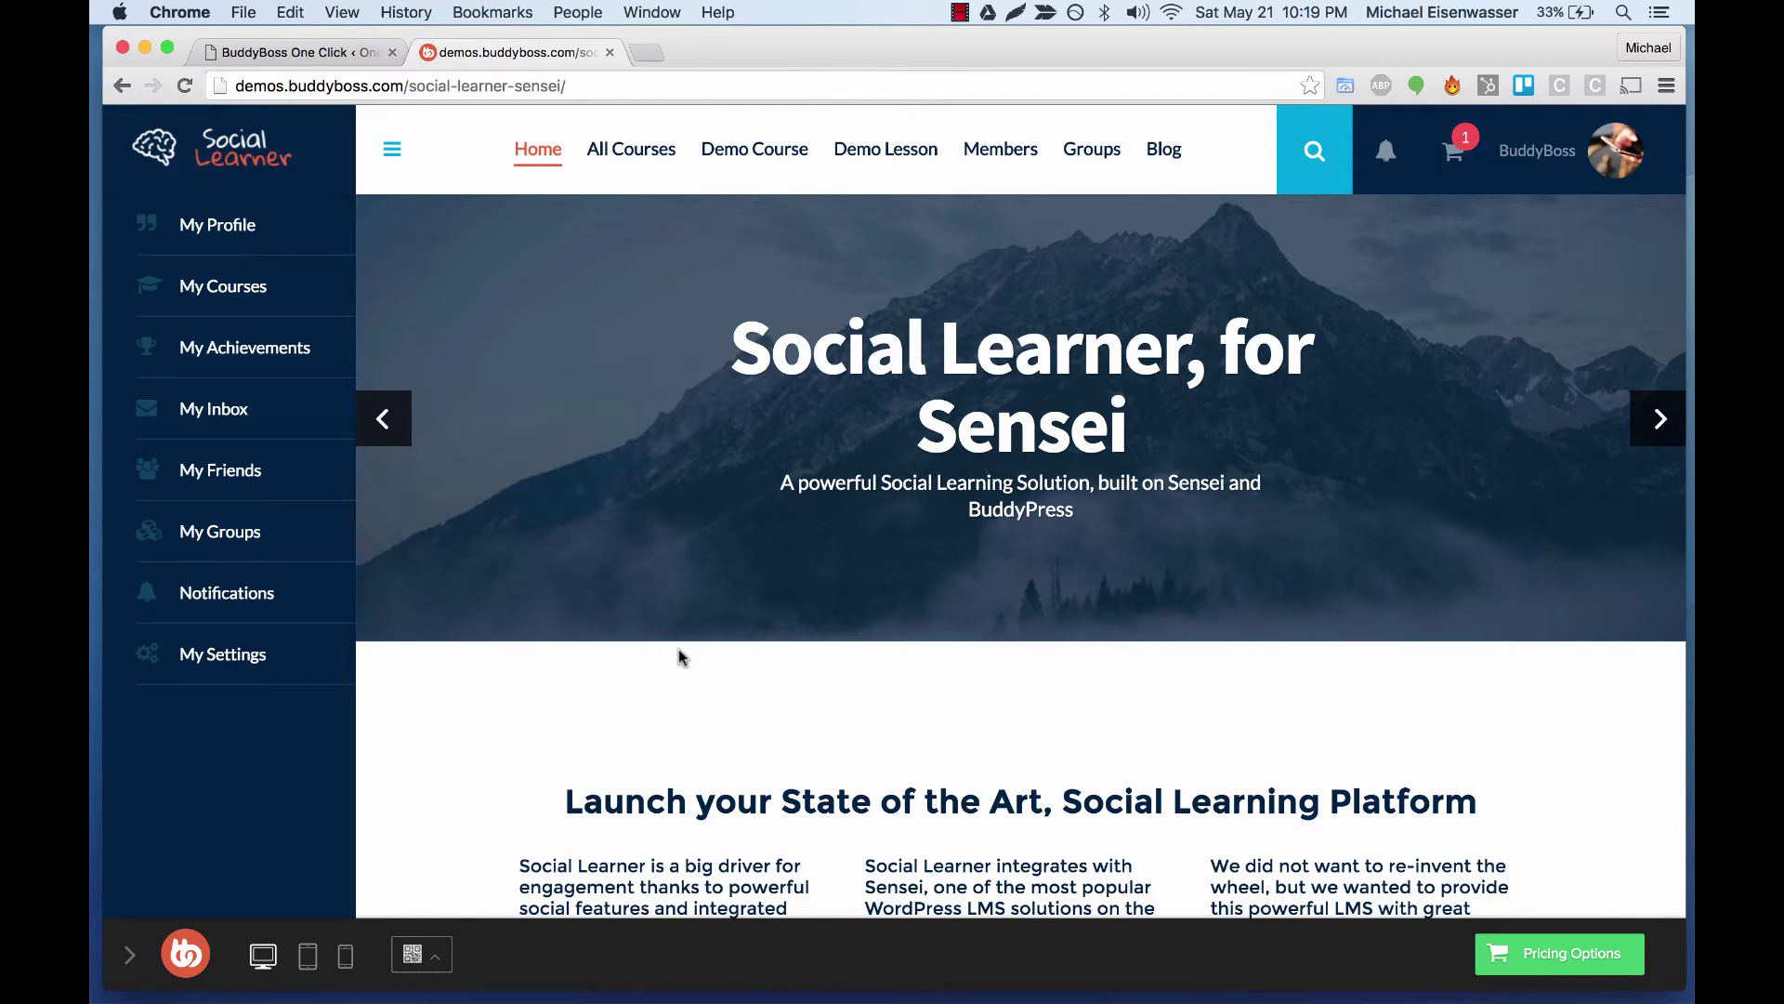
{"action": "left_click", "coordinate": [298, 52]}
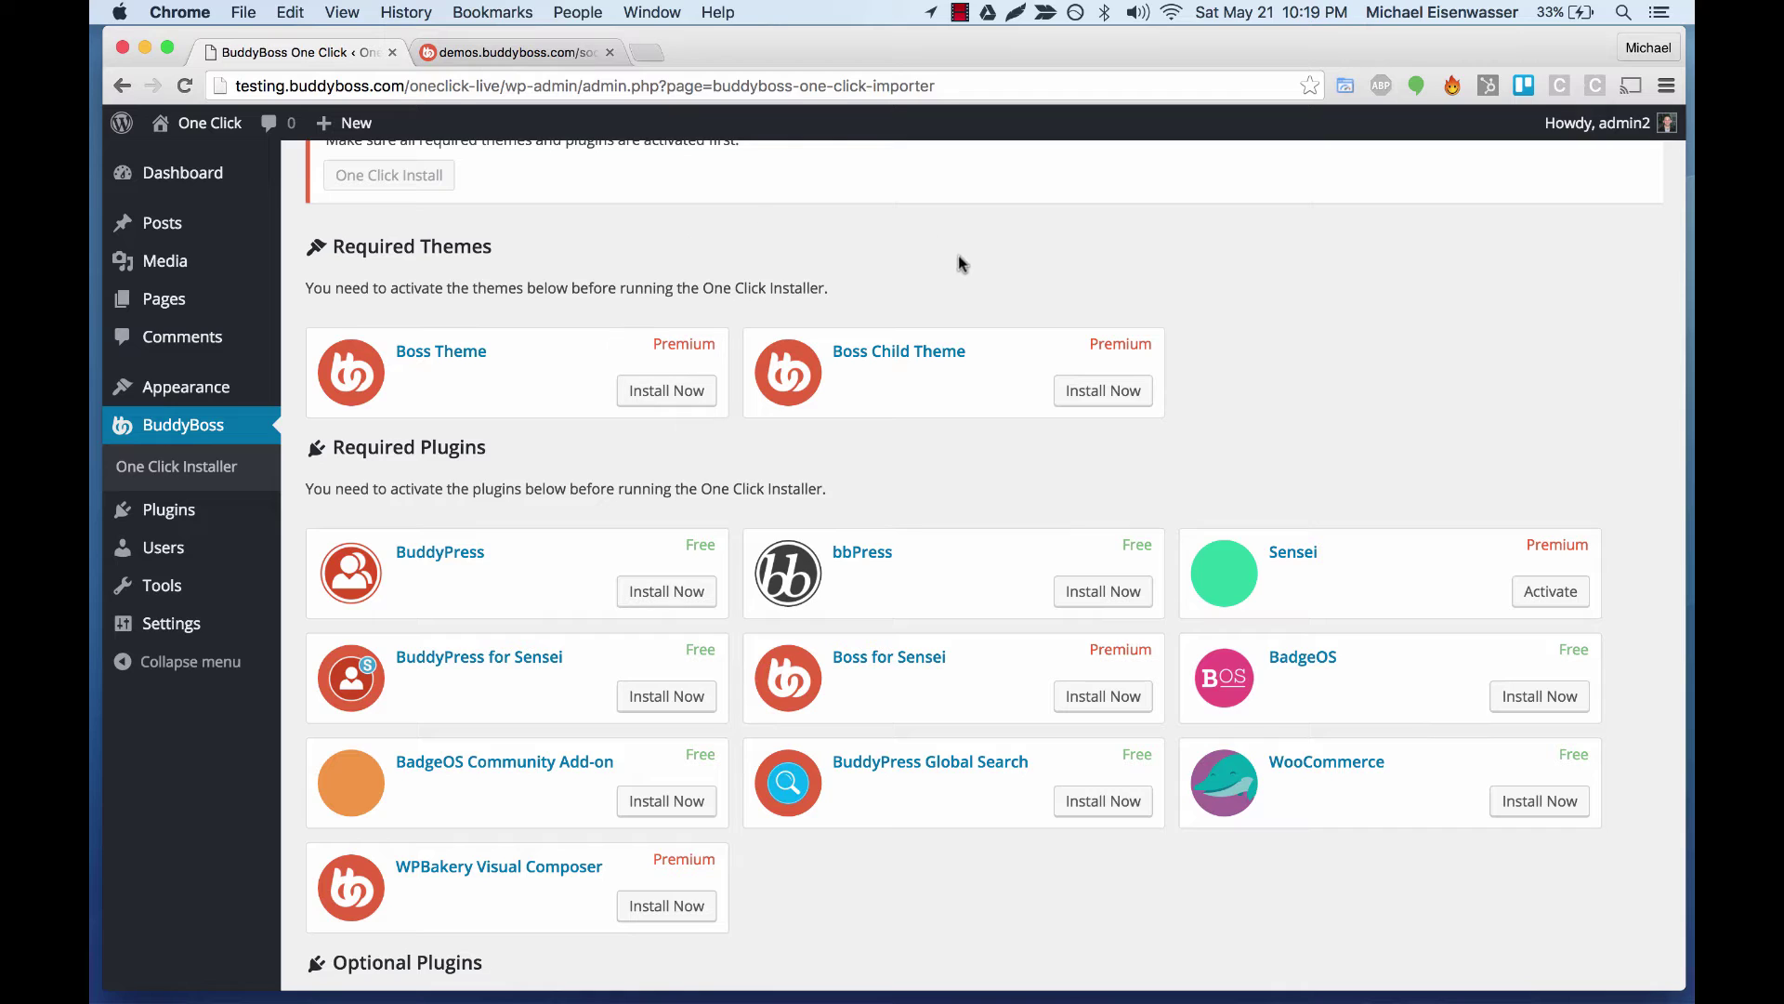
Install the Boss Theme, logging in and allowing BuddyBoss purchase-history access.
{"action": "left_click", "coordinate": [663, 387]}
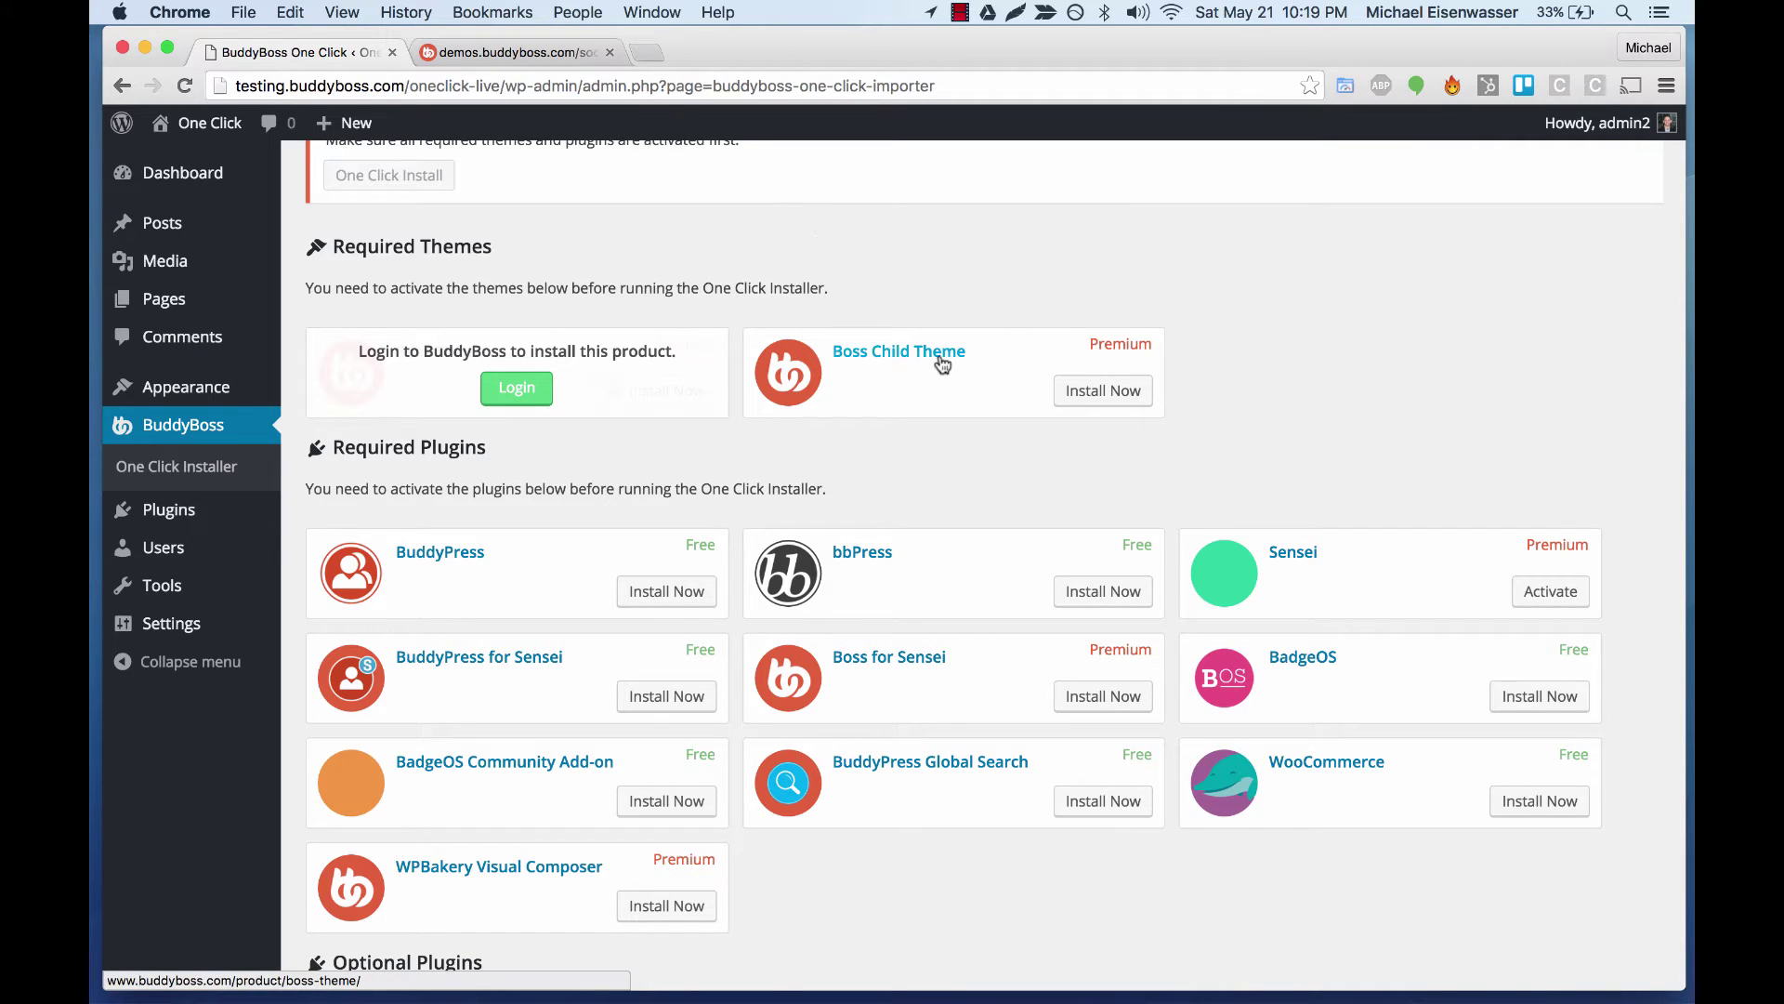
{"action": "left_click", "coordinate": [521, 390]}
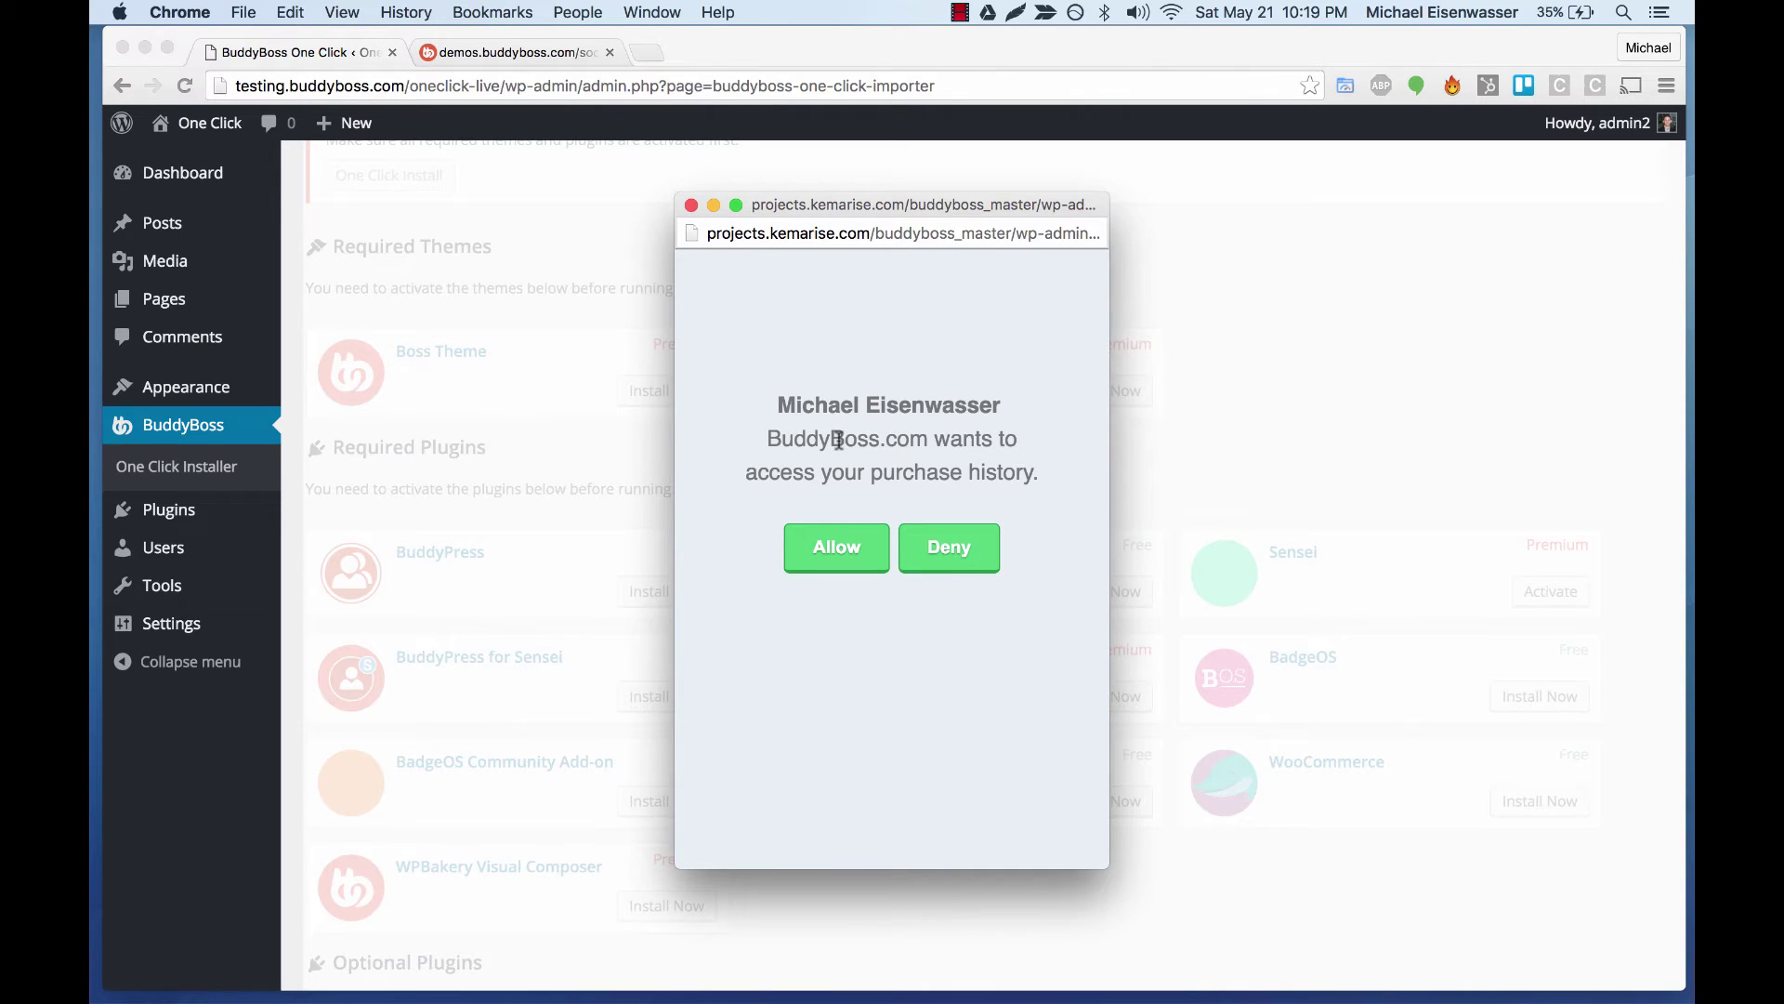
{"action": "left_click", "coordinate": [831, 543]}
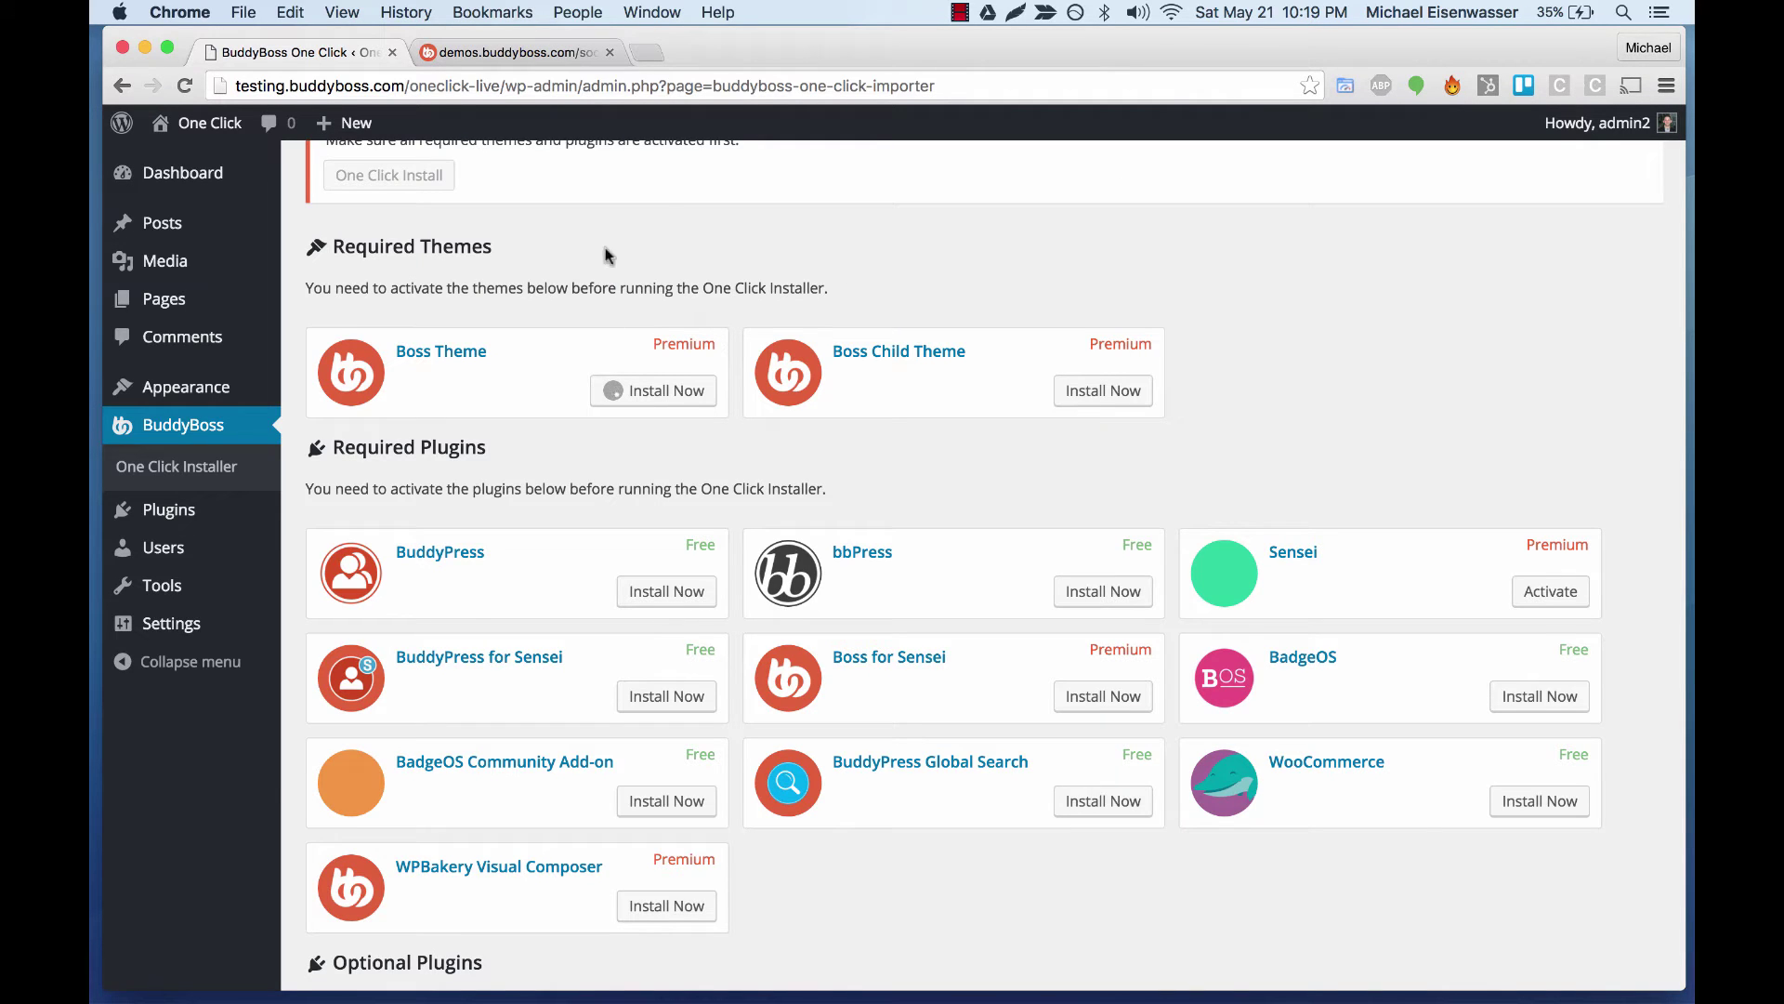
{"action": "left_click", "coordinate": [525, 53]}
Install the Boss Child Theme, BuddyPress and bbPress, and activate Sensei.
{"action": "left_click", "coordinate": [307, 52]}
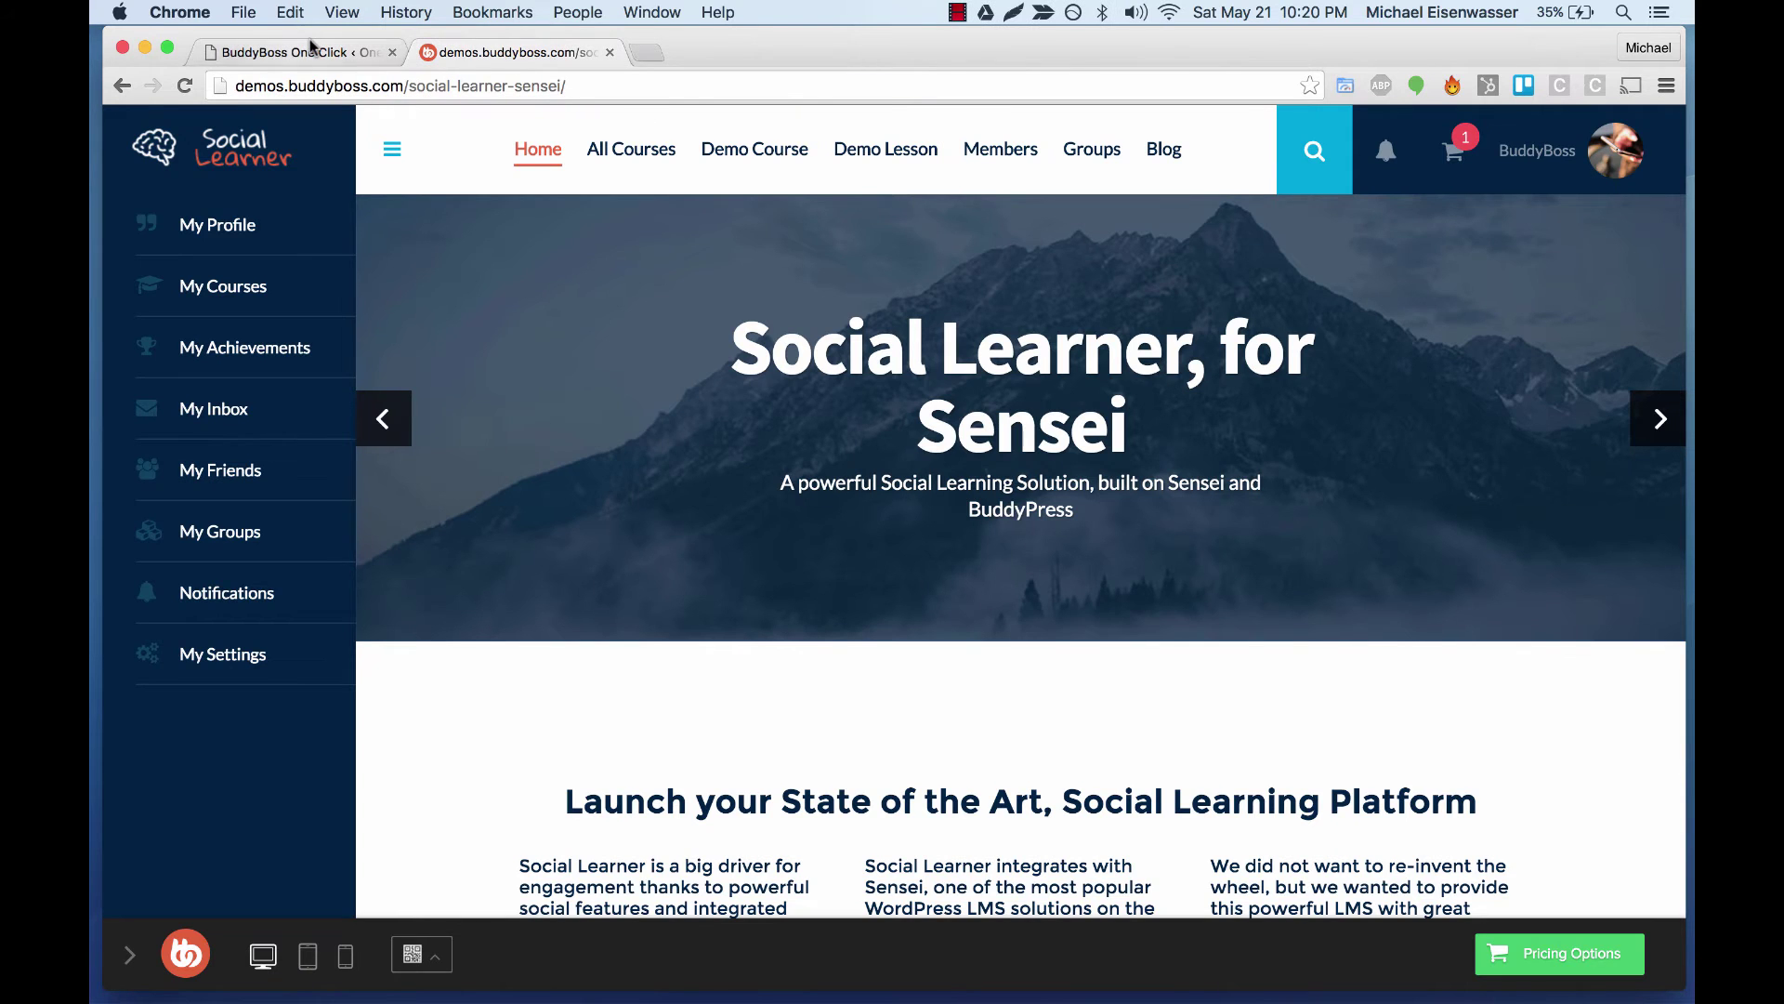
{"action": "left_click", "coordinate": [1125, 388]}
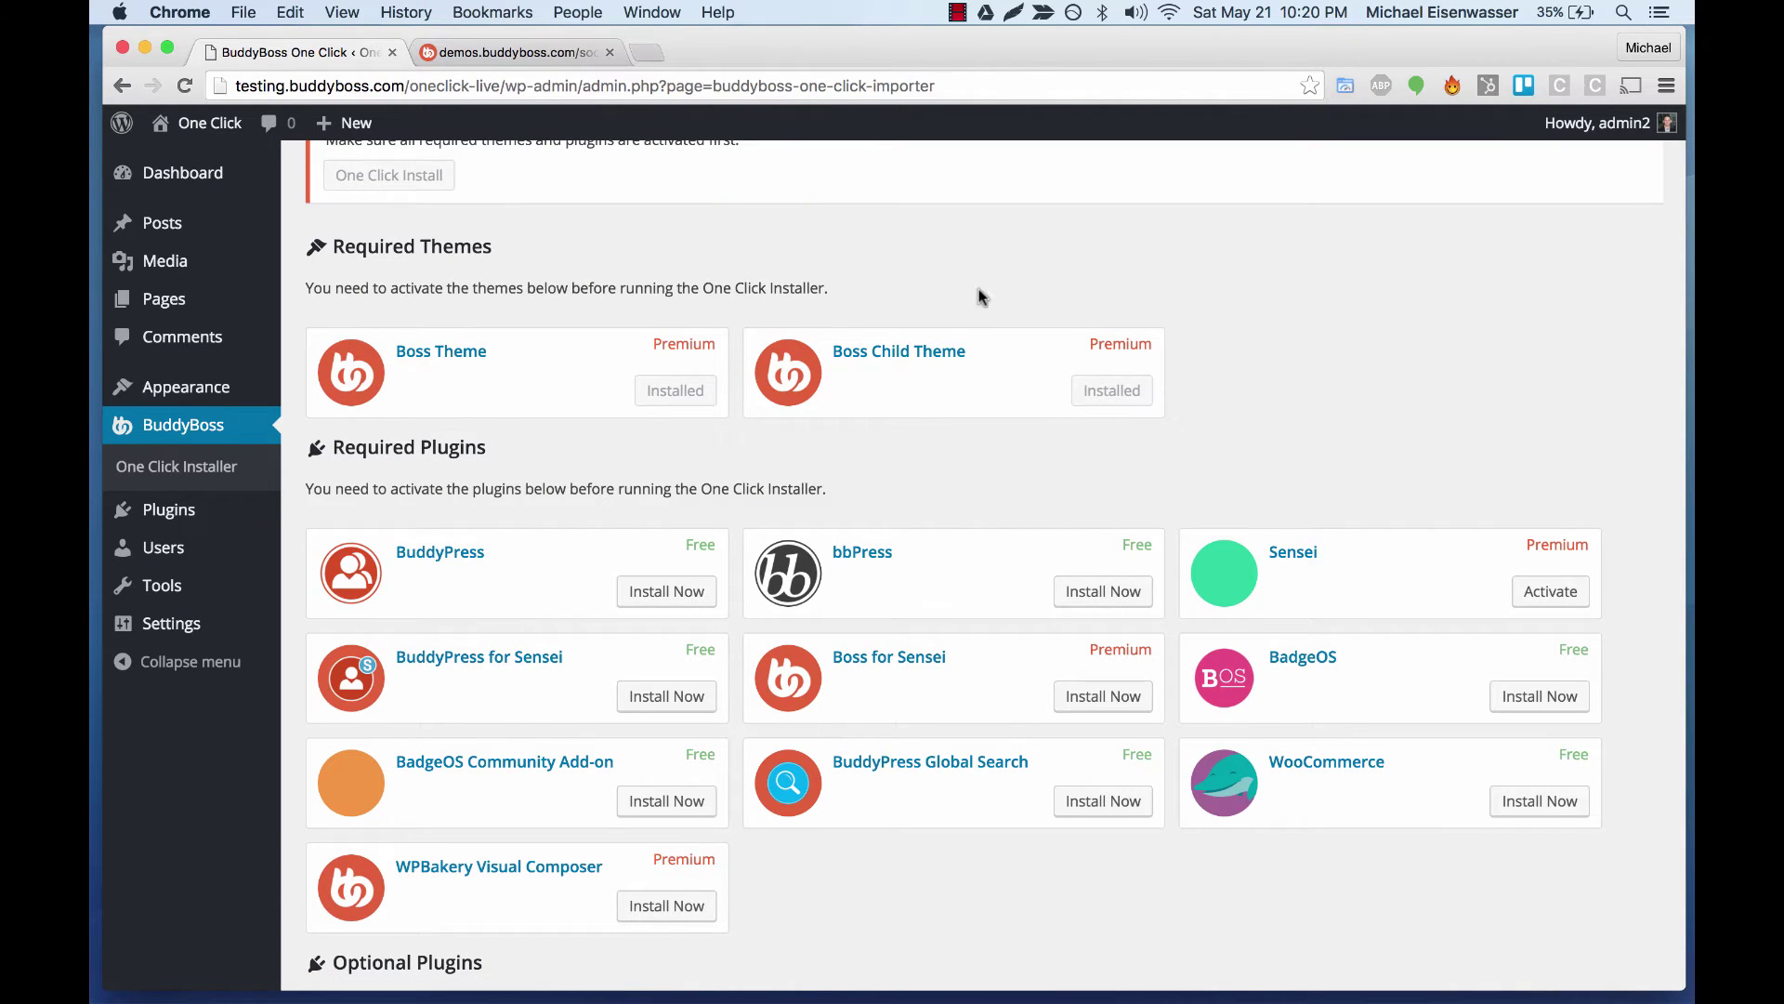
{"action": "scroll", "coordinate": [883, 372], "scroll_direction": "down", "scroll_amount": 3}
{"action": "left_click", "coordinate": [676, 454]}
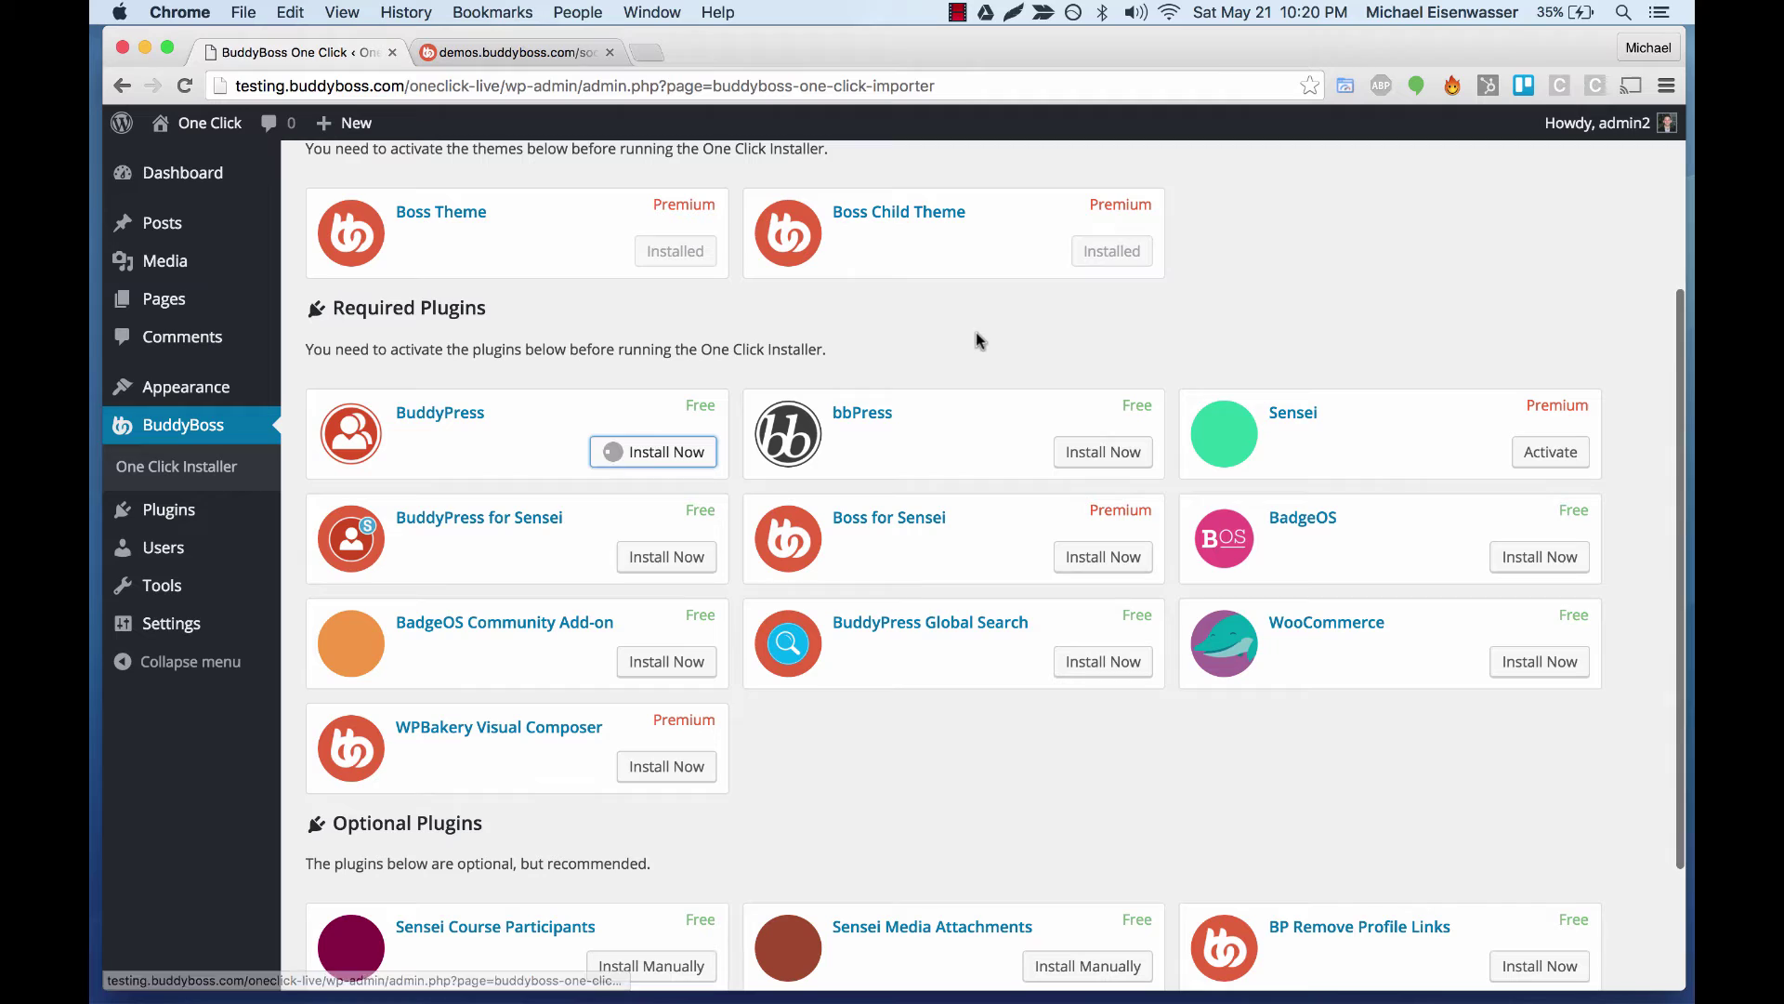
{"action": "left_click", "coordinate": [1123, 451]}
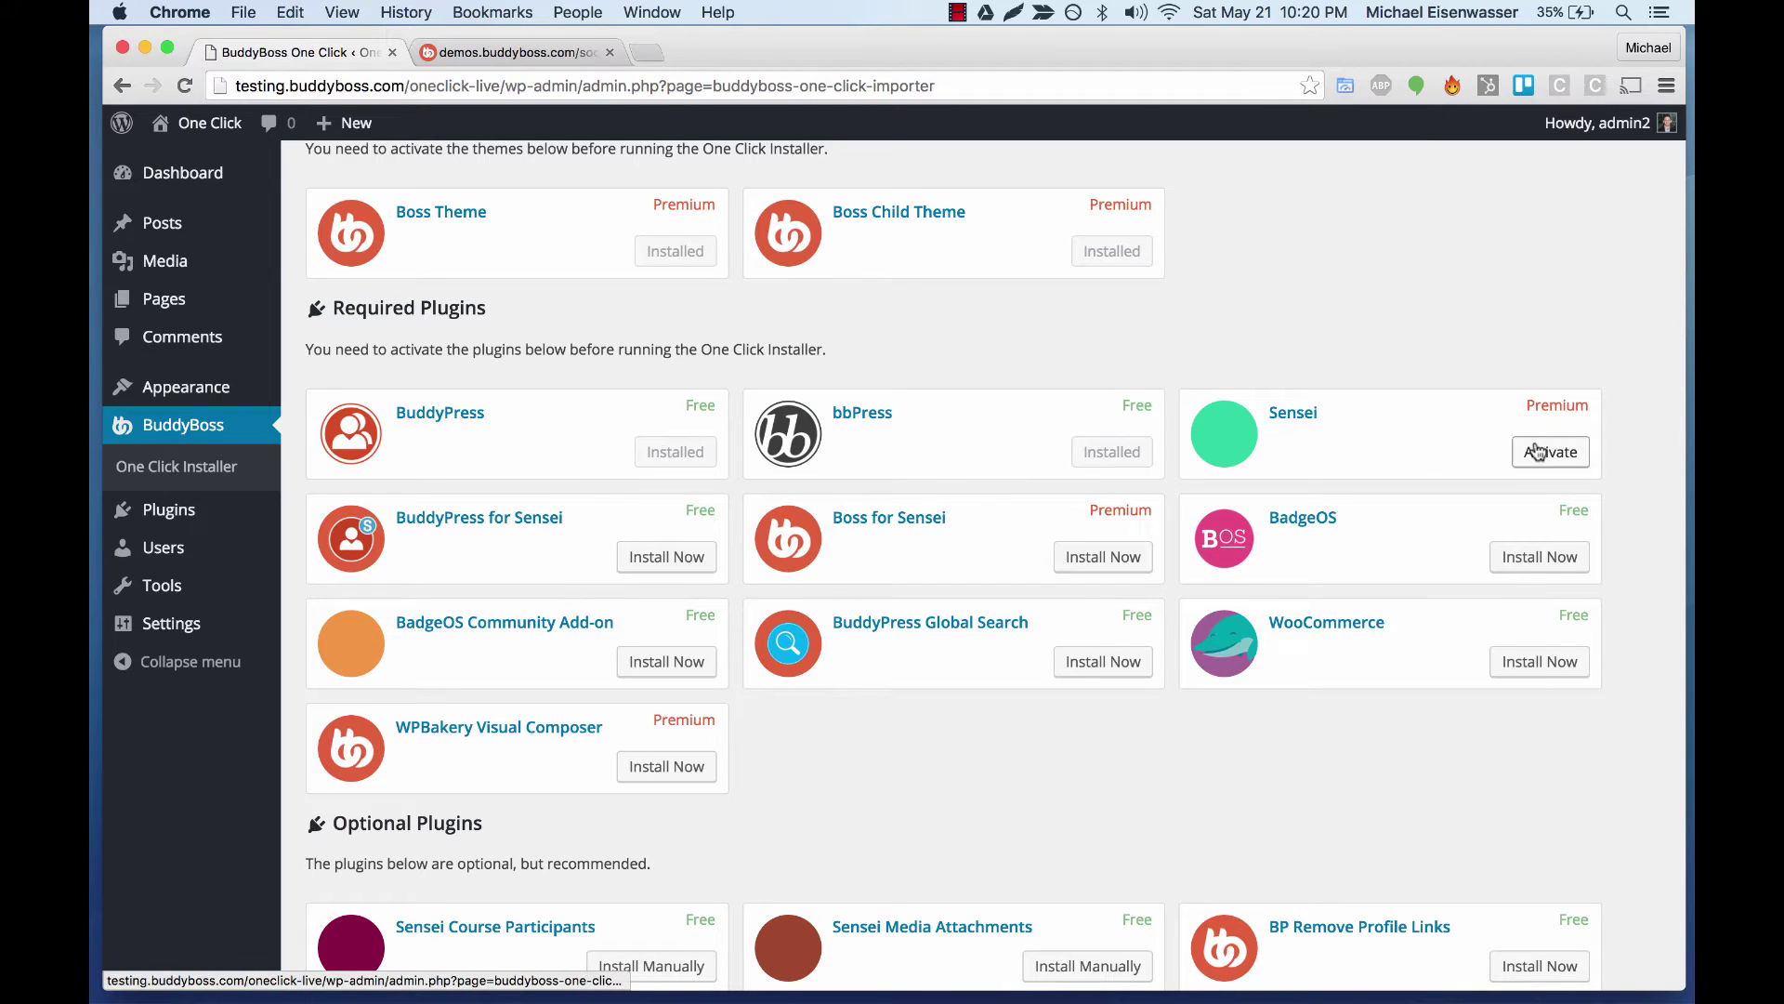
{"action": "left_click", "coordinate": [1572, 453]}
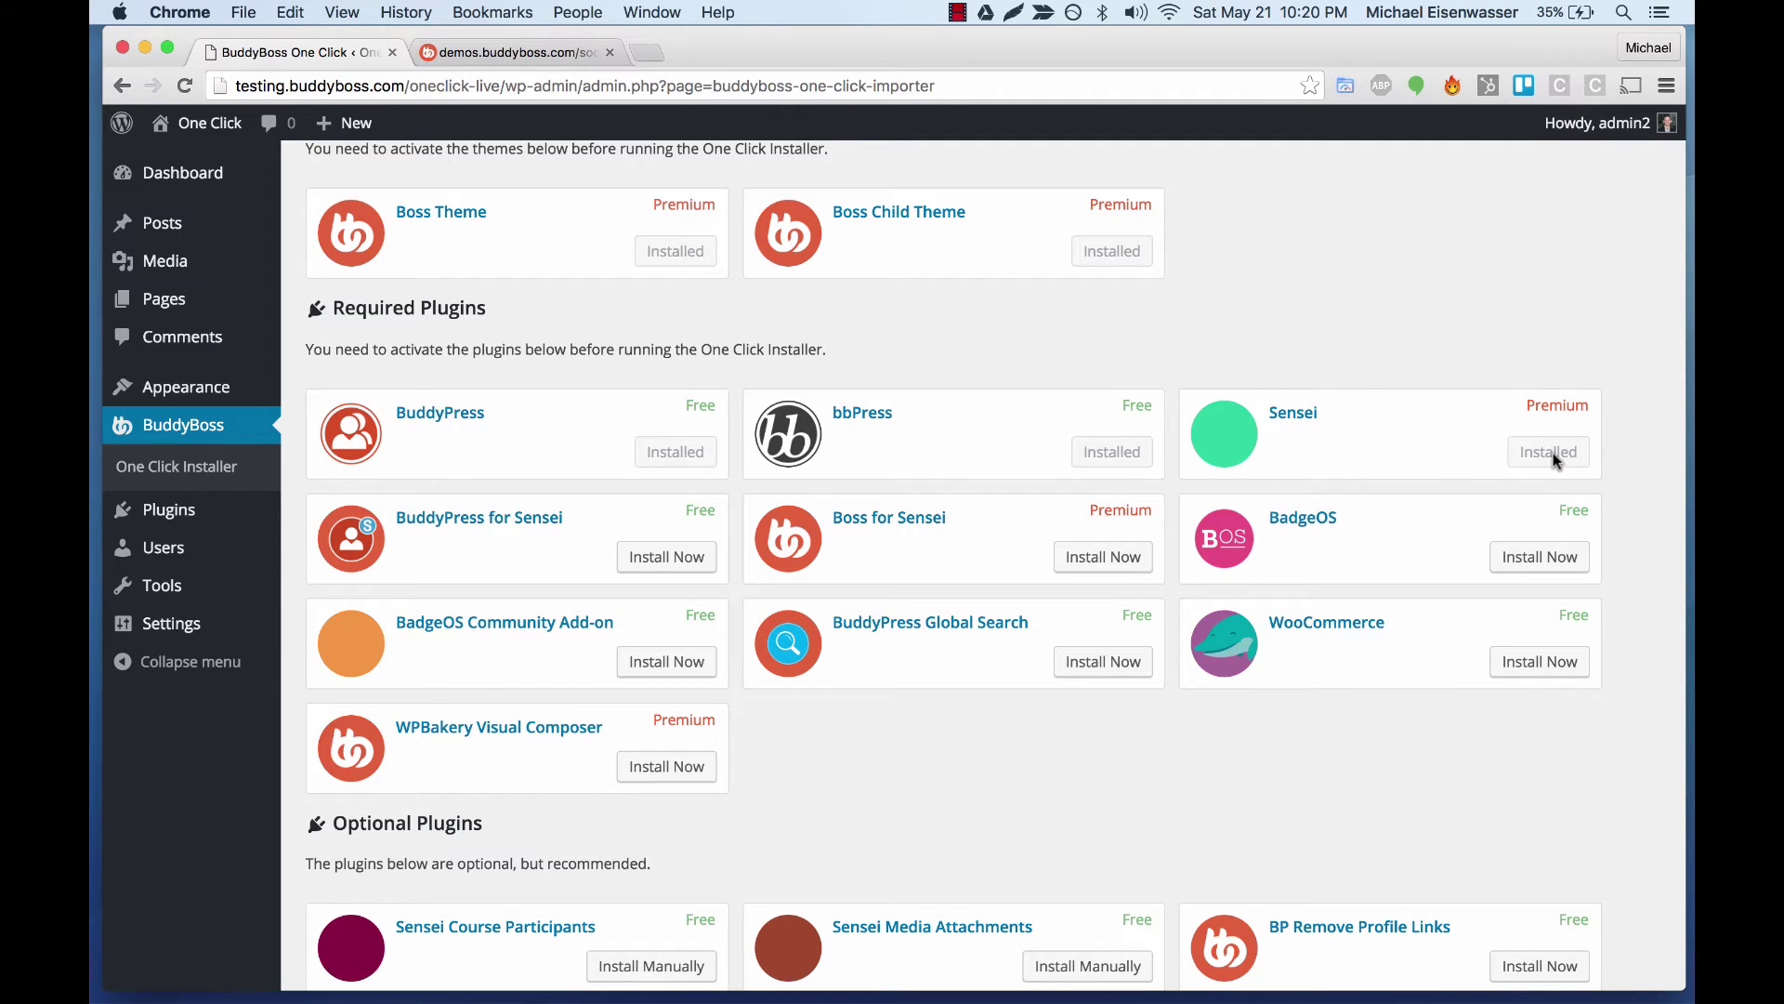
Install BuddyPress for Sensei, Boss for Sensei, BadgeOS, its Community Add-on, Global Search, WooCommerce and WPBakery.
{"action": "left_click", "coordinate": [677, 560]}
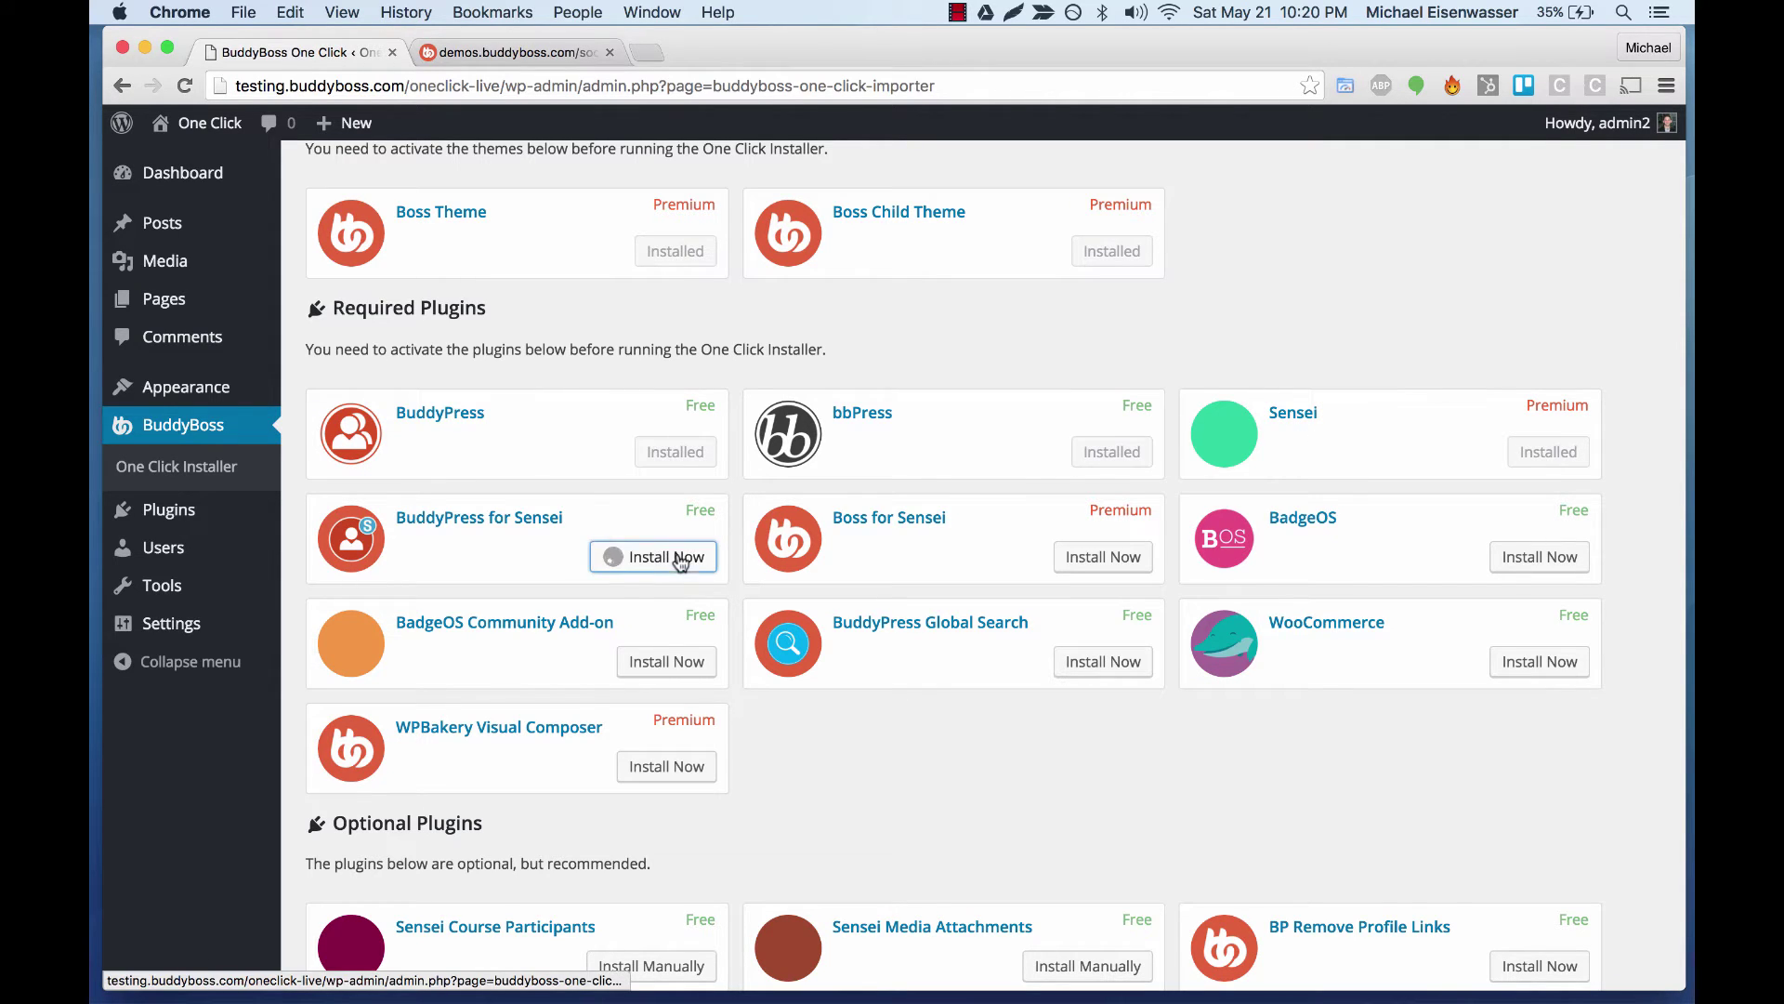
{"action": "left_click", "coordinate": [1099, 560]}
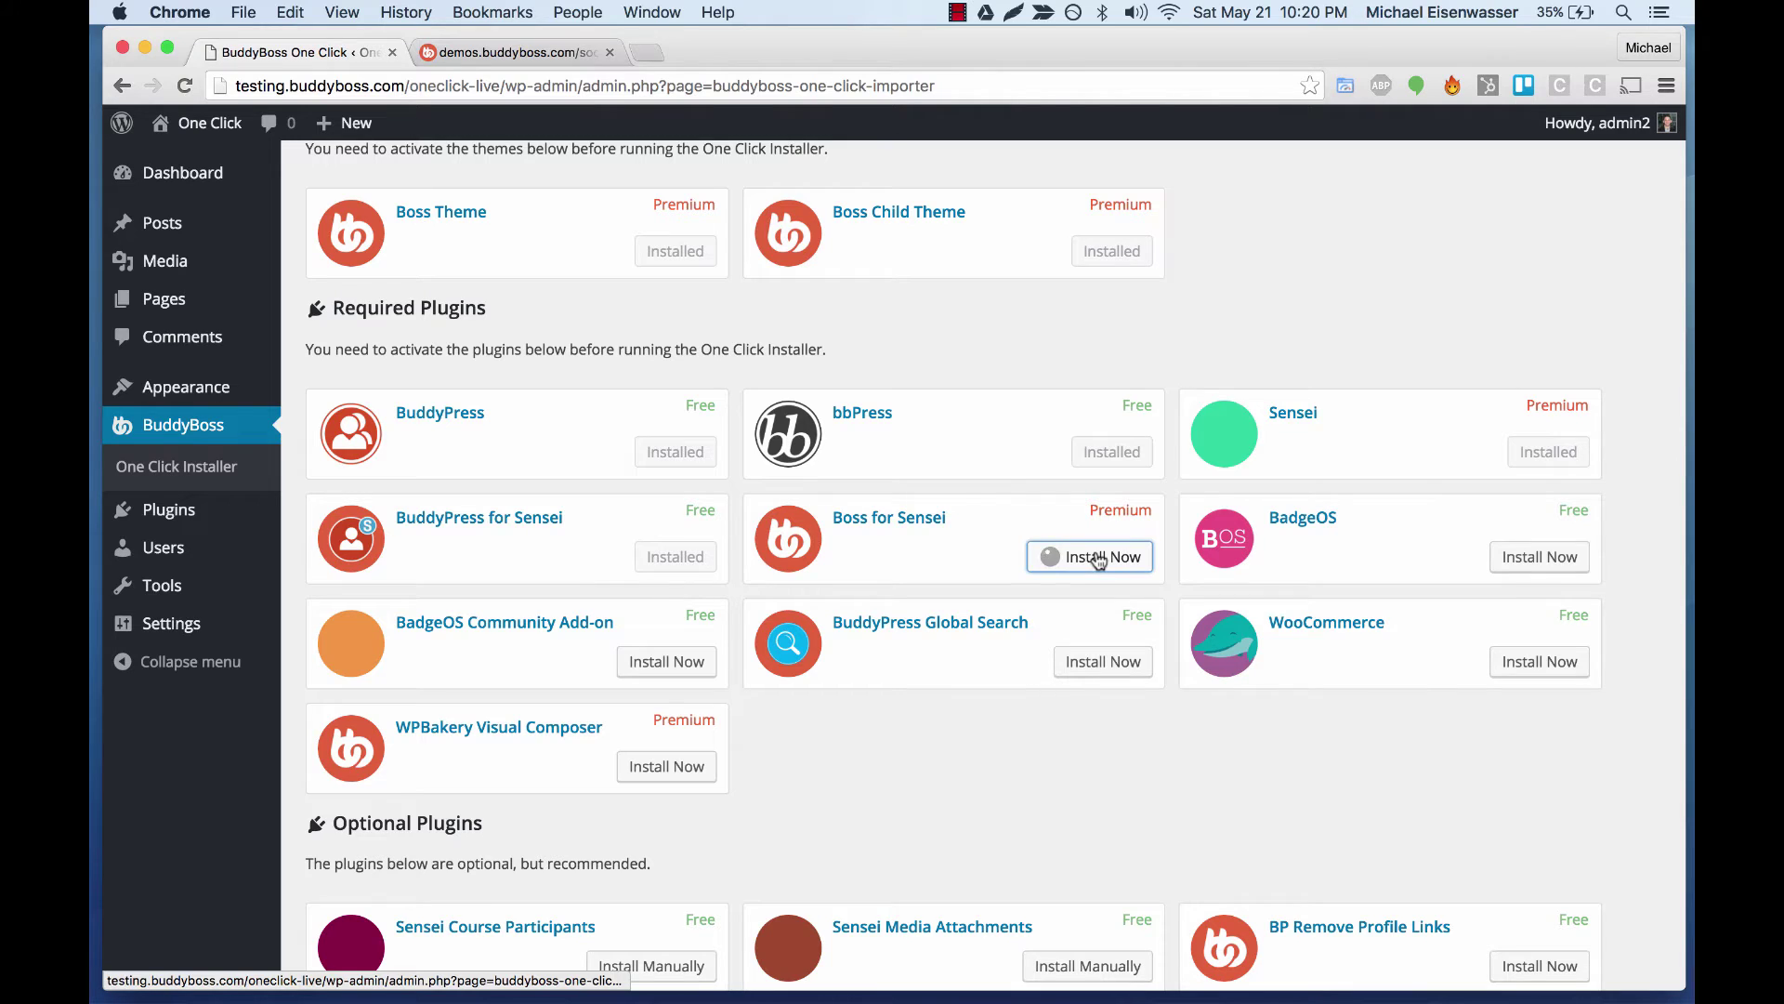
{"action": "left_click", "coordinate": [1535, 562]}
{"action": "scroll", "coordinate": [777, 684], "scroll_direction": "down", "scroll_amount": 1}
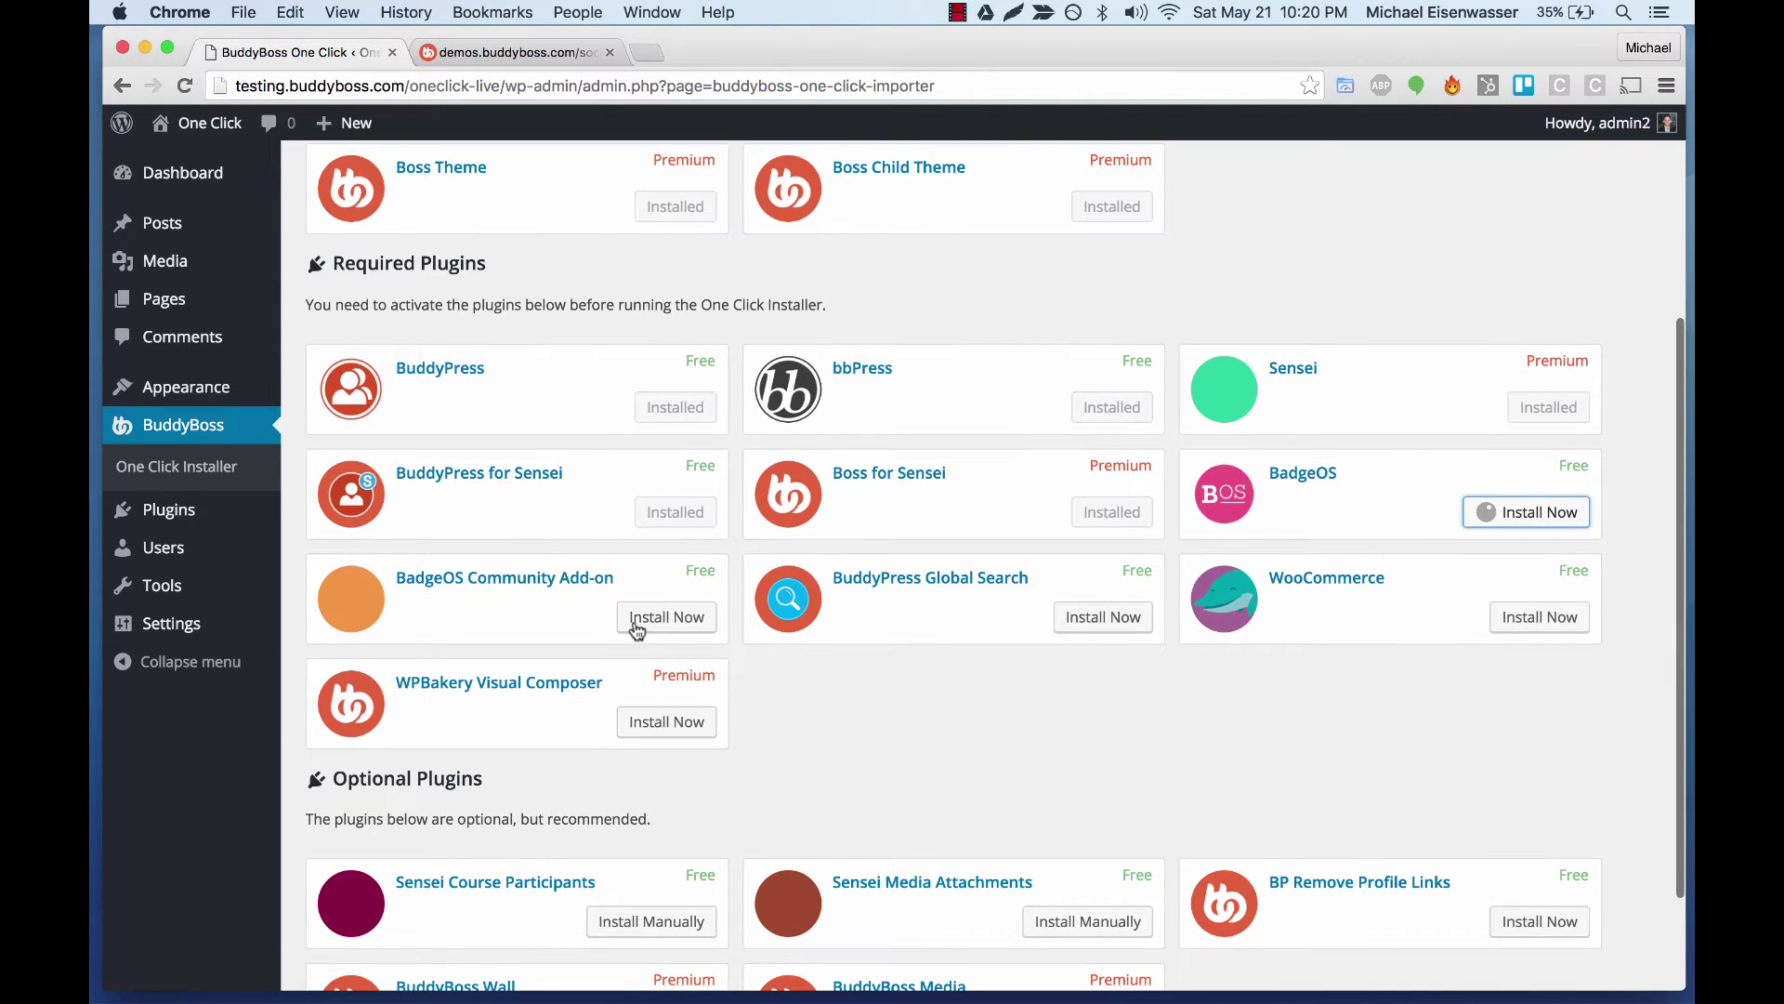
{"action": "left_click", "coordinate": [636, 628]}
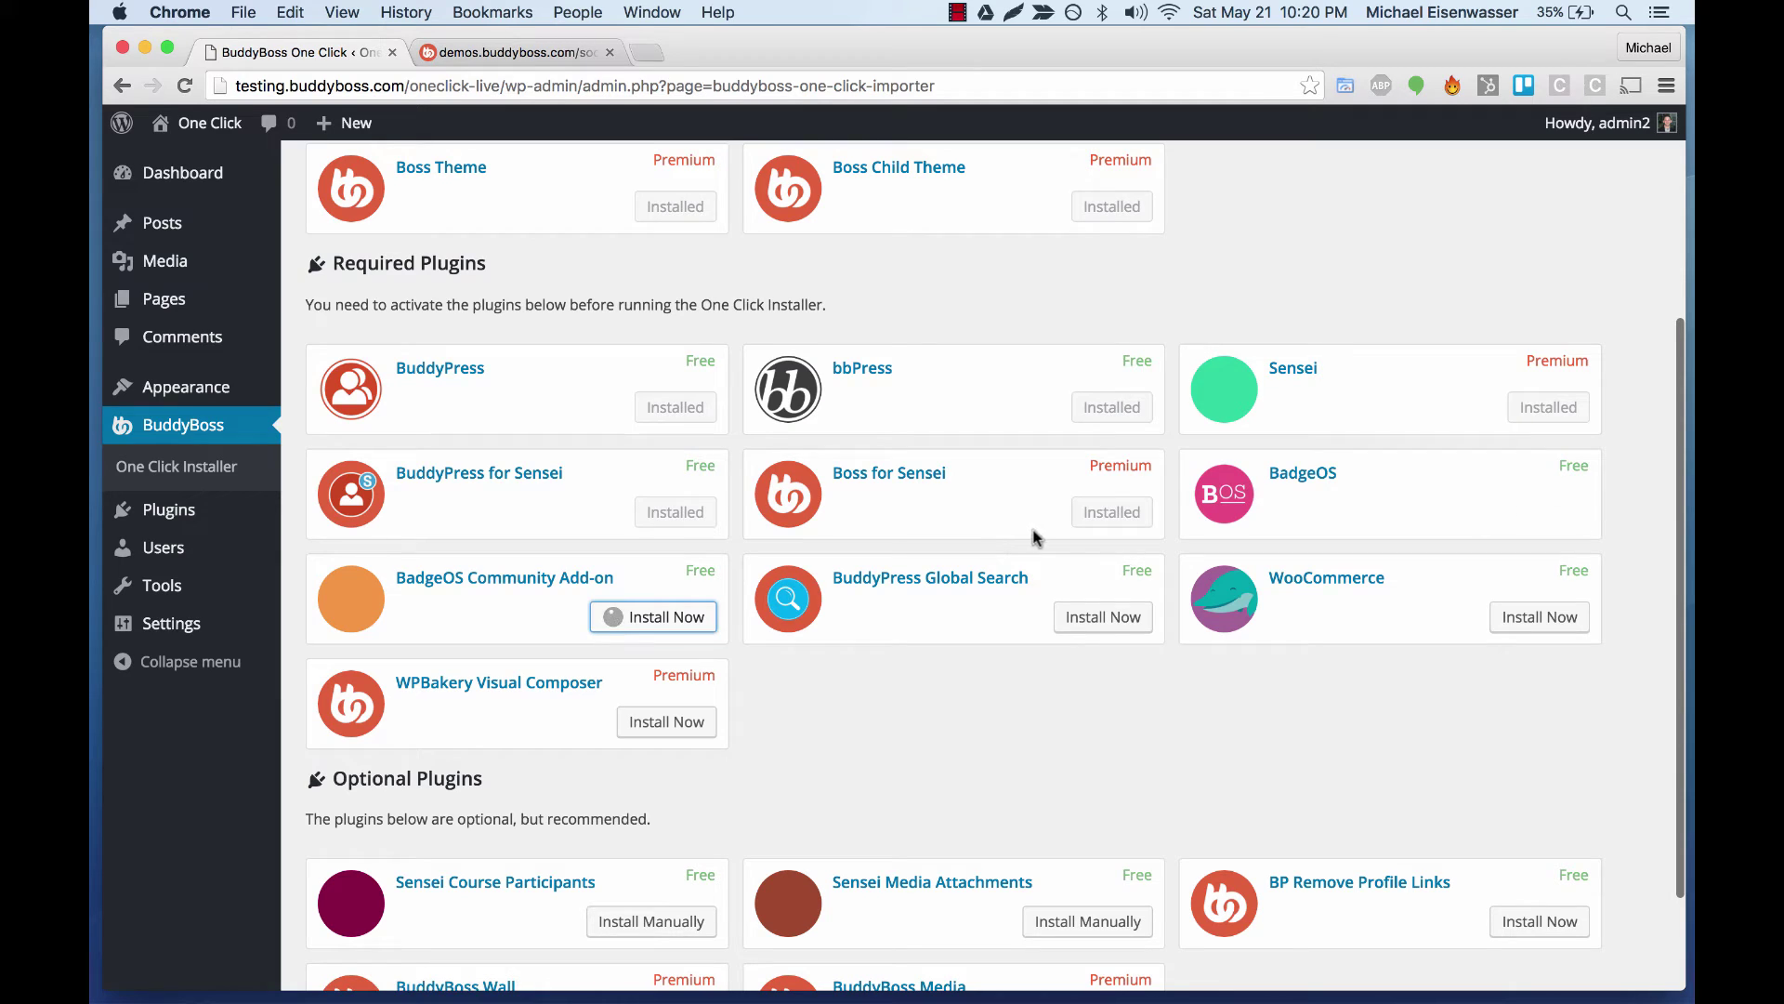
{"action": "left_click", "coordinate": [1106, 623]}
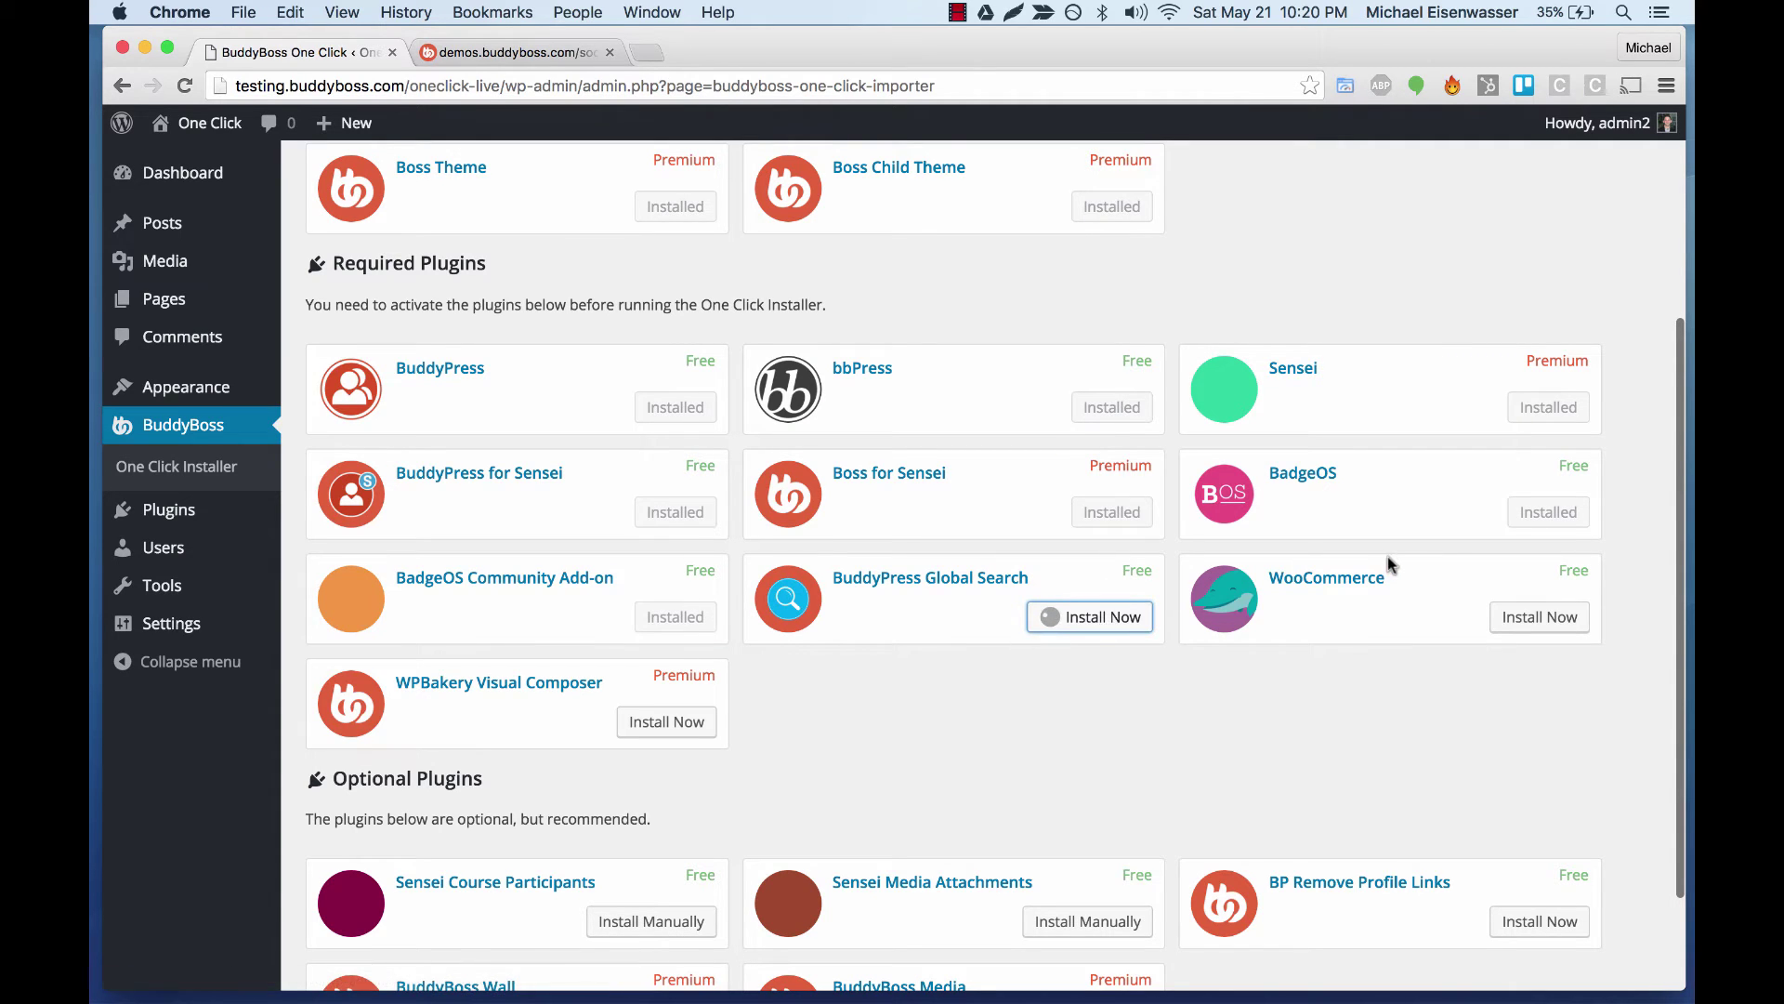
{"action": "left_click", "coordinate": [1538, 615]}
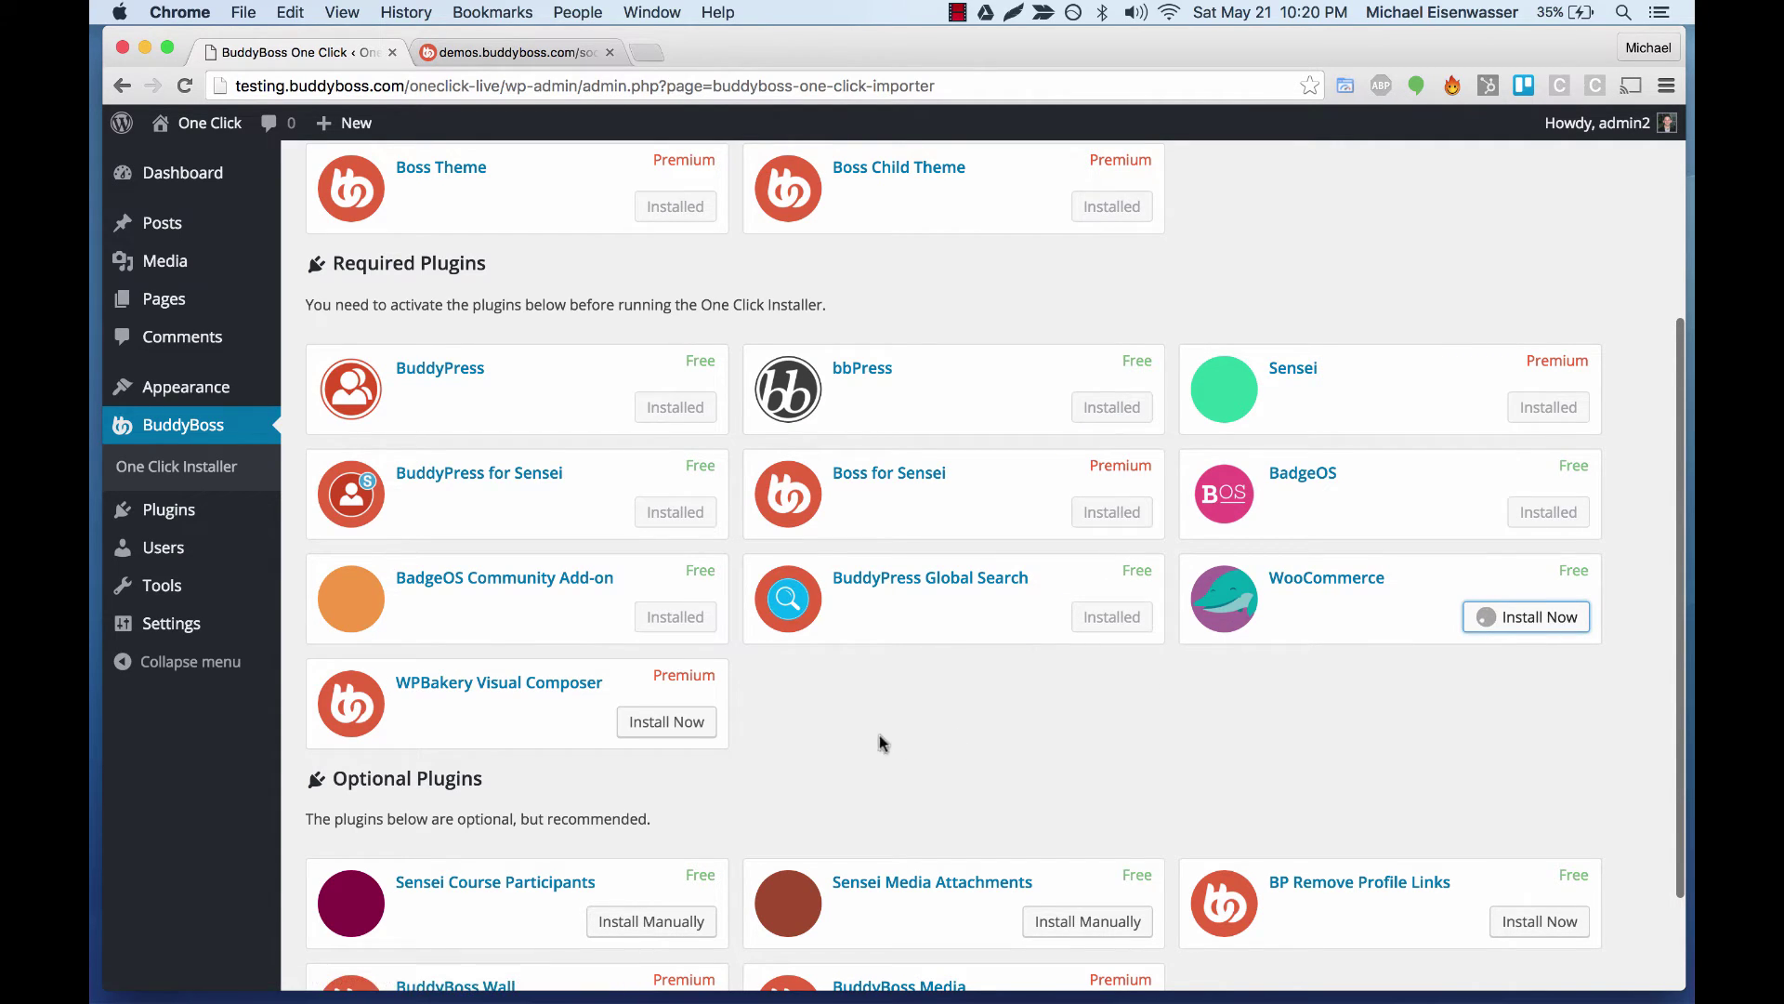
{"action": "left_click", "coordinate": [683, 727]}
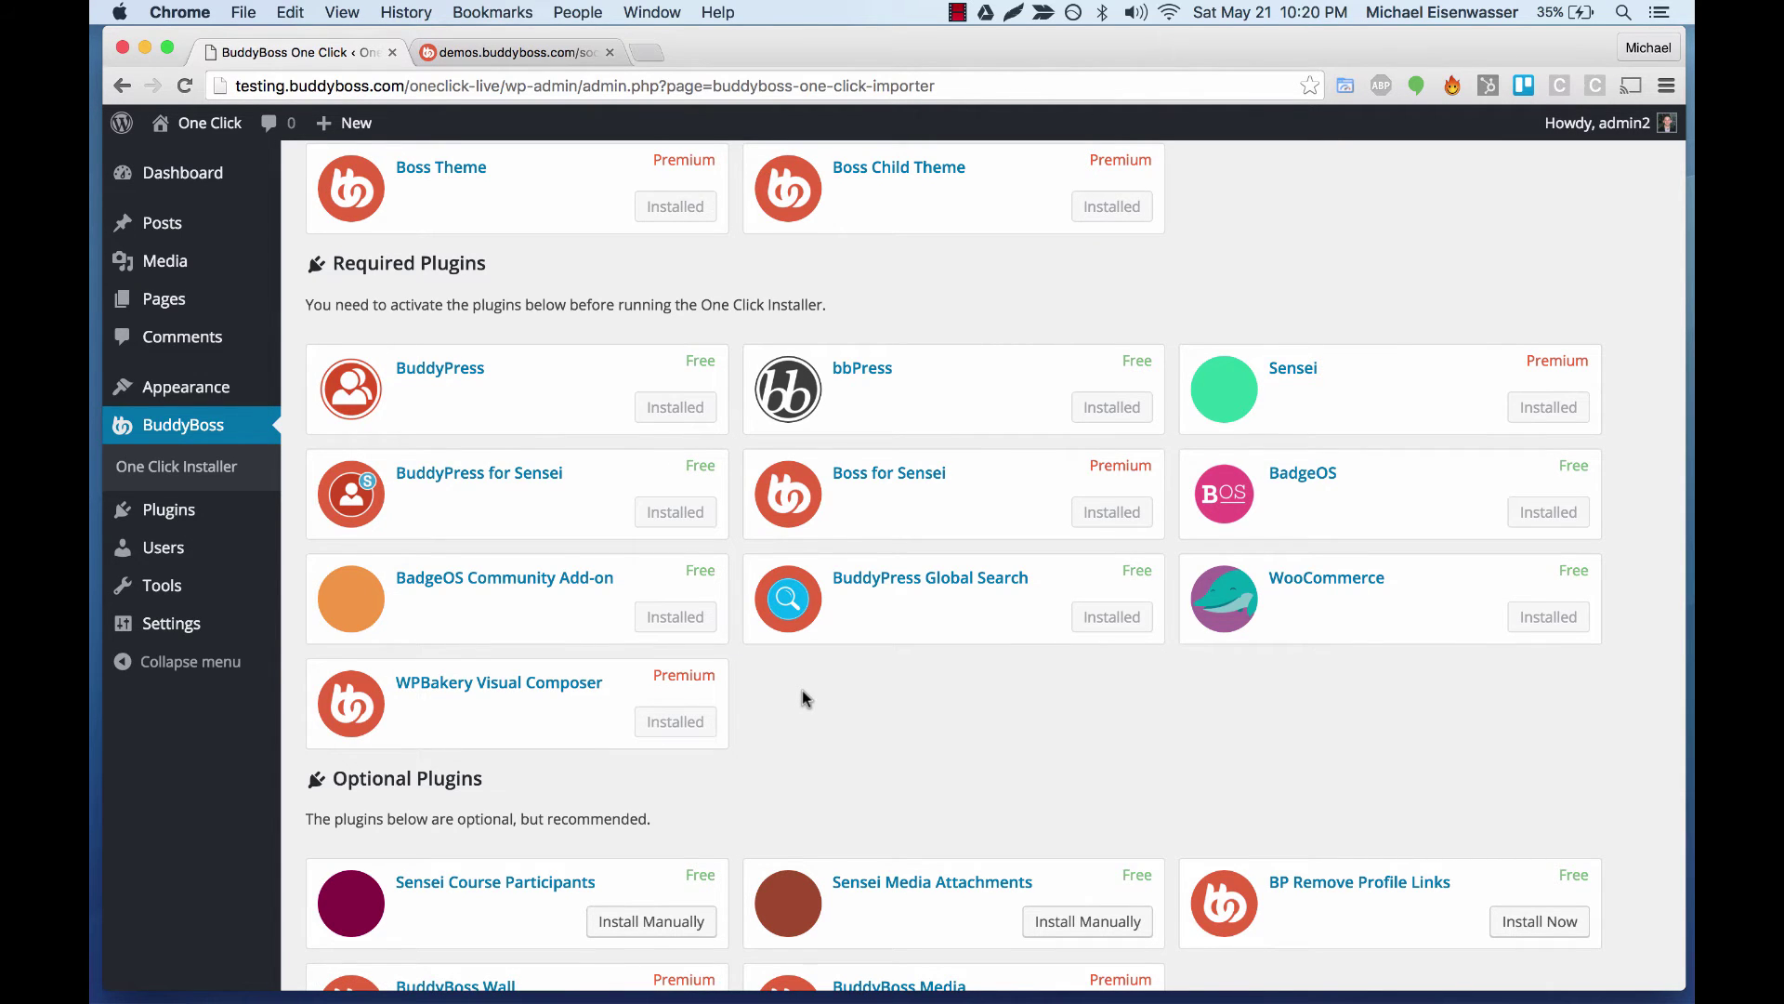
{"action": "scroll", "coordinate": [803, 697], "scroll_direction": "up", "scroll_amount": 5}
{"action": "scroll", "coordinate": [805, 699], "scroll_direction": "down", "scroll_amount": 3}
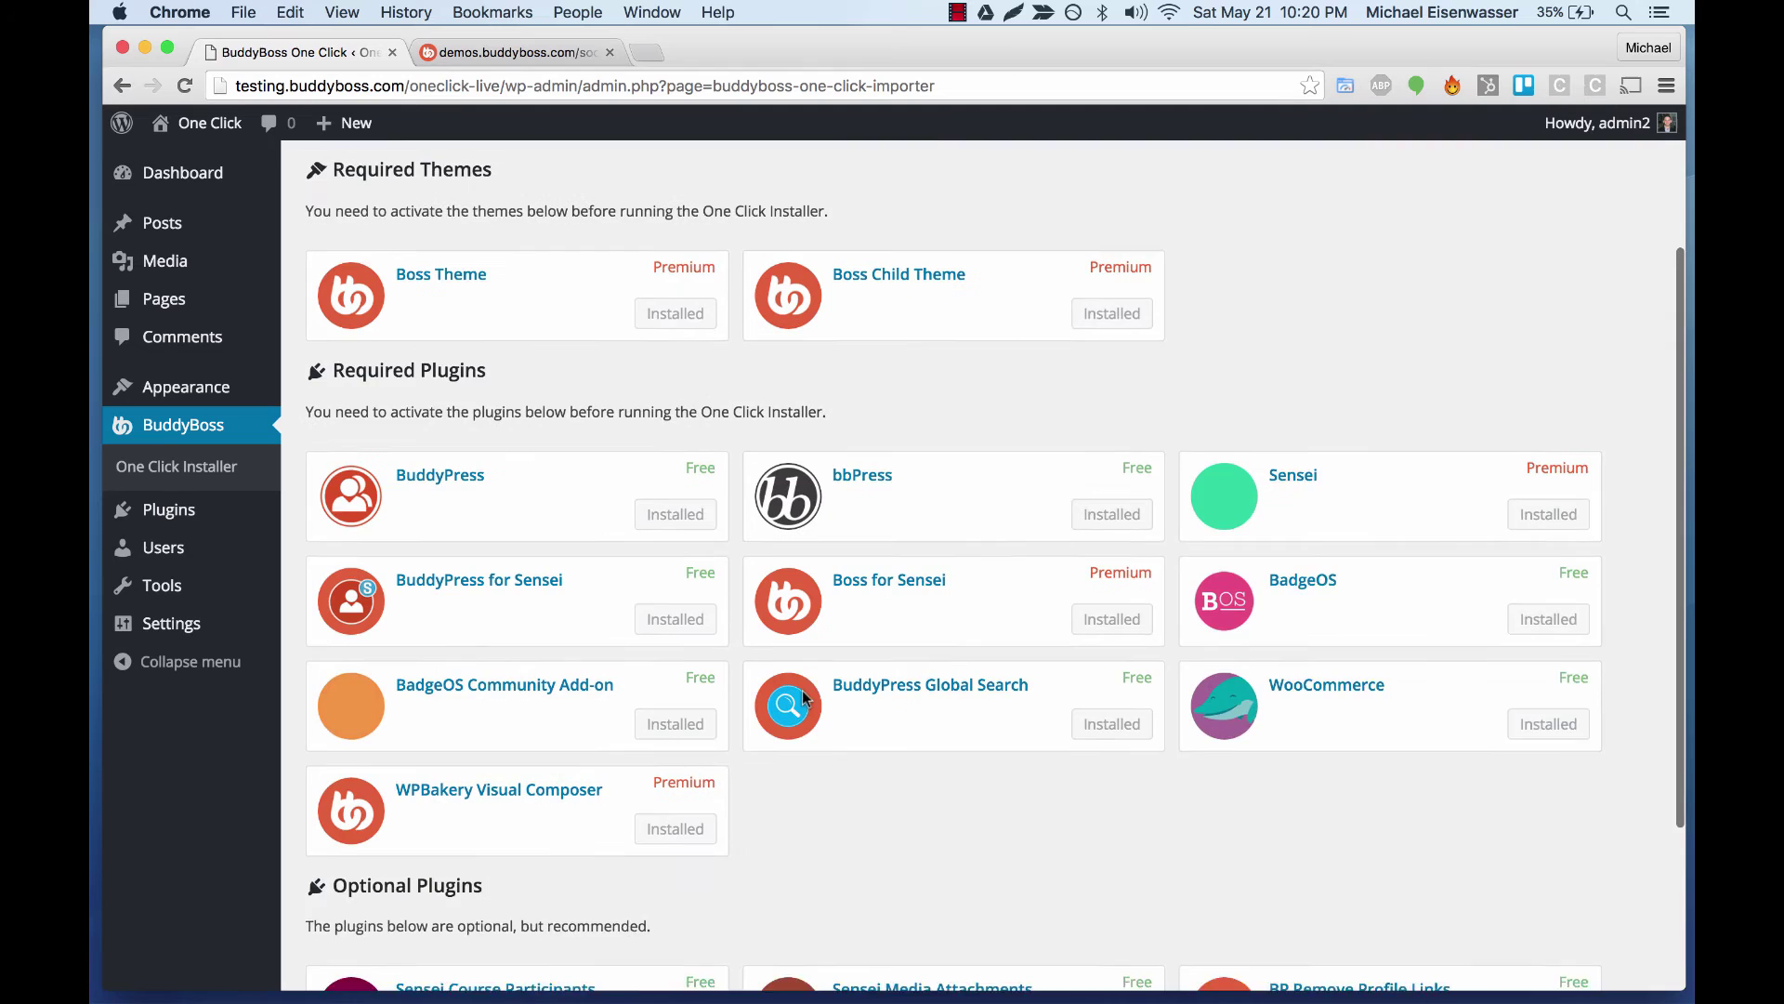
{"action": "scroll", "coordinate": [805, 699], "scroll_direction": "up", "scroll_amount": 2}
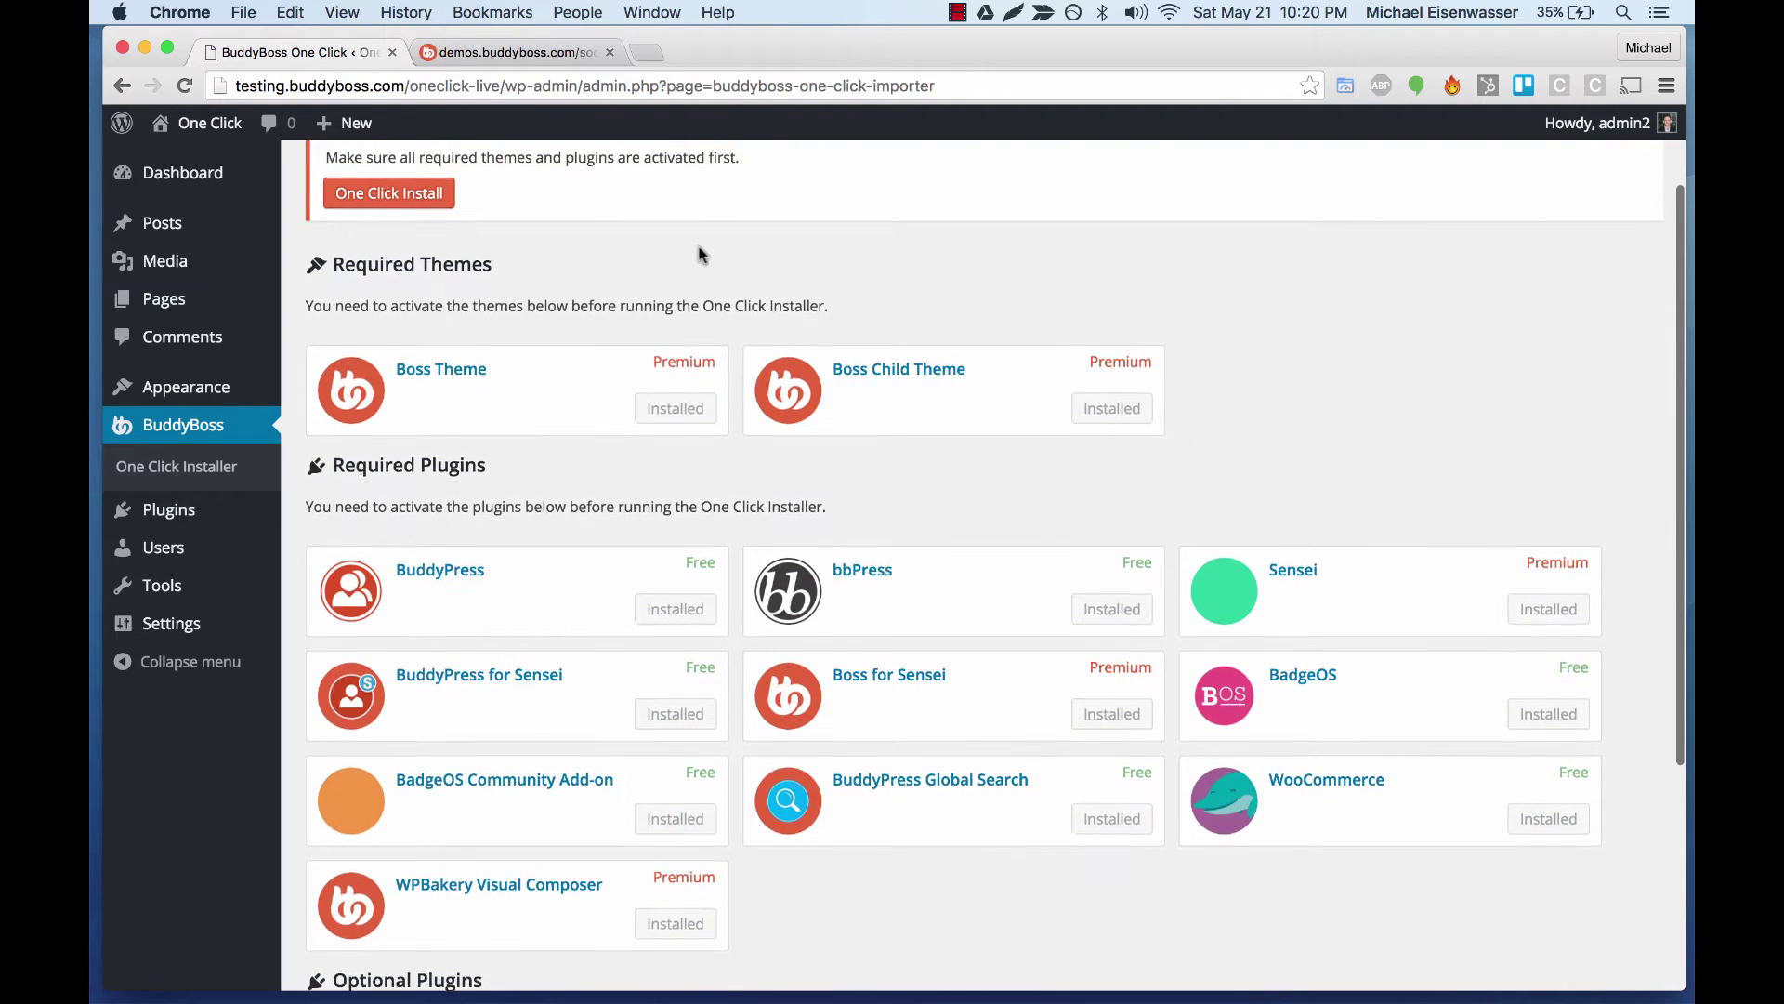
{"action": "scroll", "coordinate": [701, 256], "scroll_direction": "up", "scroll_amount": 3}
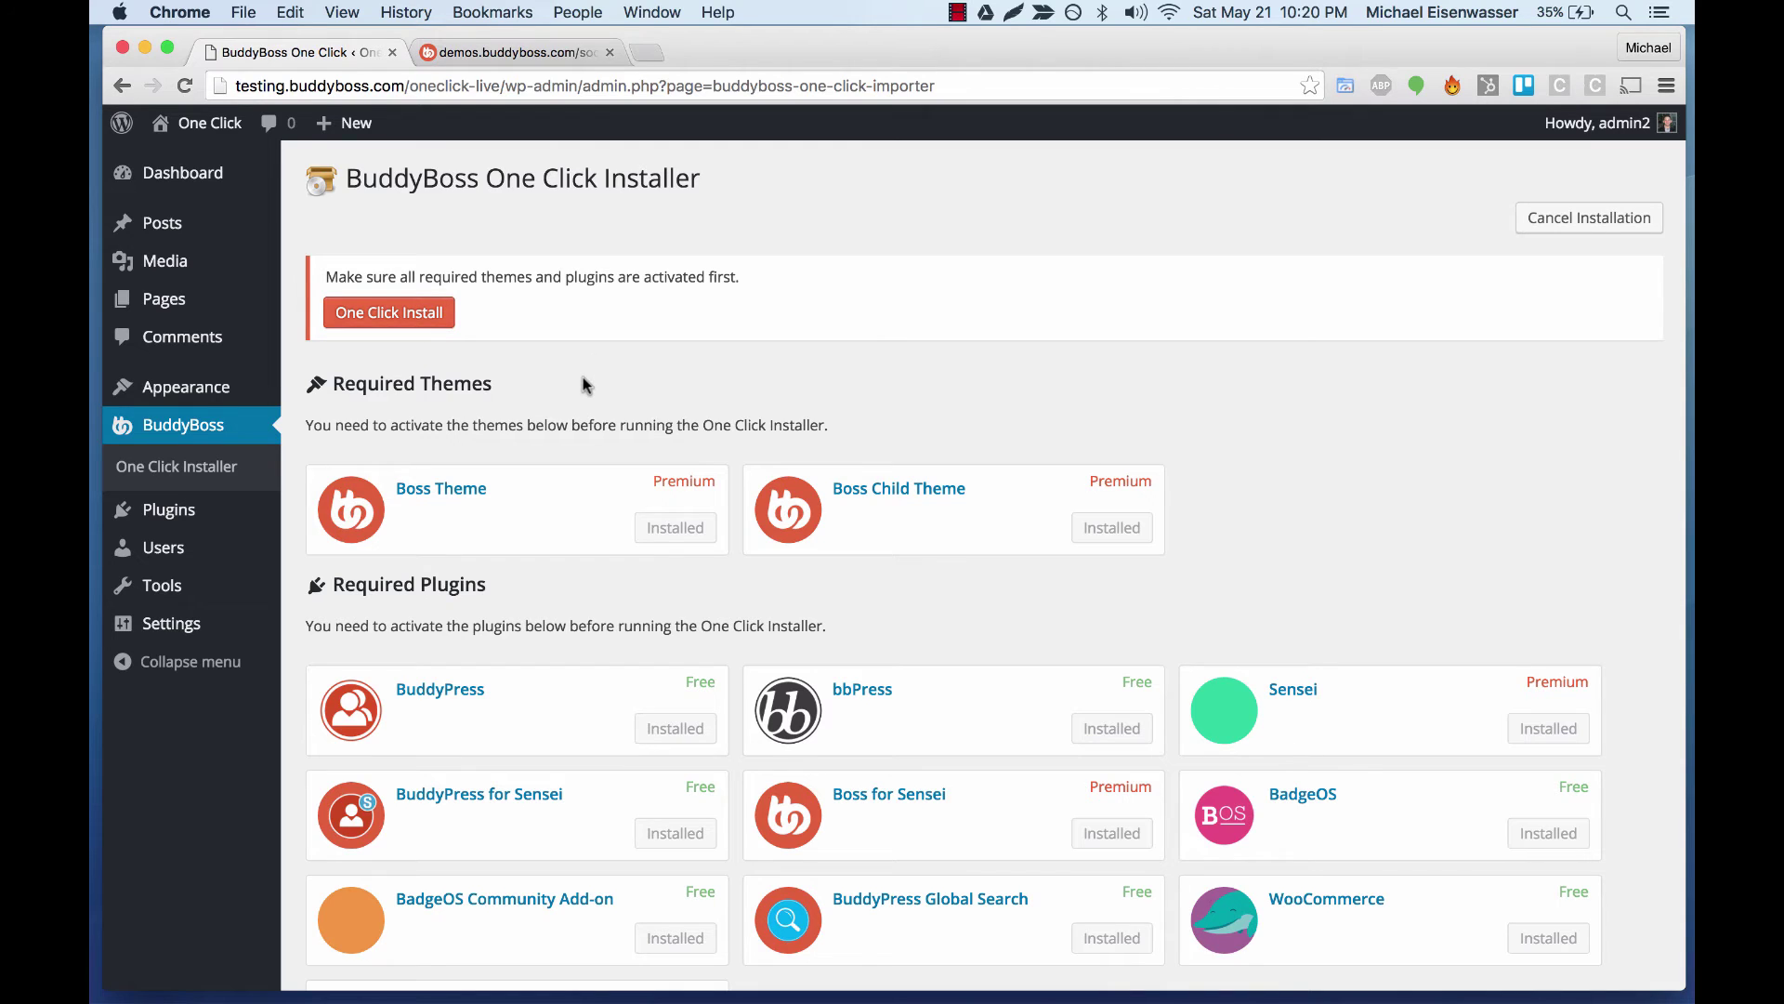
{"action": "scroll", "coordinate": [583, 376], "scroll_direction": "down", "scroll_amount": 10}
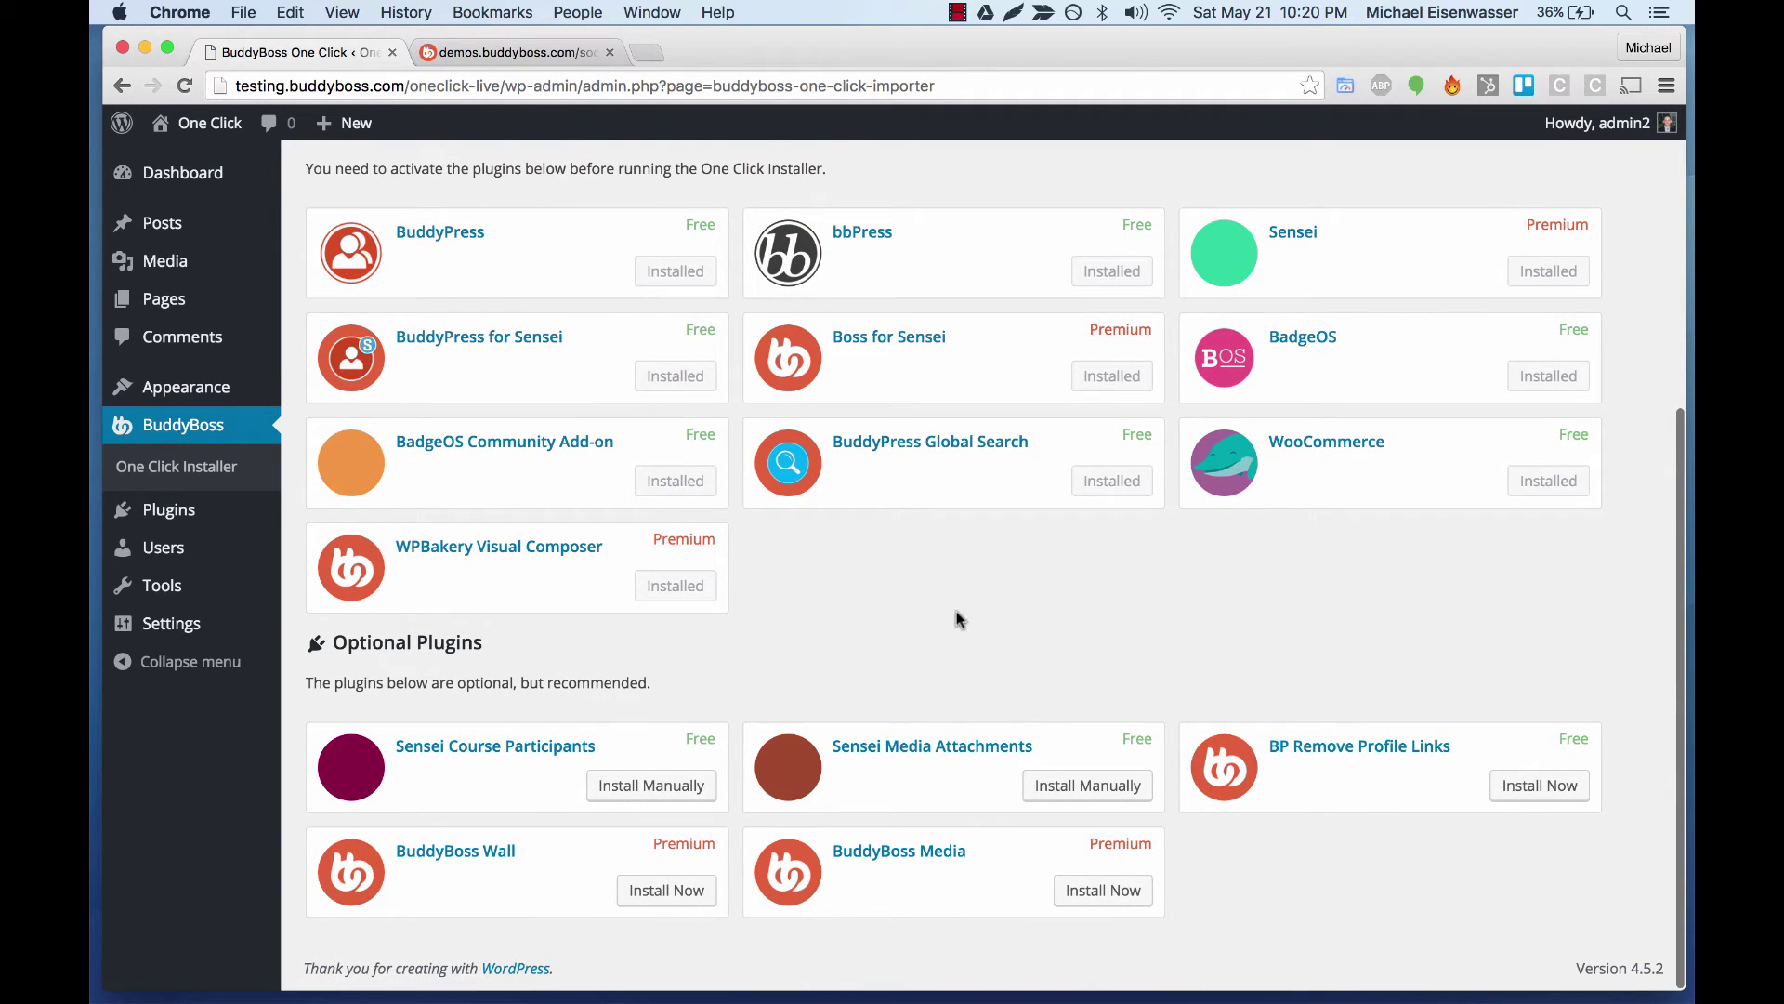
Open and review the free Sensei Course Participants and Sensei Media Attachments product pages in new tabs.
{"action": "left_click", "coordinate": [513, 746]}
{"action": "left_click", "coordinate": [340, 56]}
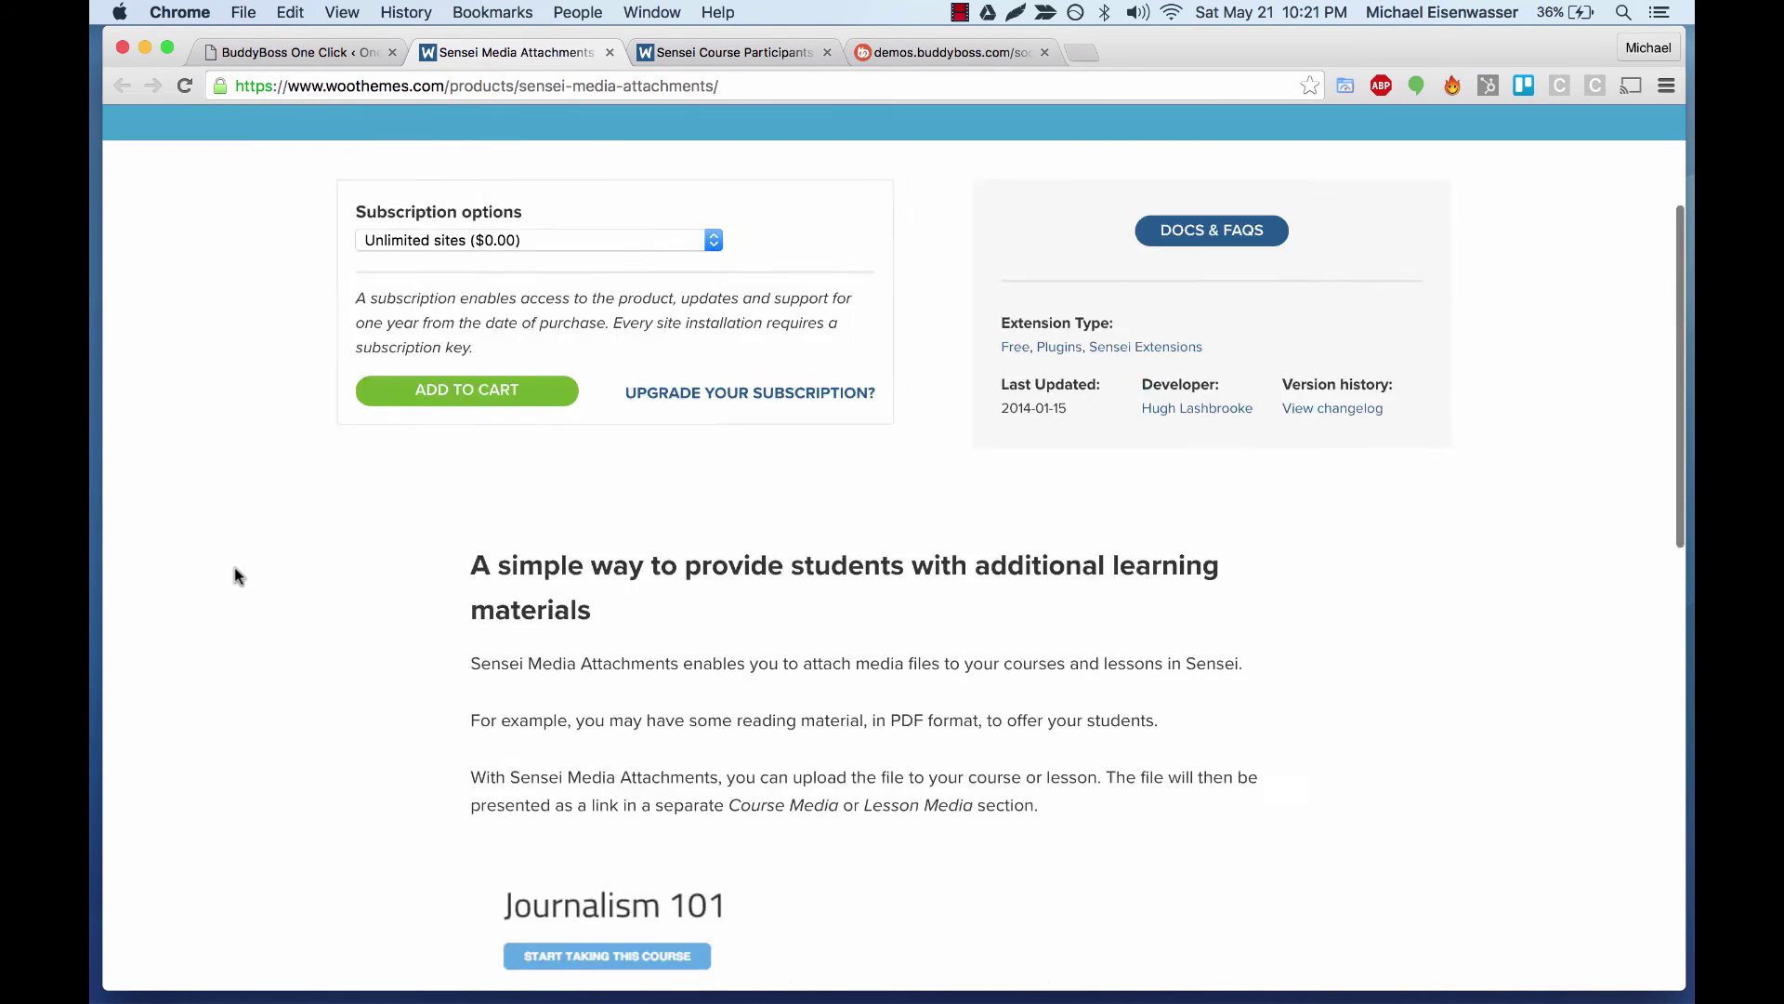
{"action": "scroll", "coordinate": [234, 567], "scroll_direction": "up", "scroll_amount": 15}
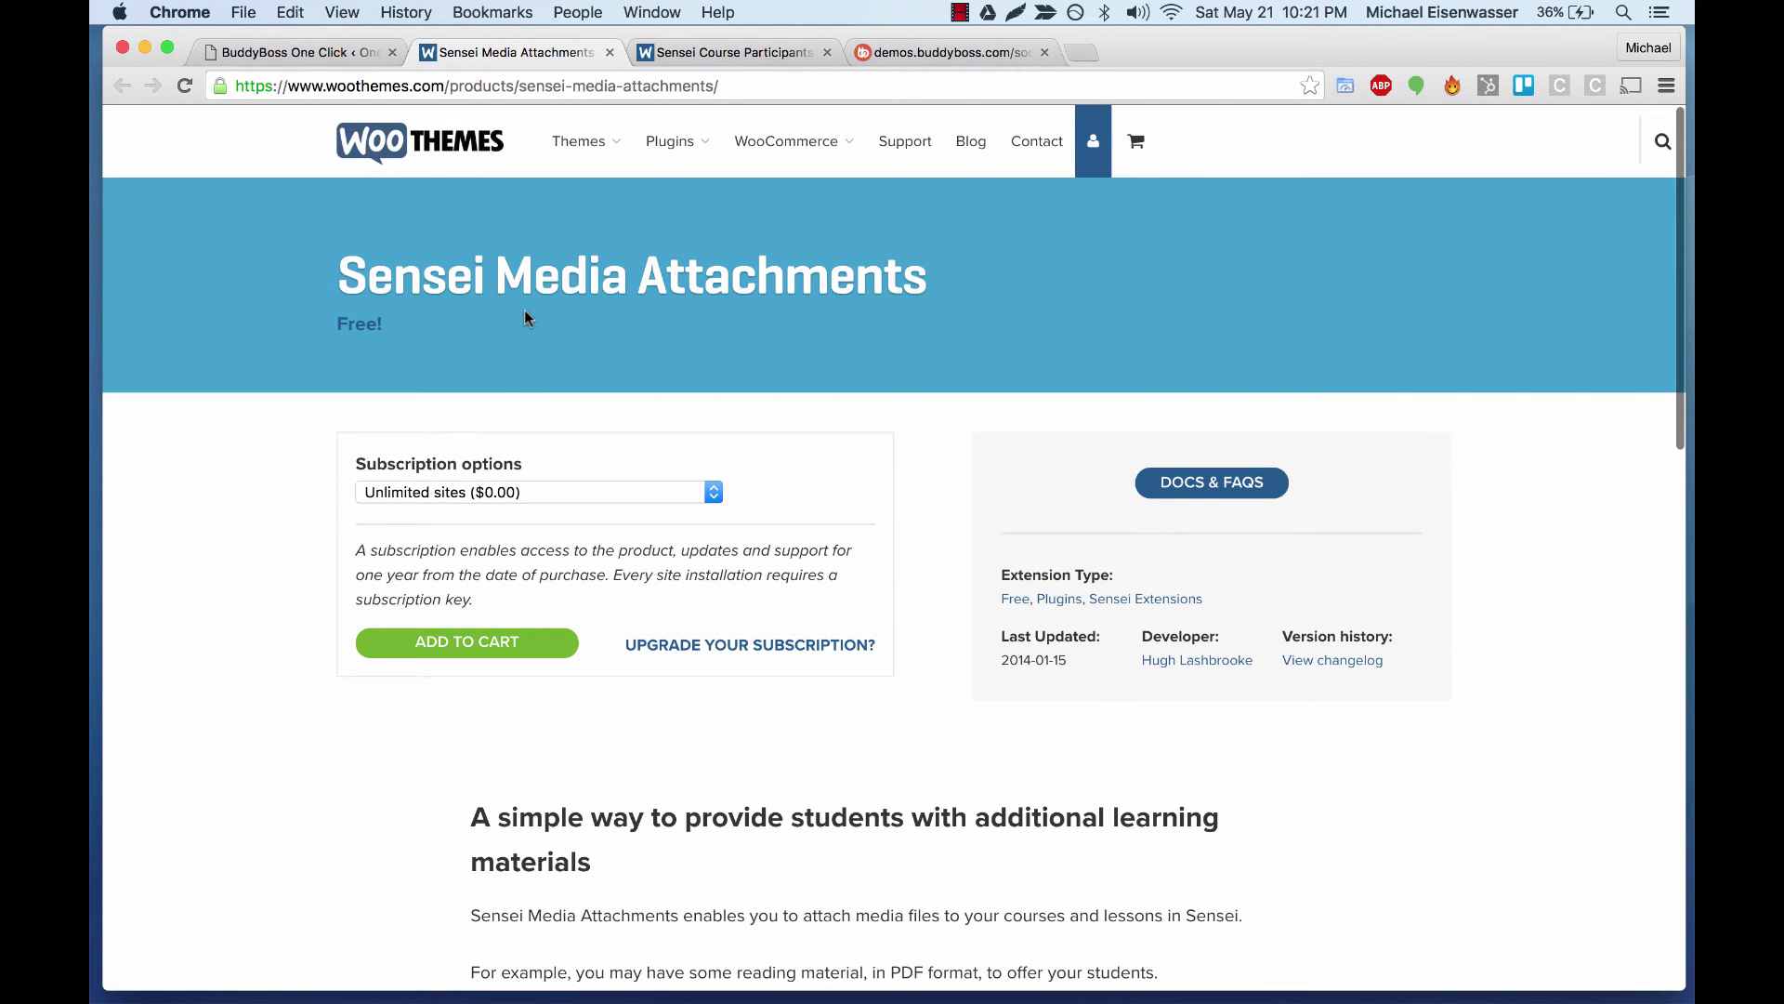
{"action": "left_click", "coordinate": [684, 51]}
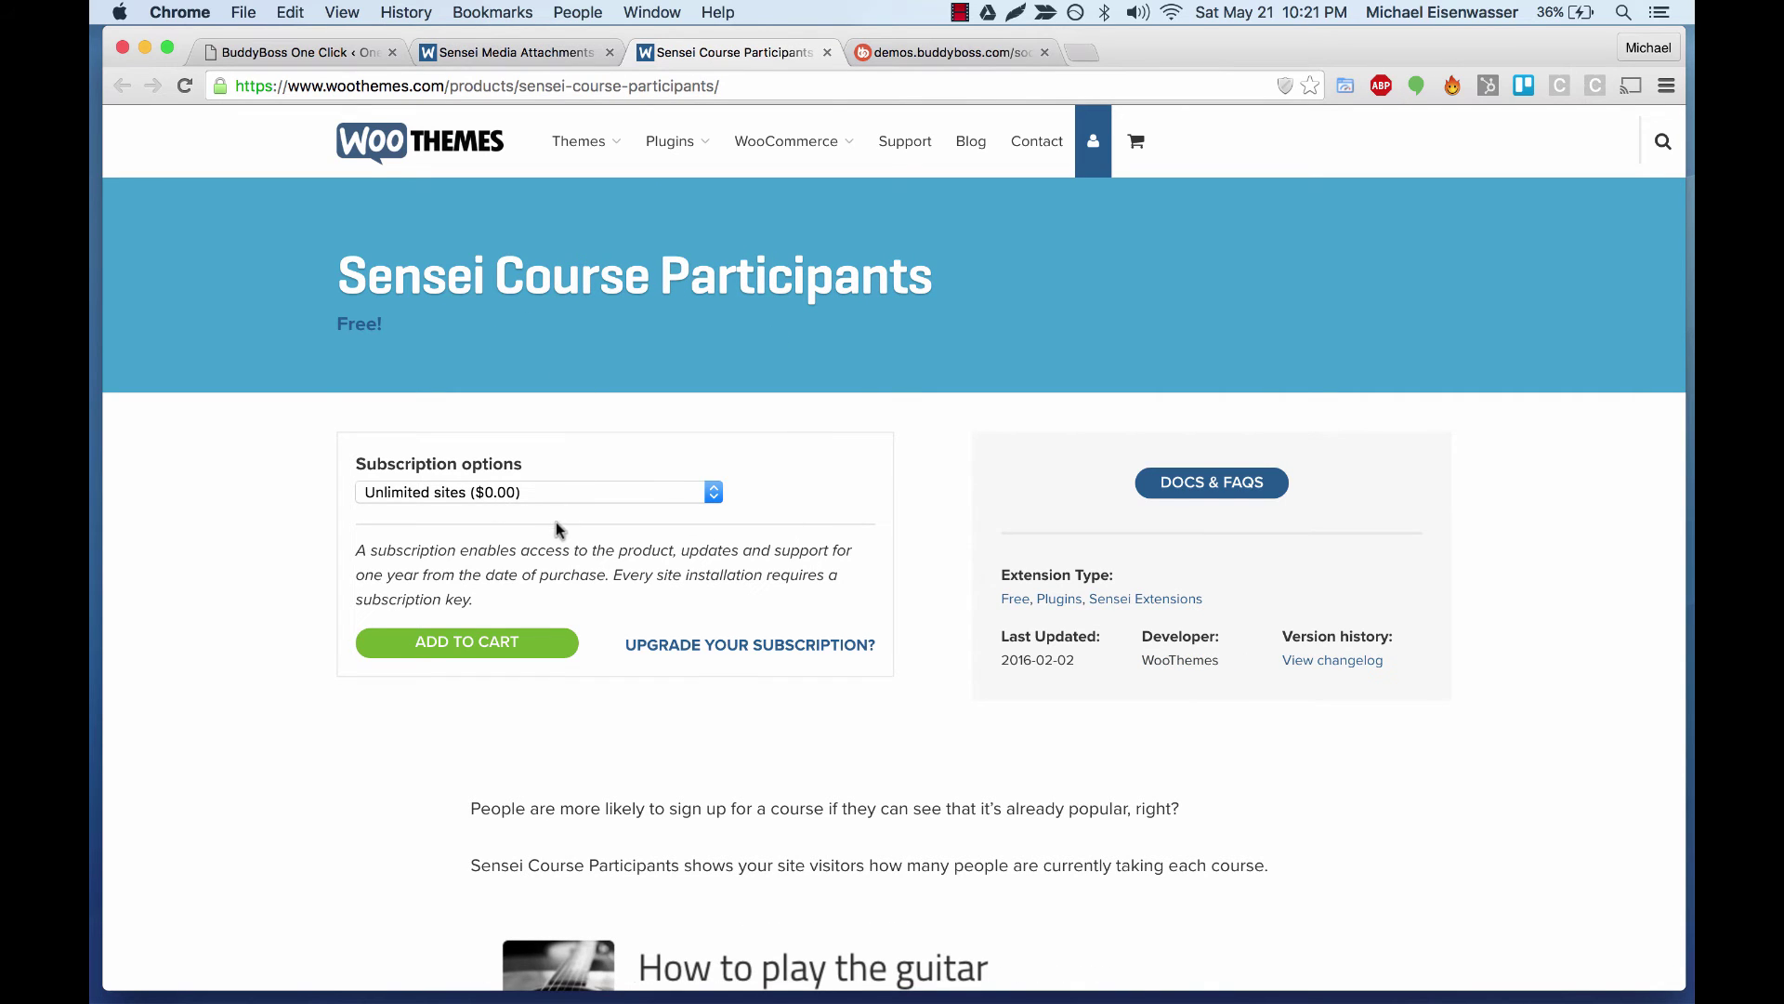
{"action": "left_click", "coordinate": [501, 54]}
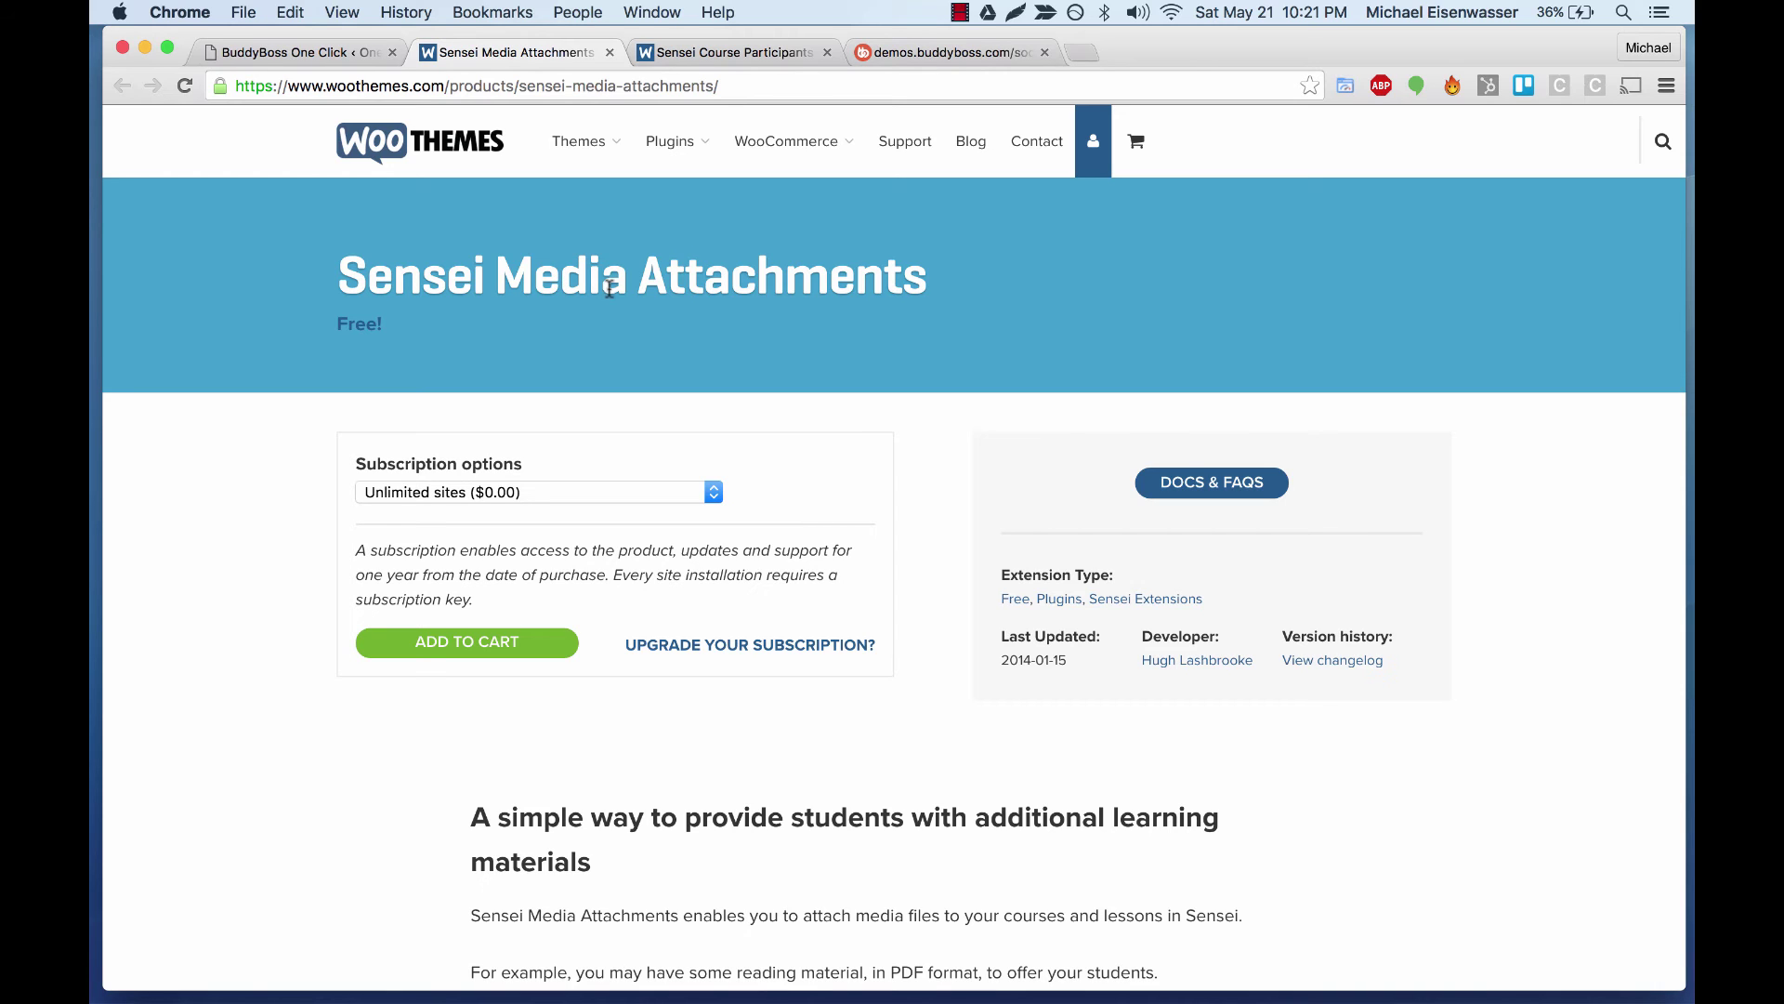
{"action": "left_click", "coordinate": [757, 53]}
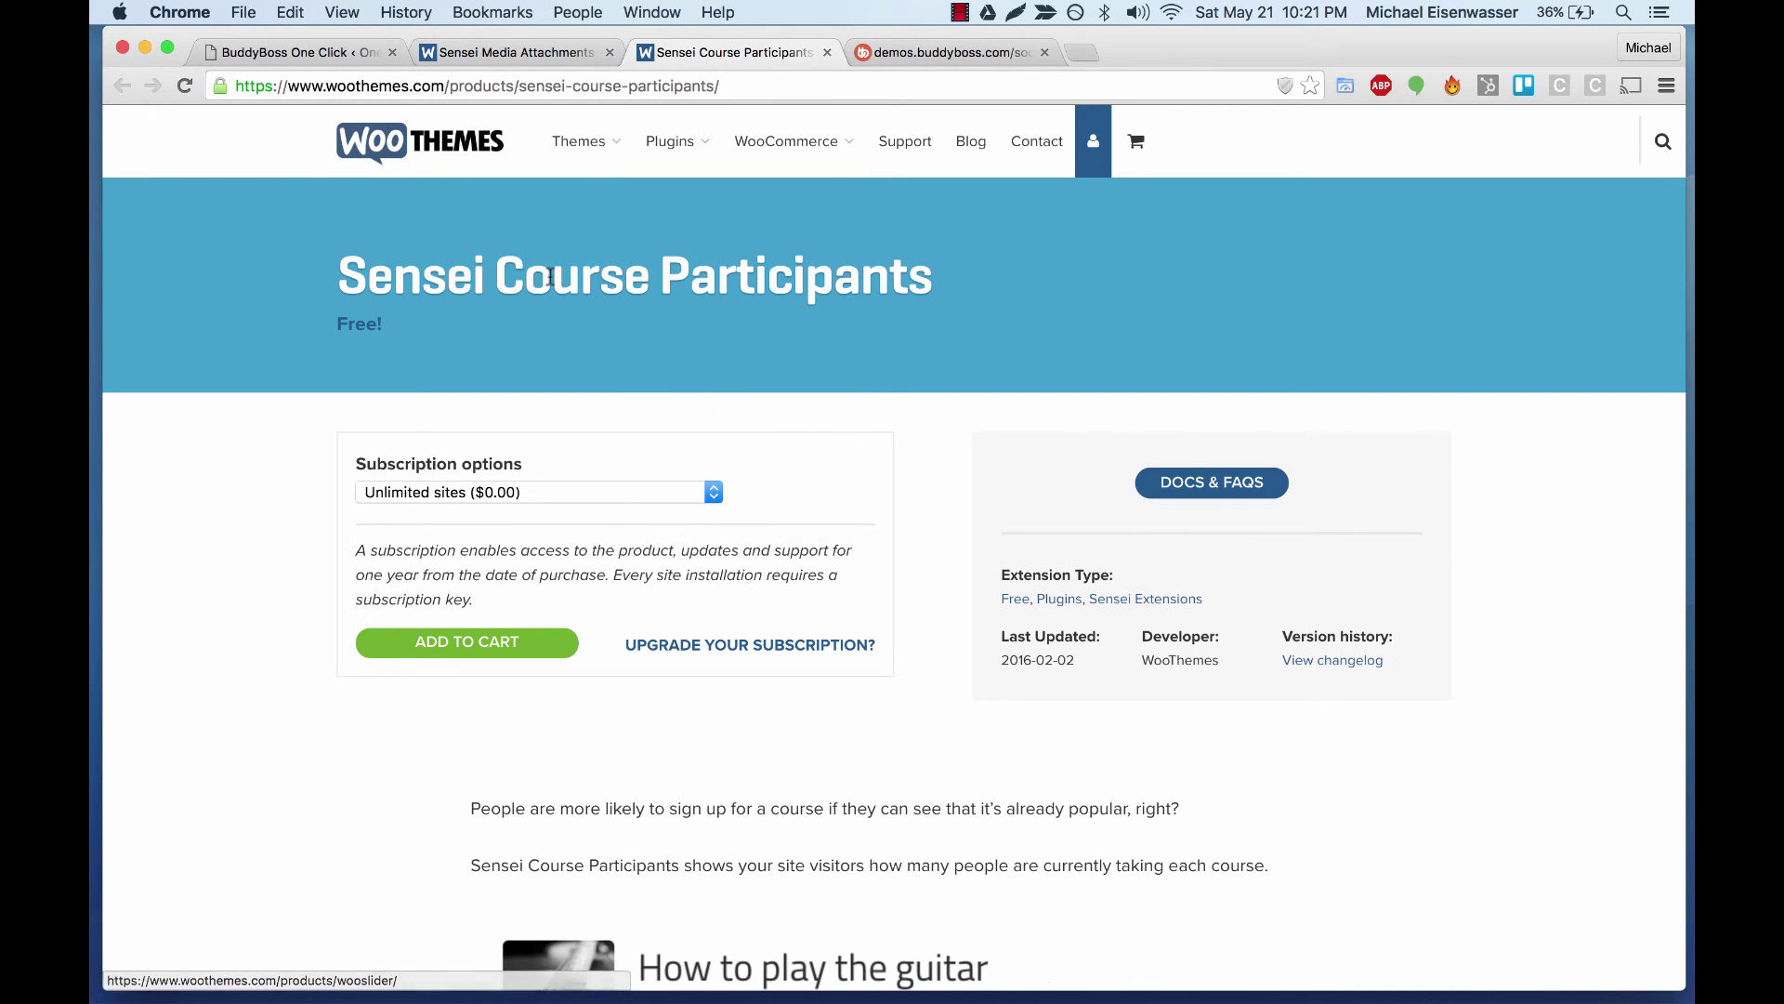
{"action": "scroll", "coordinate": [767, 381], "scroll_direction": "down", "scroll_amount": 1}
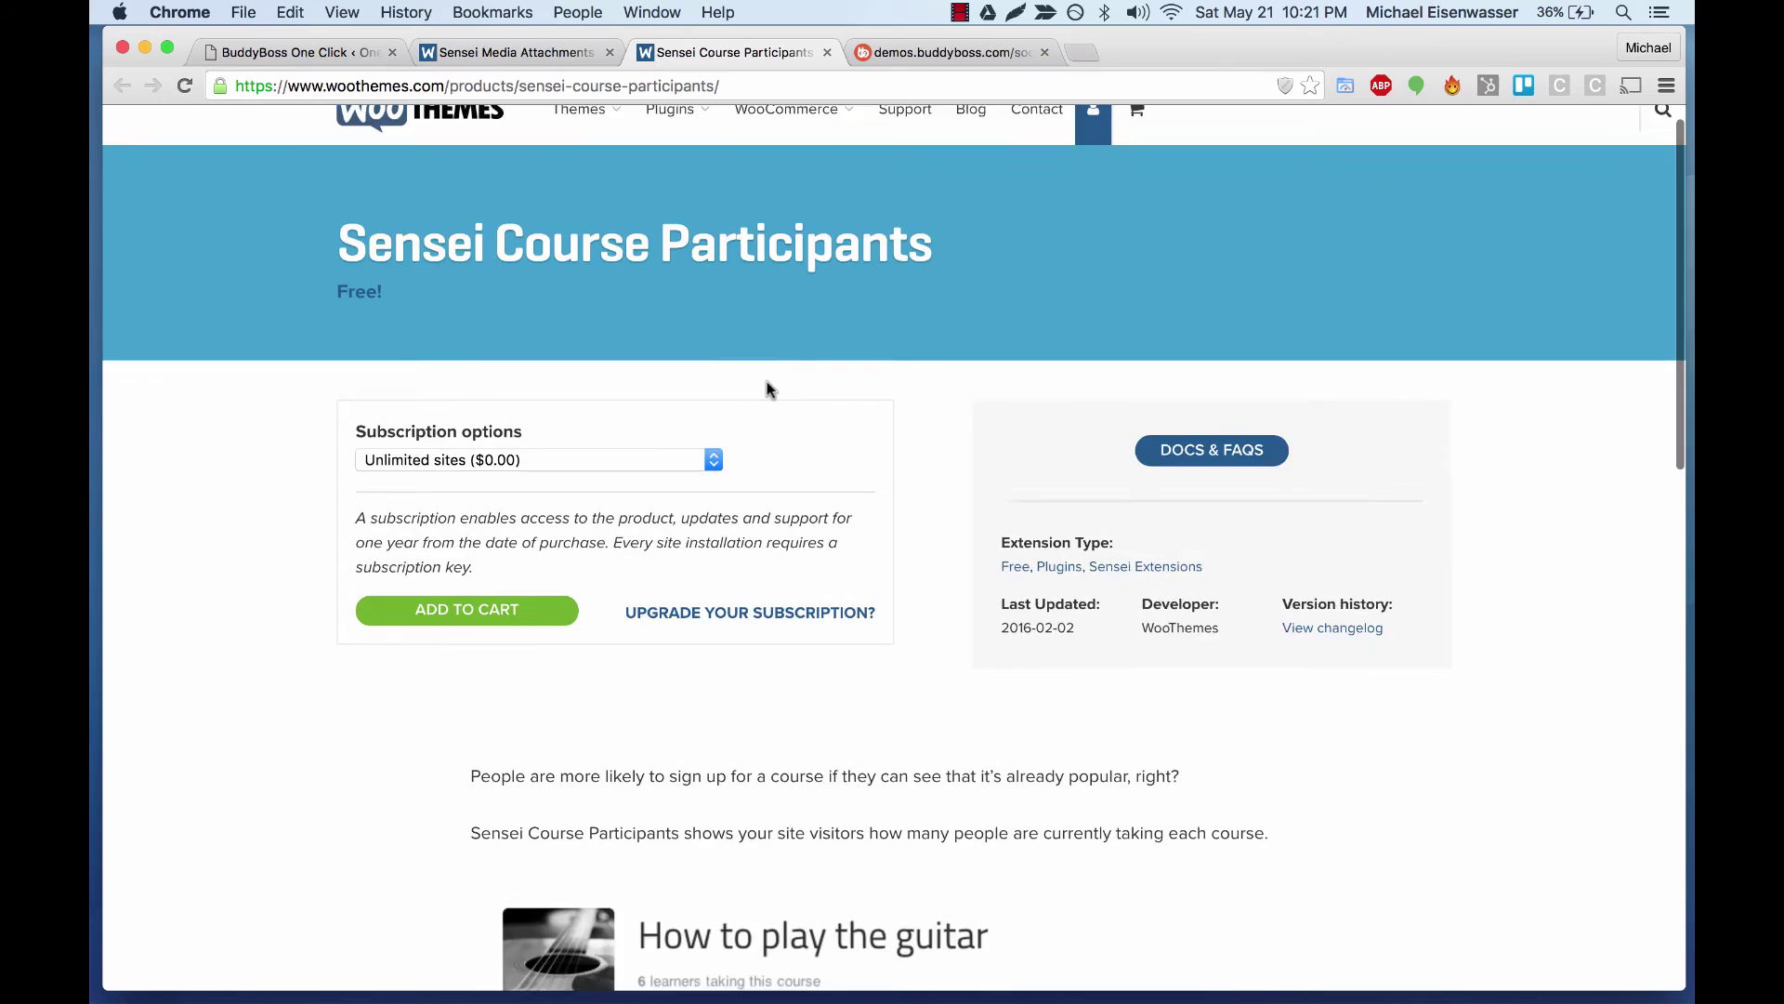
{"action": "scroll", "coordinate": [767, 381], "scroll_direction": "down", "scroll_amount": 3}
{"action": "scroll", "coordinate": [767, 381], "scroll_direction": "up", "scroll_amount": 4}
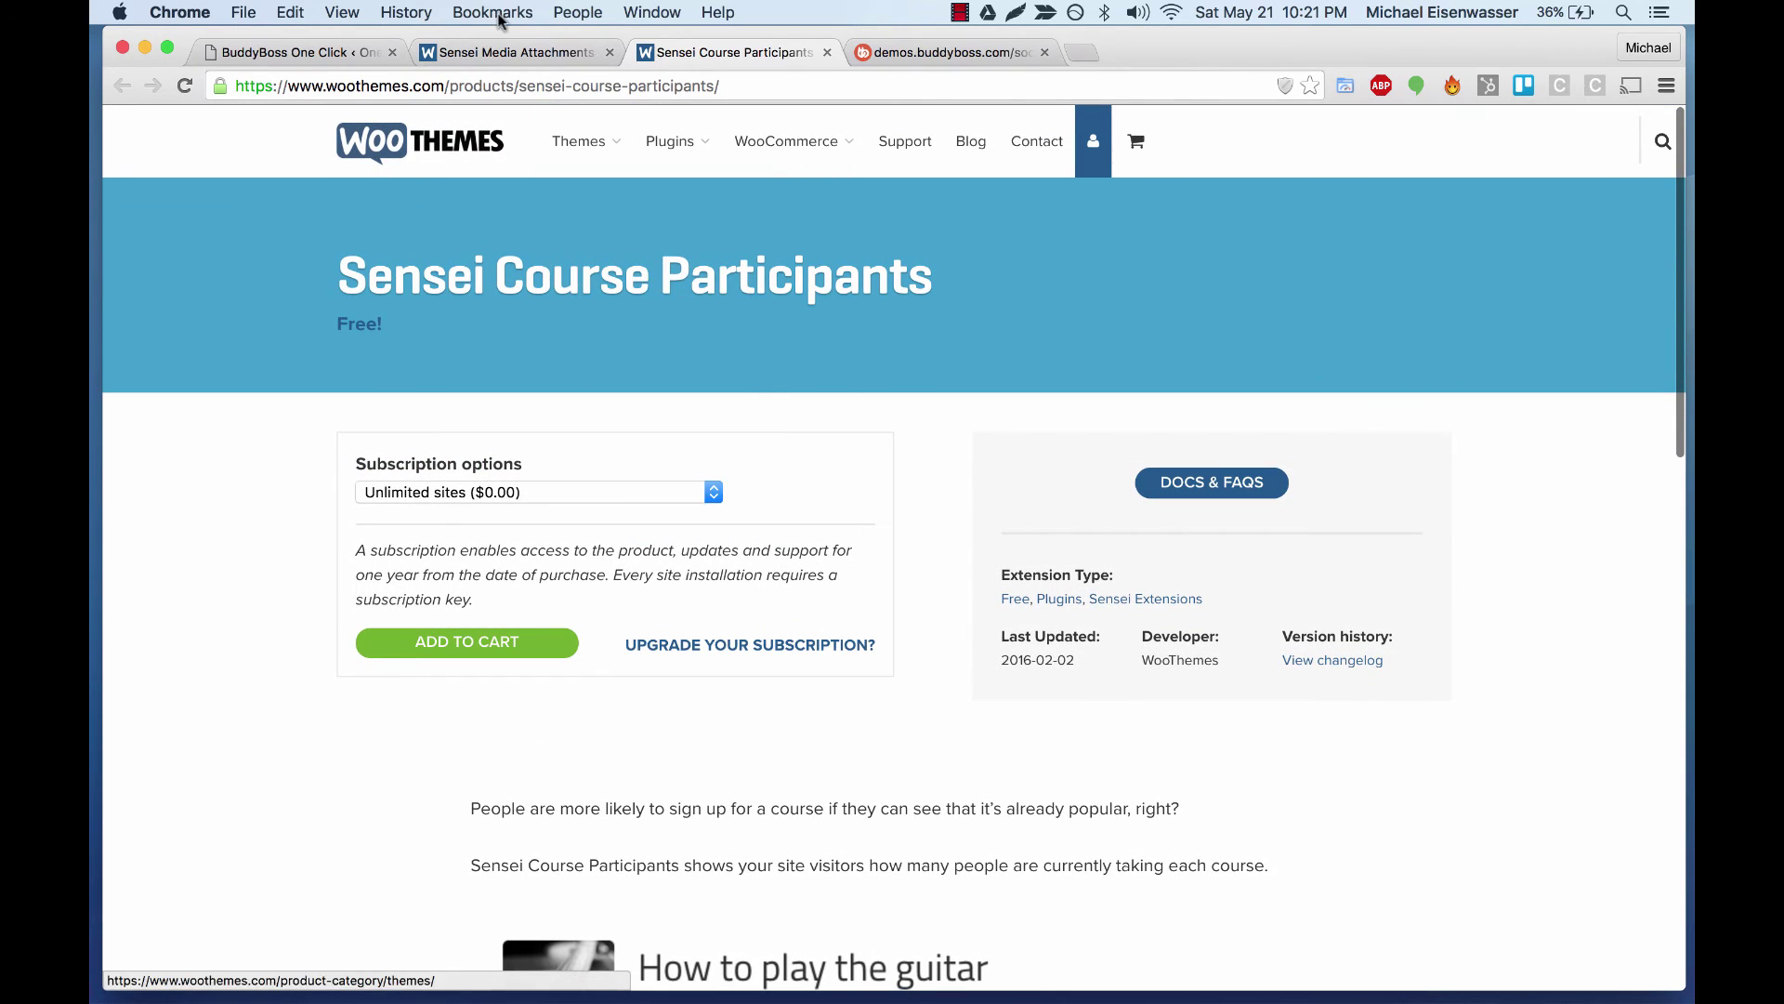
{"action": "left_click", "coordinate": [304, 48]}
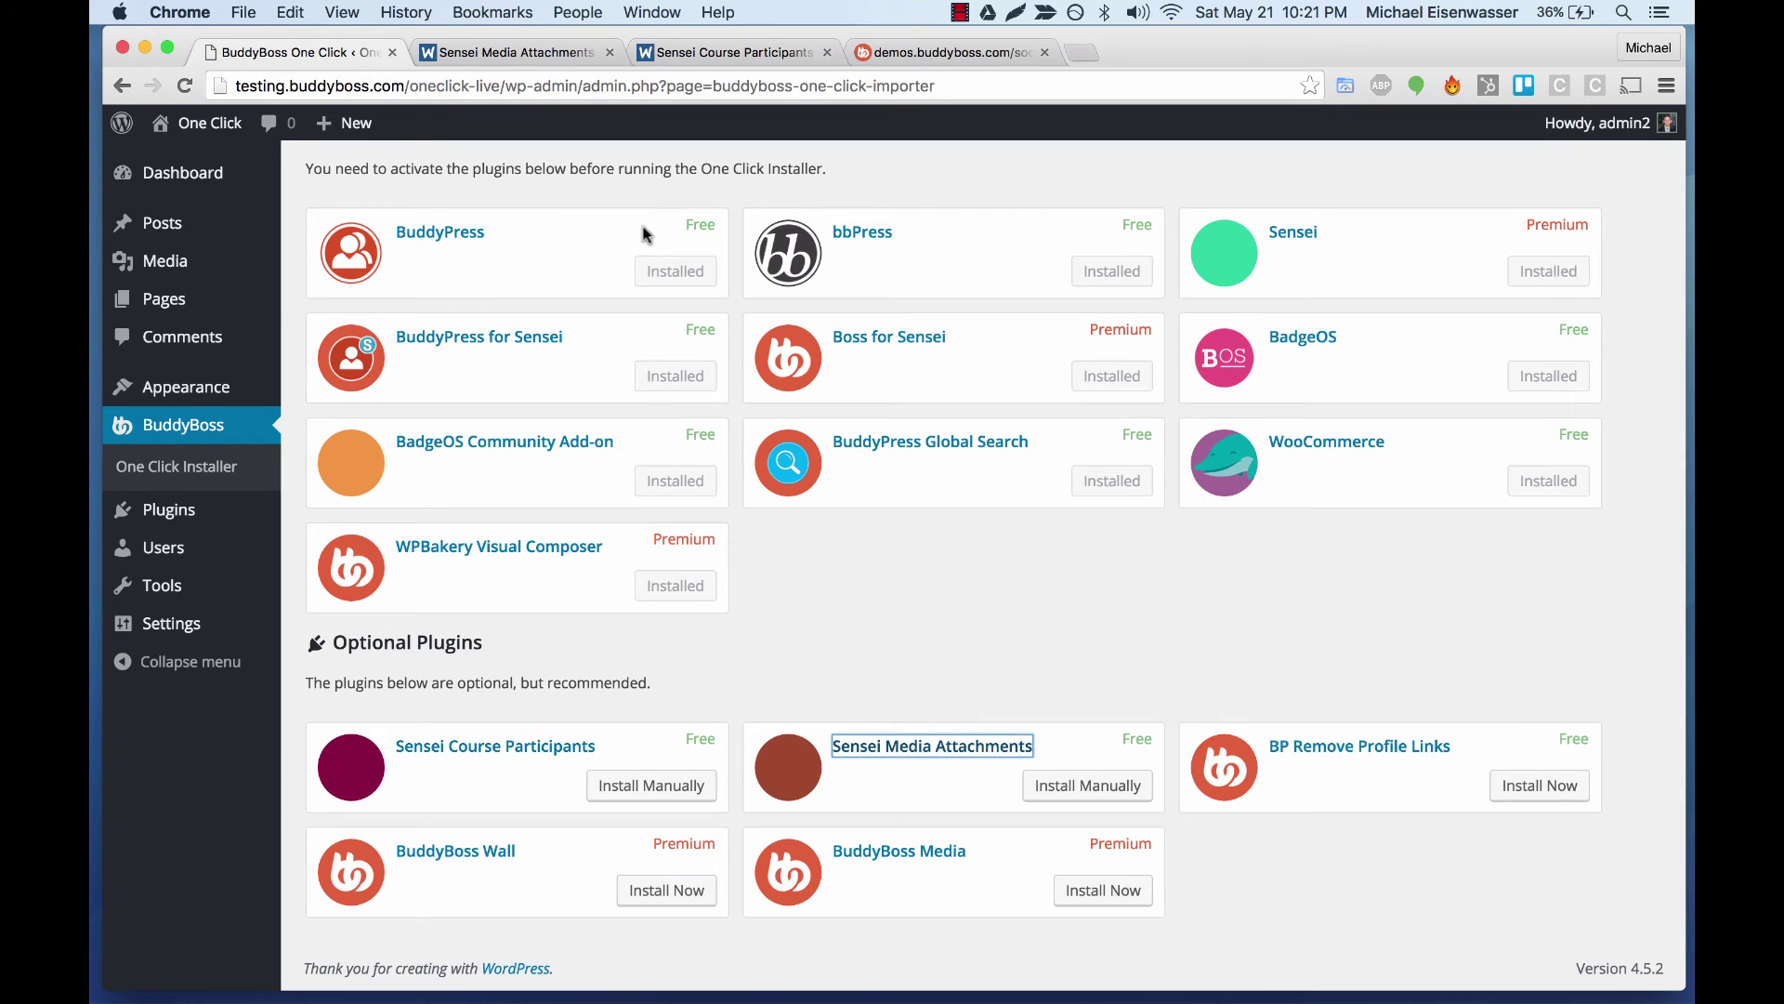
Start the One Click Install demo import and watch it reach 58% on Bp activity.
{"action": "left_click", "coordinate": [928, 570]}
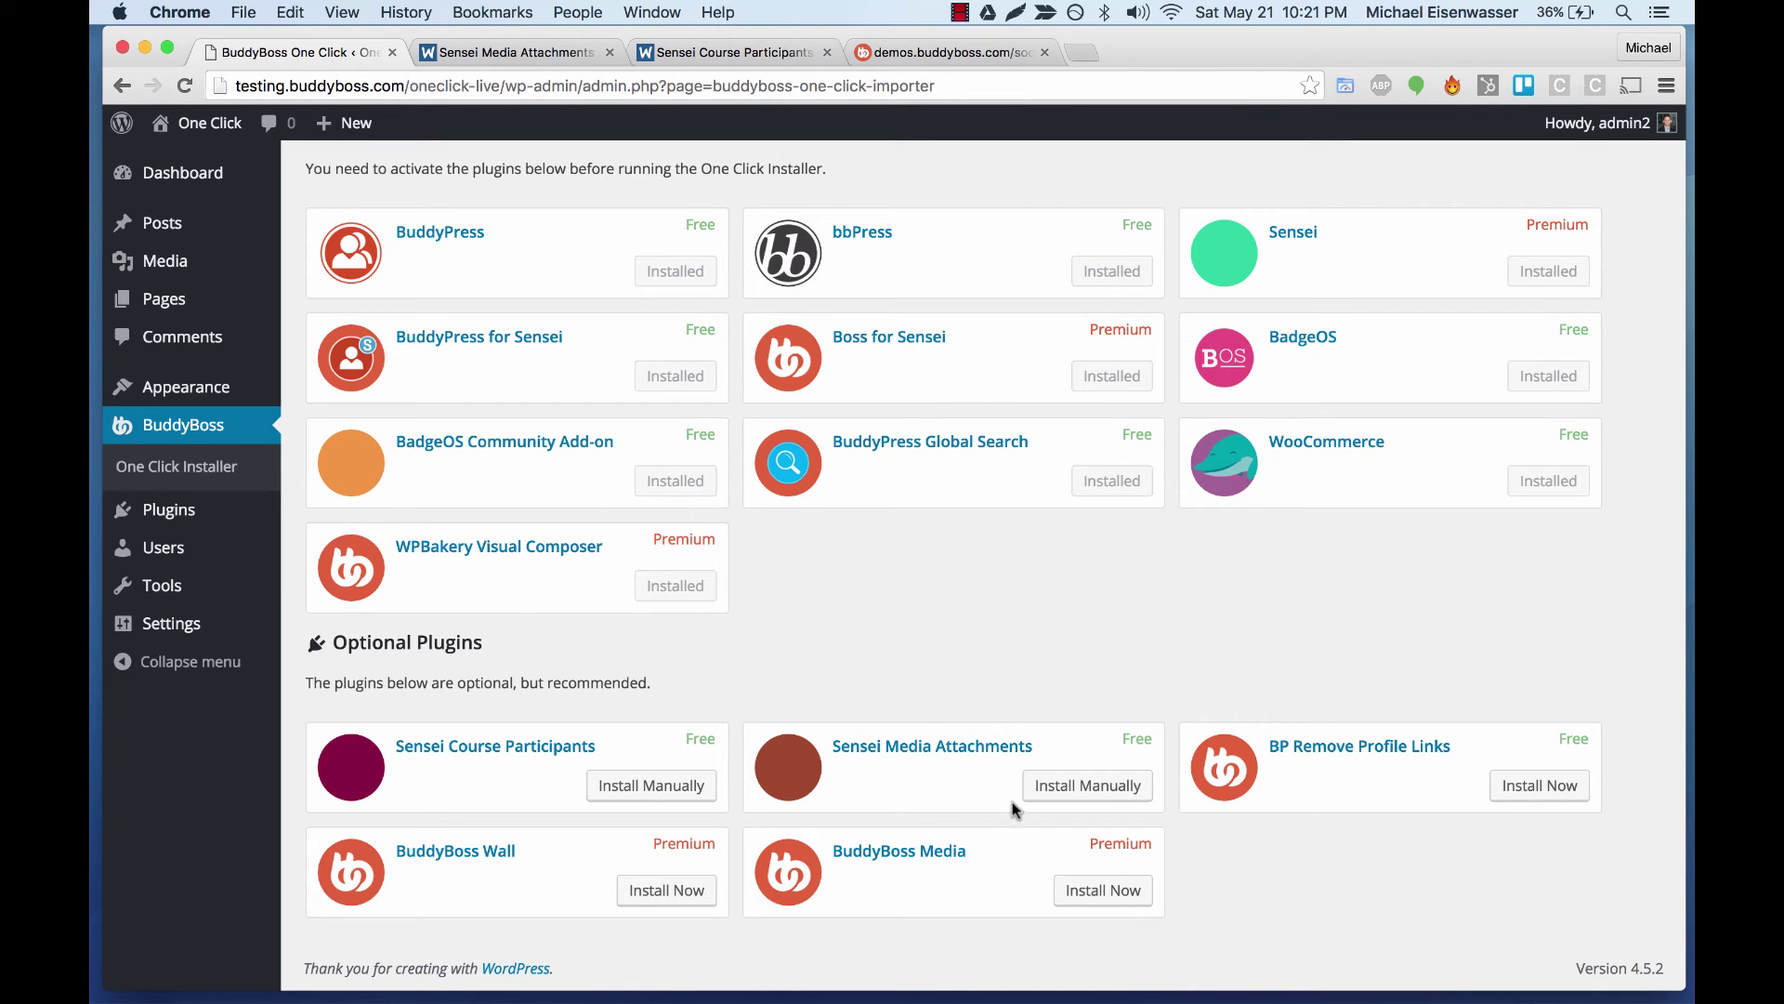
{"action": "scroll", "coordinate": [806, 622], "scroll_direction": "up", "scroll_amount": 3}
{"action": "scroll", "coordinate": [522, 360], "scroll_direction": "up", "scroll_amount": 2}
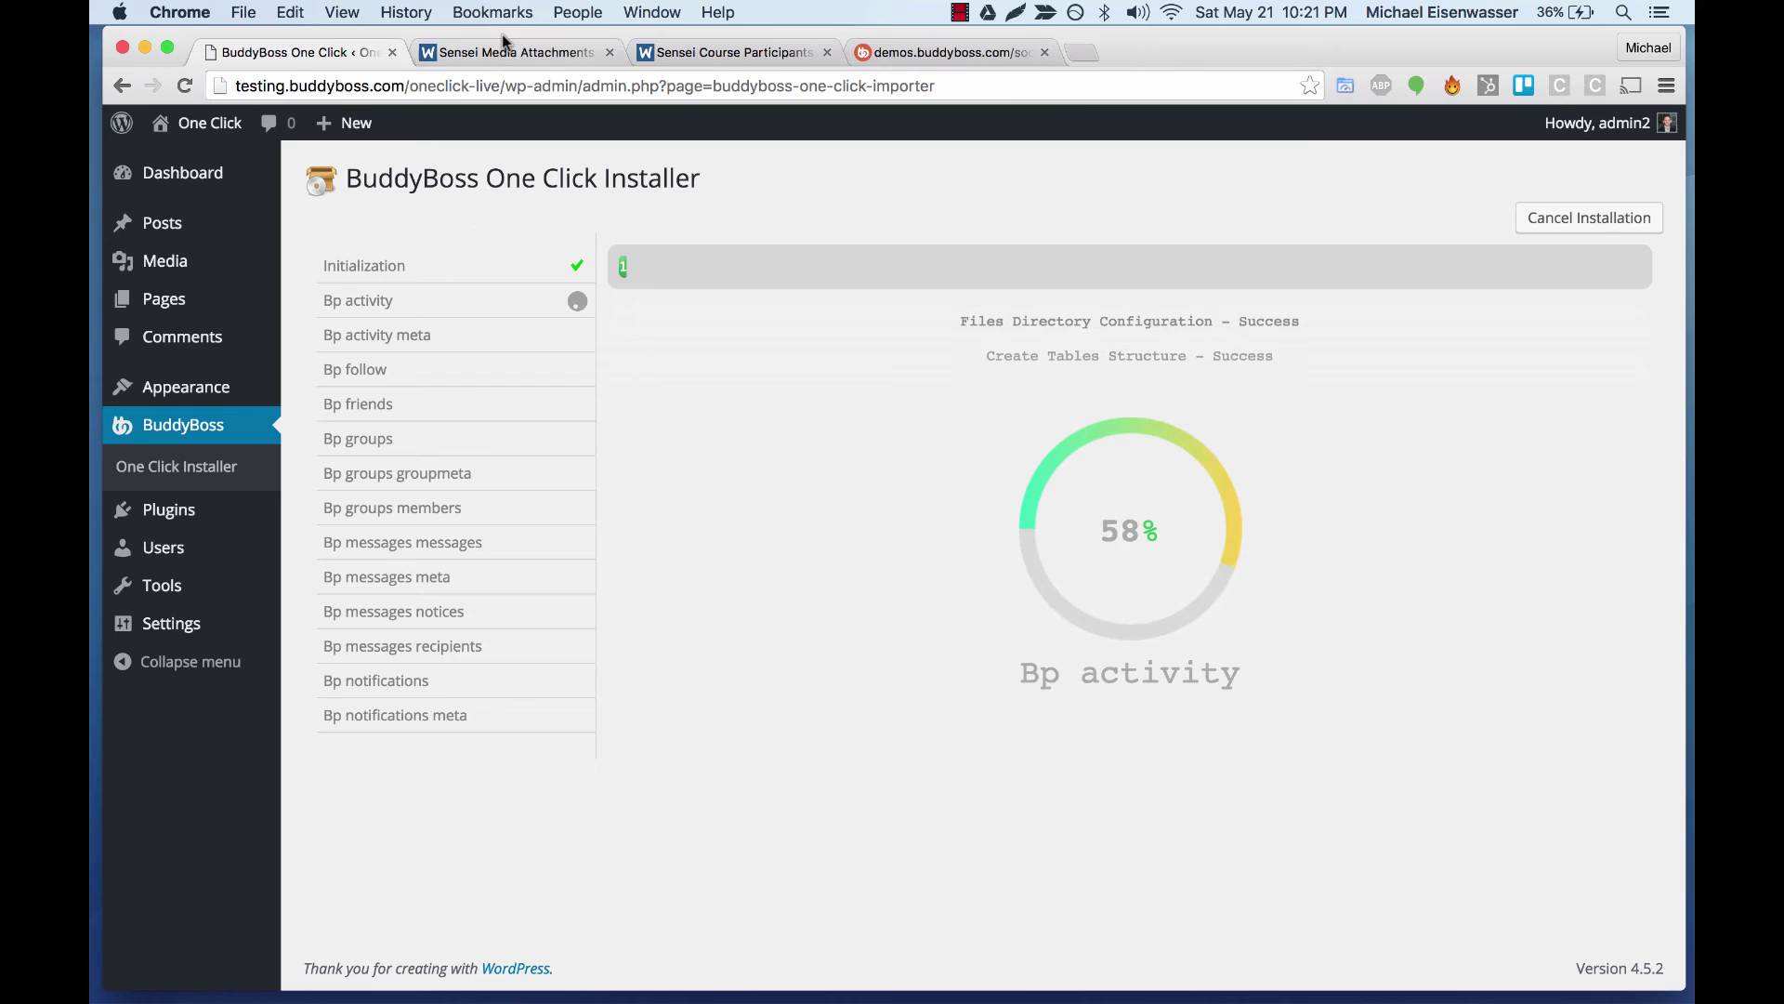
Glance at the demo site, then return to watch the import finish at 100%.
{"action": "left_click", "coordinate": [943, 52]}
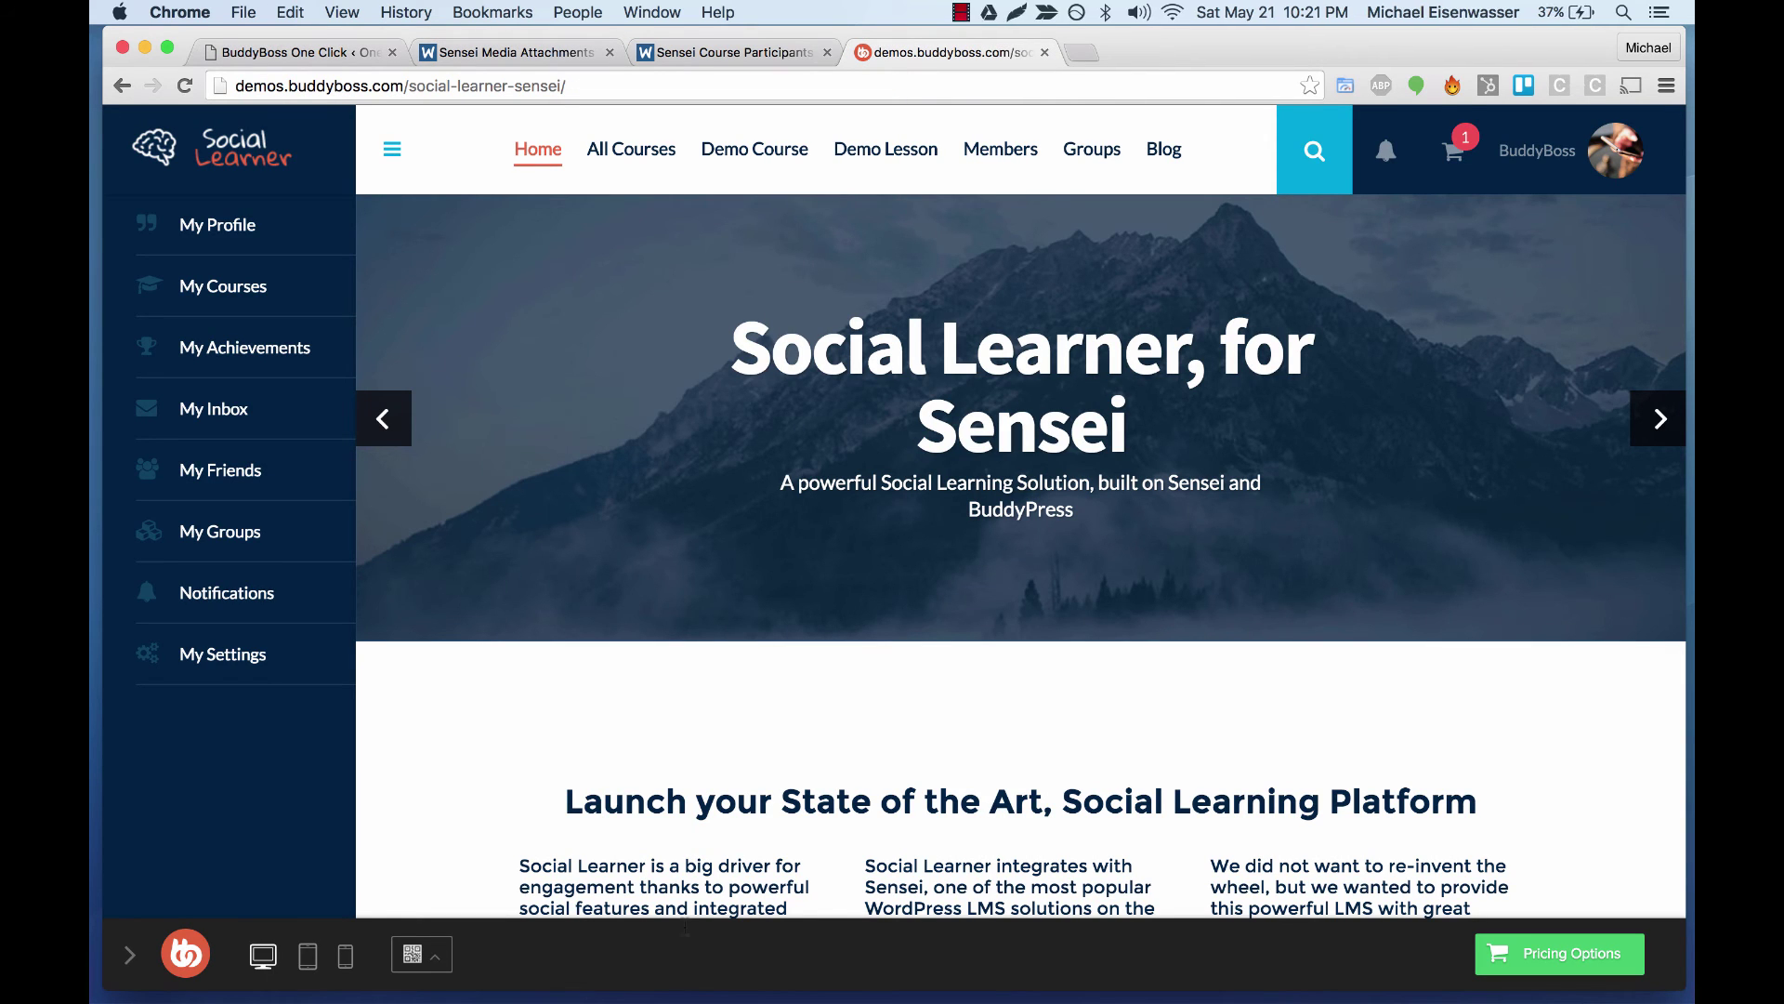
{"action": "left_click", "coordinate": [339, 52]}
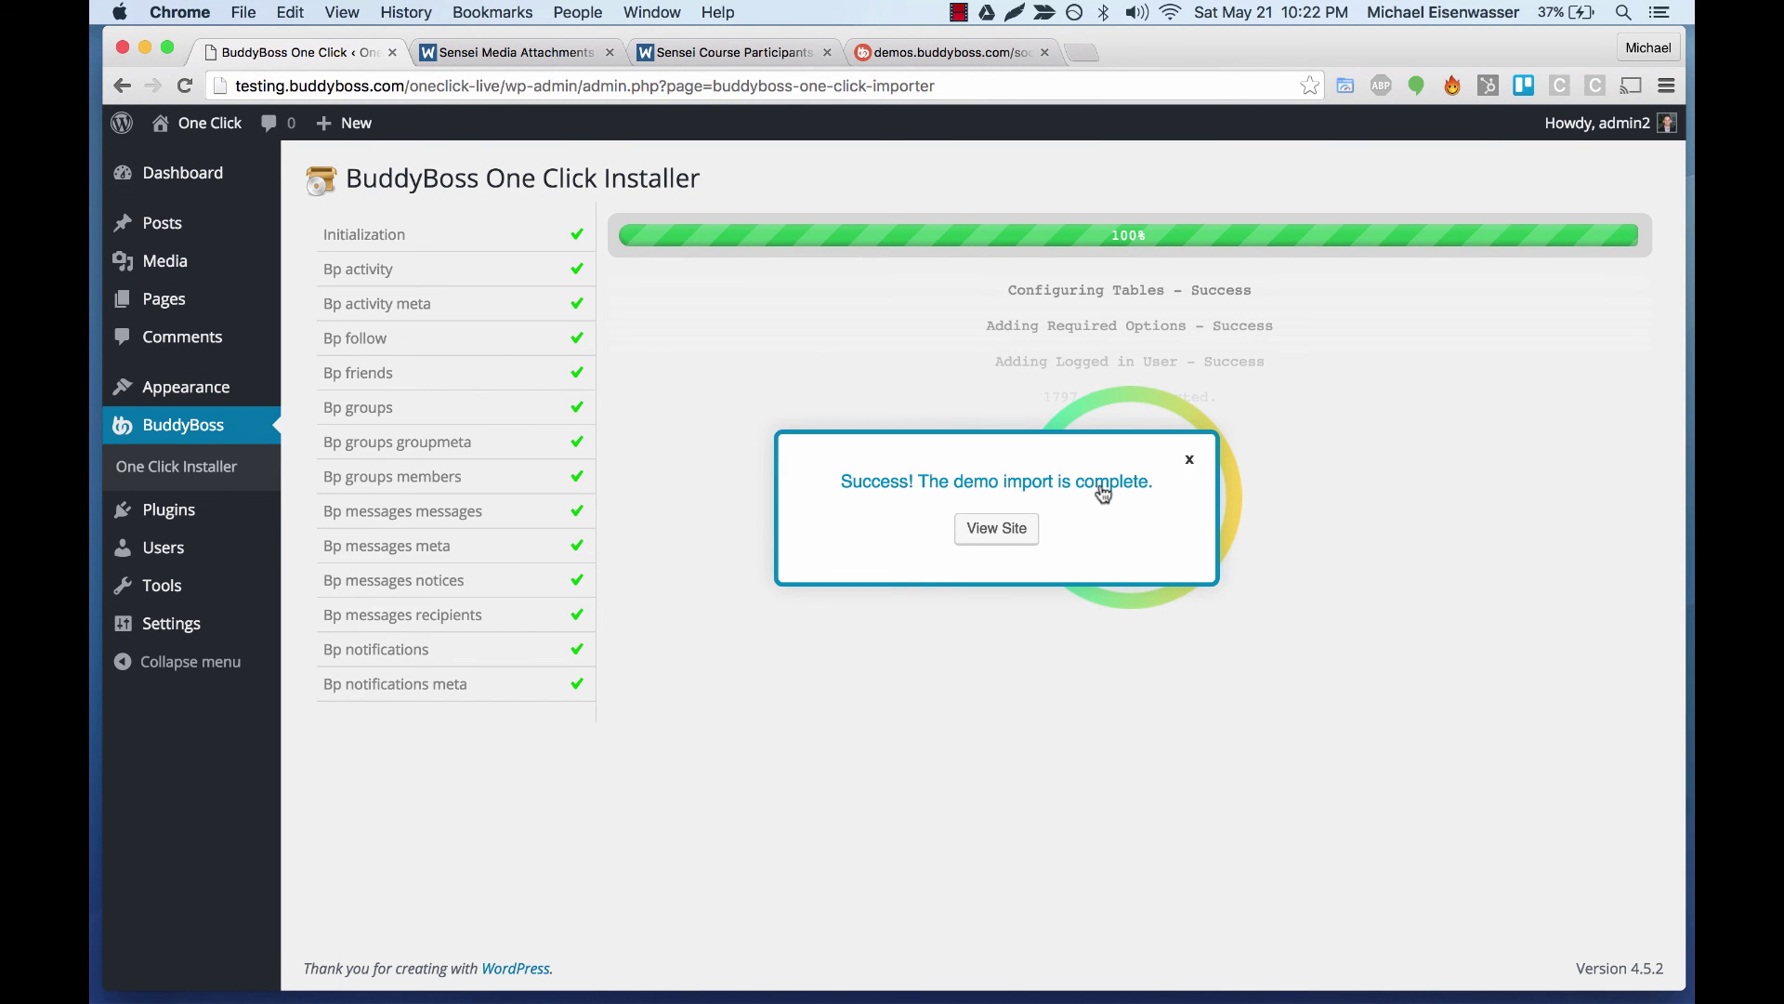
View the imported Social Learner for Sensei home page and scroll through its courses and student counts.
{"action": "left_click", "coordinate": [996, 527]}
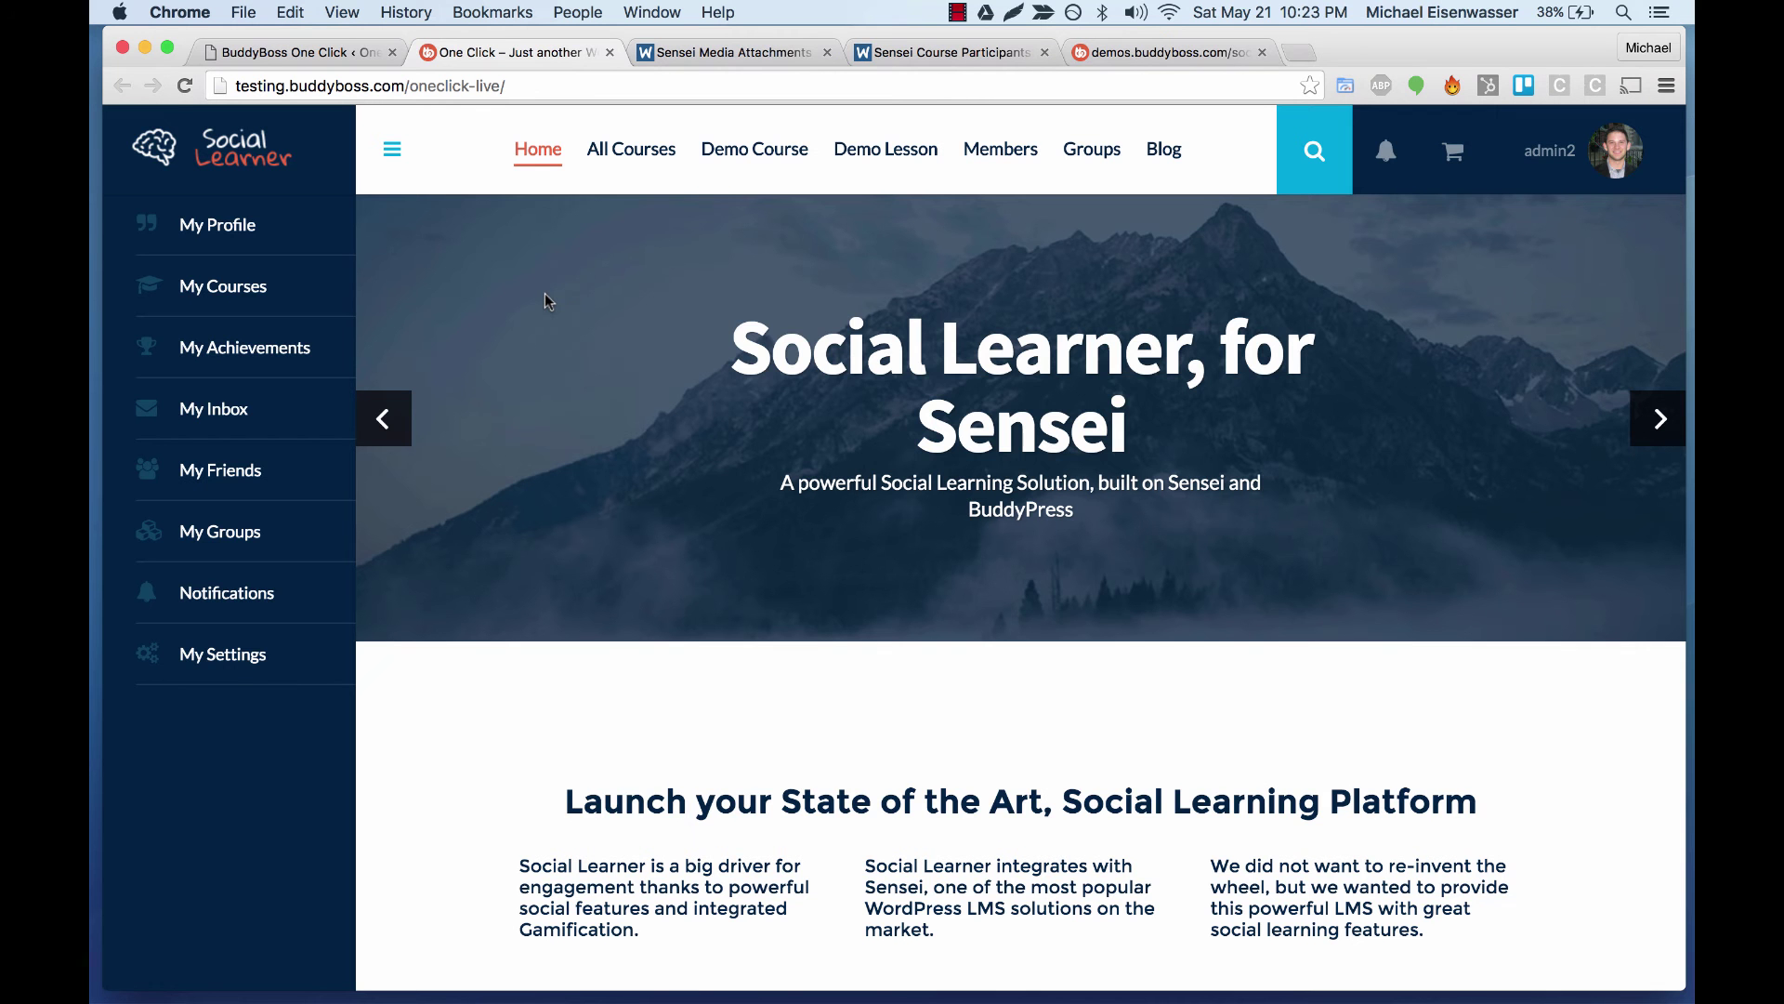
{"action": "scroll", "coordinate": [544, 299], "scroll_direction": "down", "scroll_amount": 10}
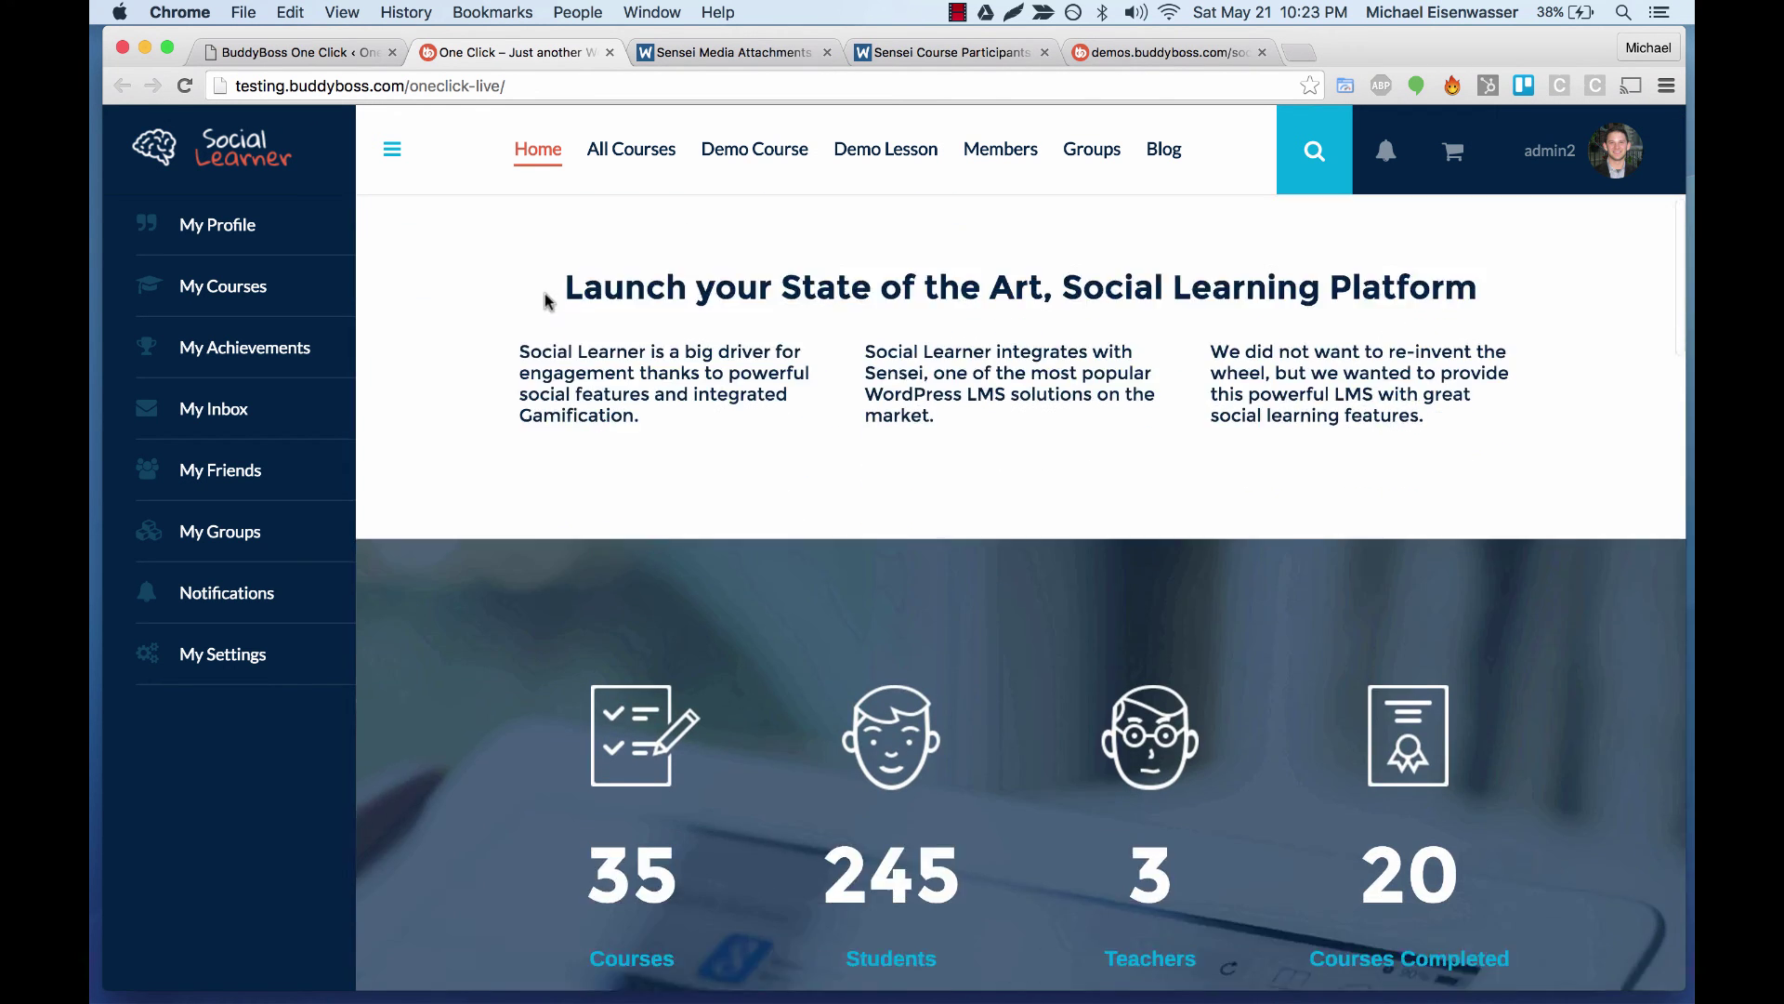
{"action": "scroll", "coordinate": [544, 299], "scroll_direction": "down", "scroll_amount": 10}
{"action": "scroll", "coordinate": [545, 299], "scroll_direction": "down", "scroll_amount": 10}
{"action": "scroll", "coordinate": [544, 293], "scroll_direction": "up", "scroll_amount": 10}
{"action": "scroll", "coordinate": [545, 293], "scroll_direction": "up", "scroll_amount": 10}
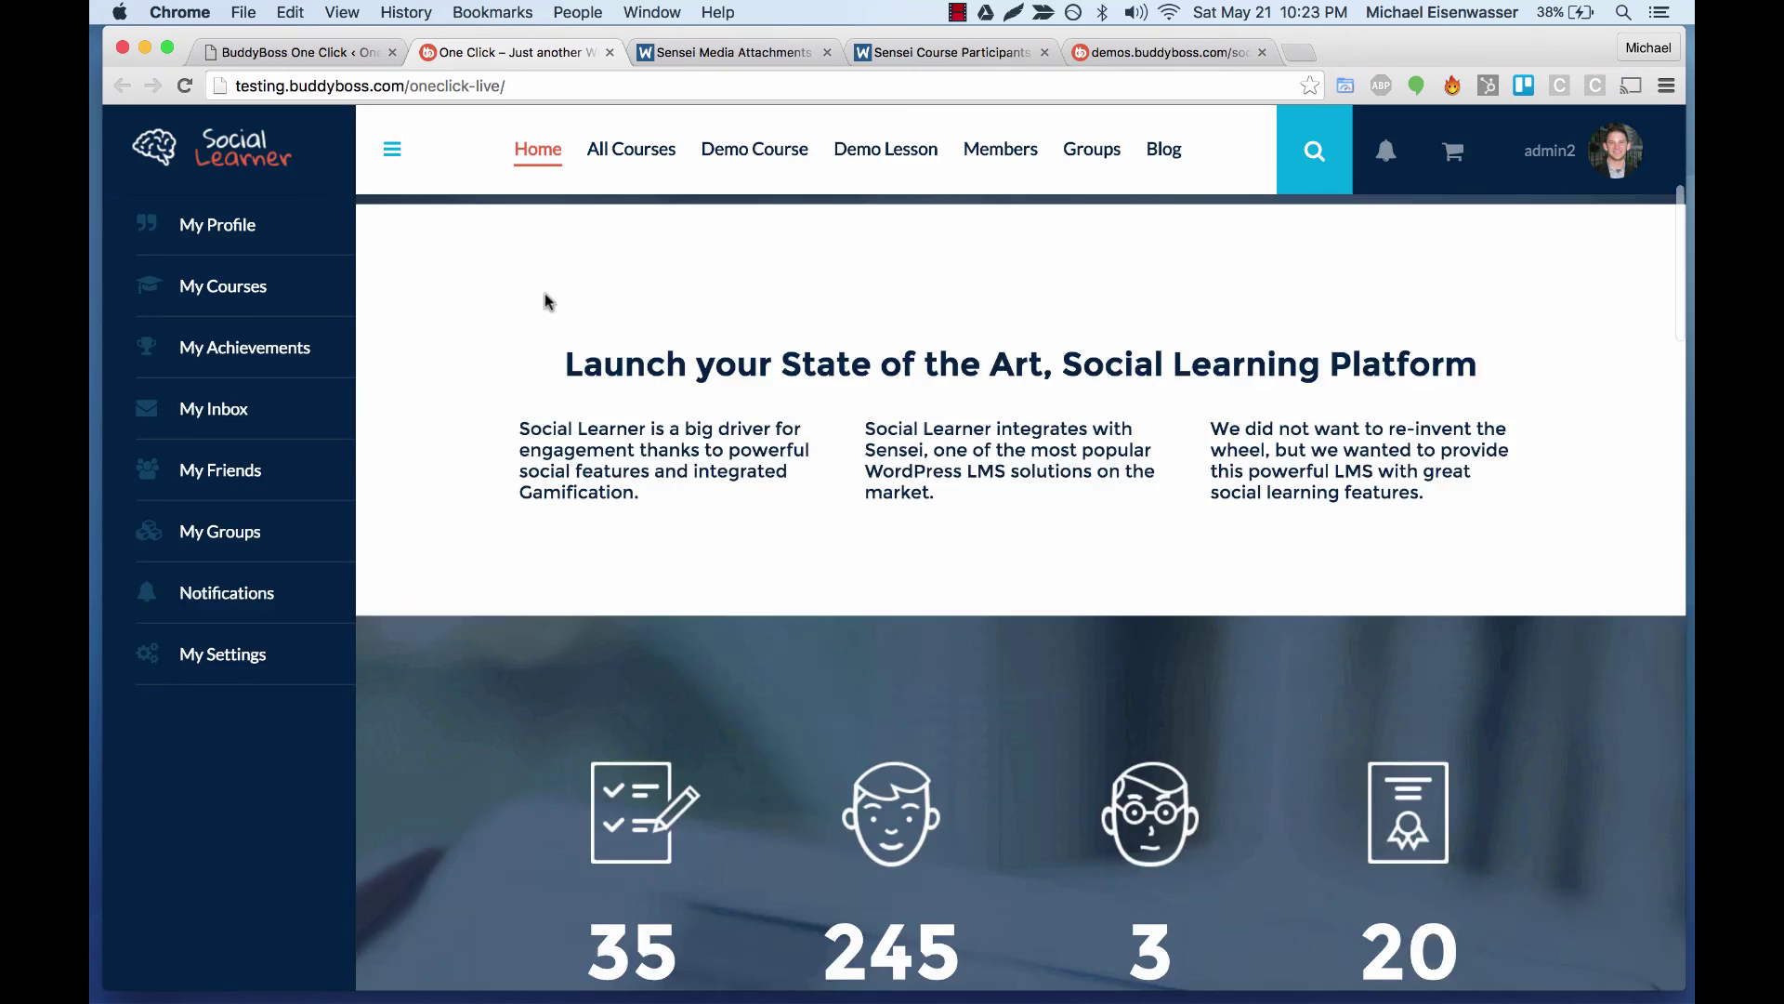
{"action": "scroll", "coordinate": [544, 292], "scroll_direction": "up", "scroll_amount": 10}
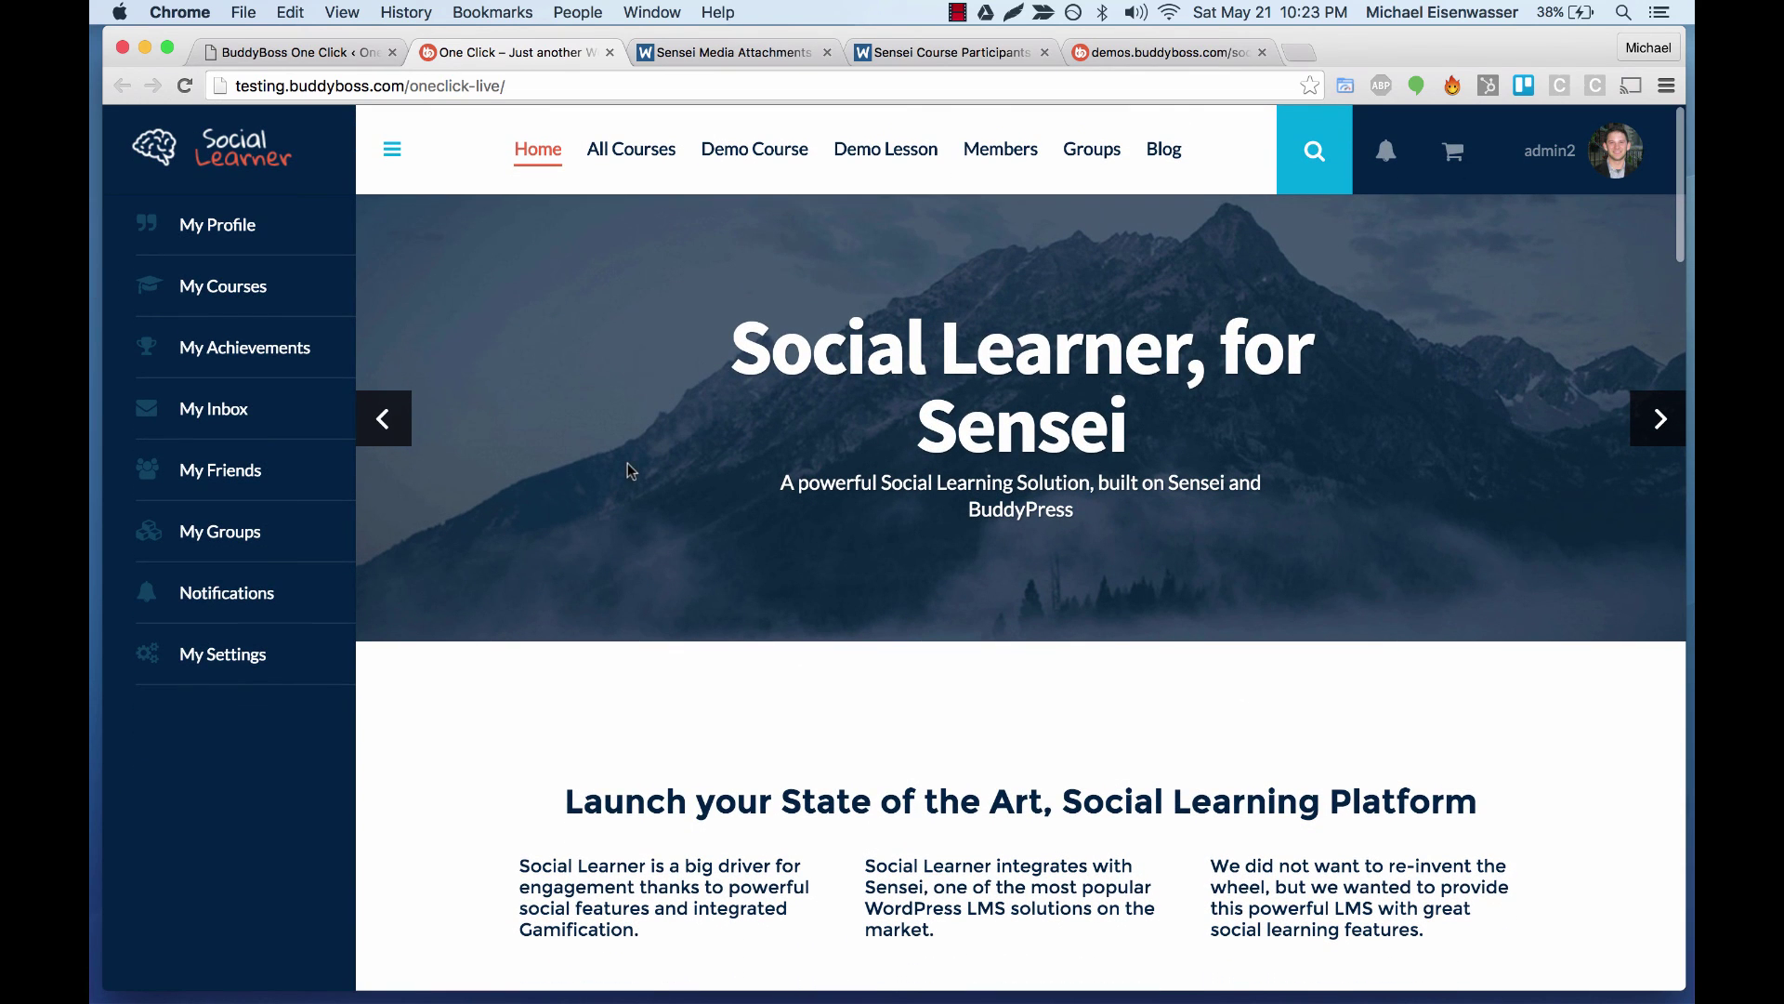